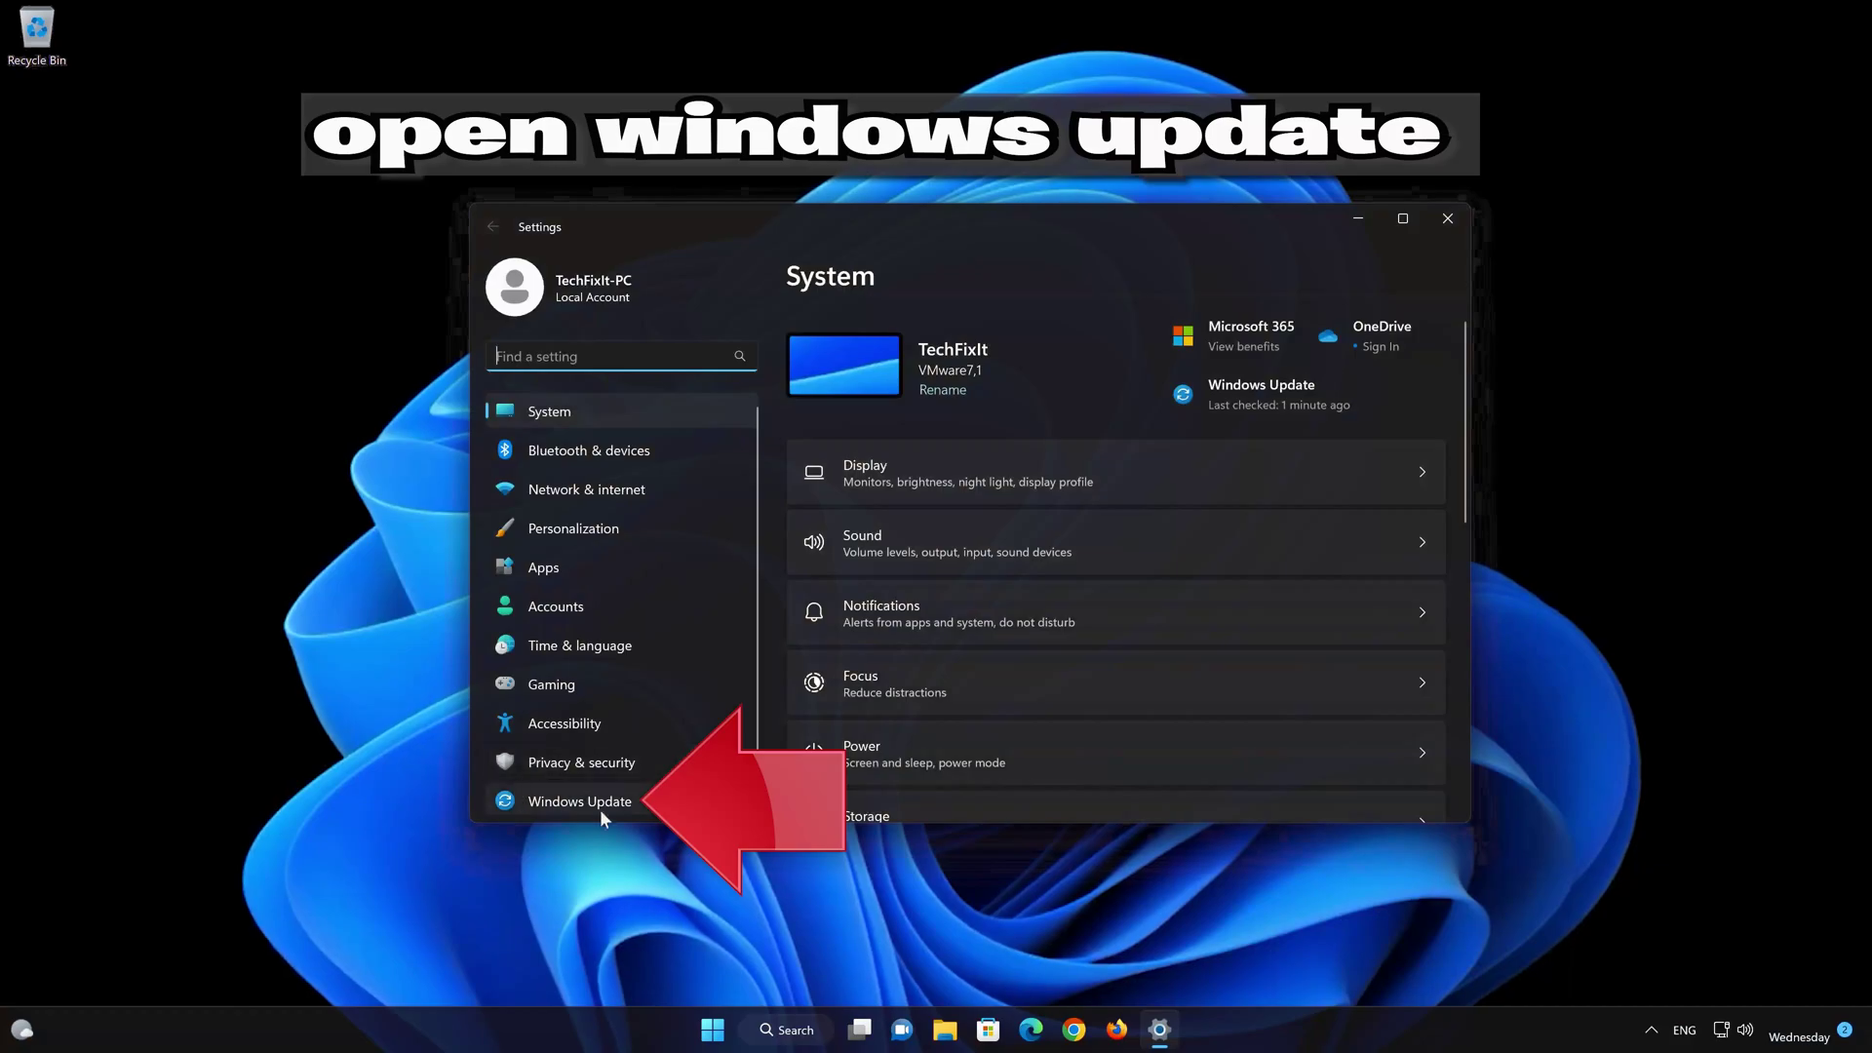
Restart the PC into advanced startup through the Recovery page of the Windows Update advanced options.
{"action": "left_click", "coordinate": [627, 805]}
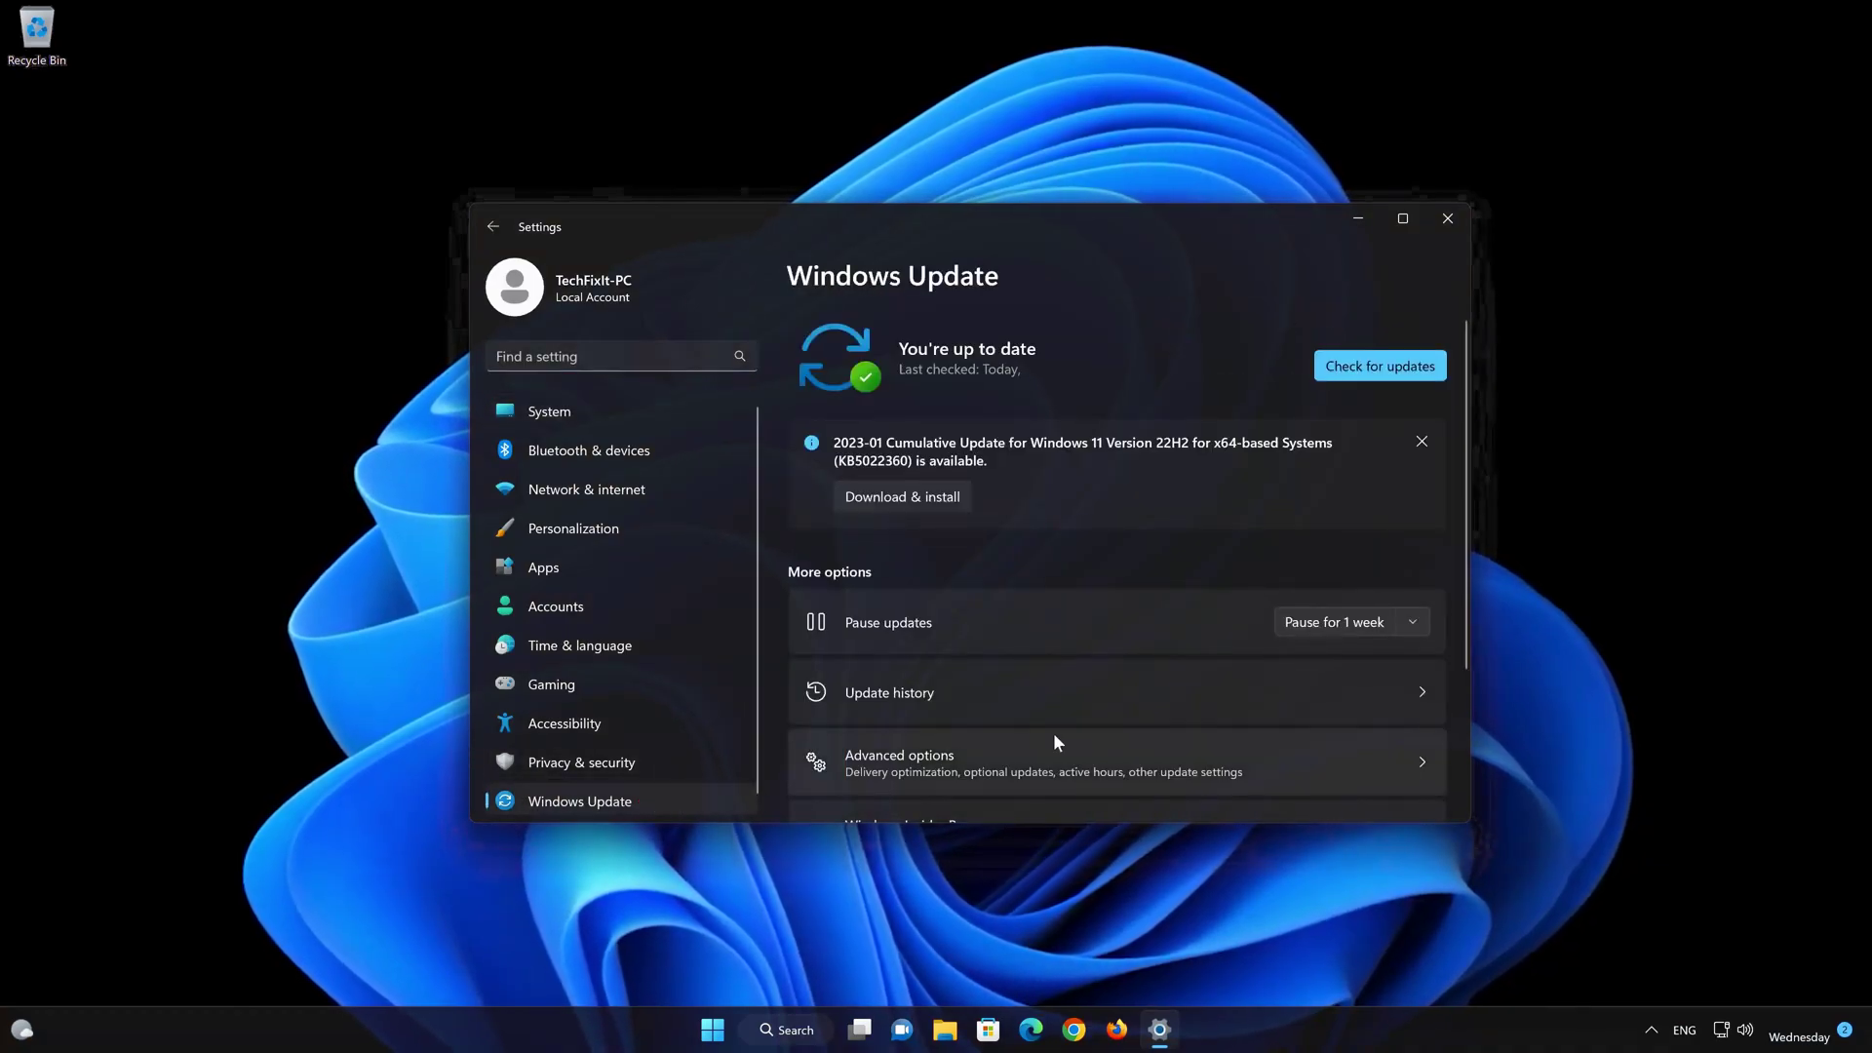
{"action": "scroll", "coordinate": [1053, 733], "scroll_direction": "down", "scroll_amount": 2}
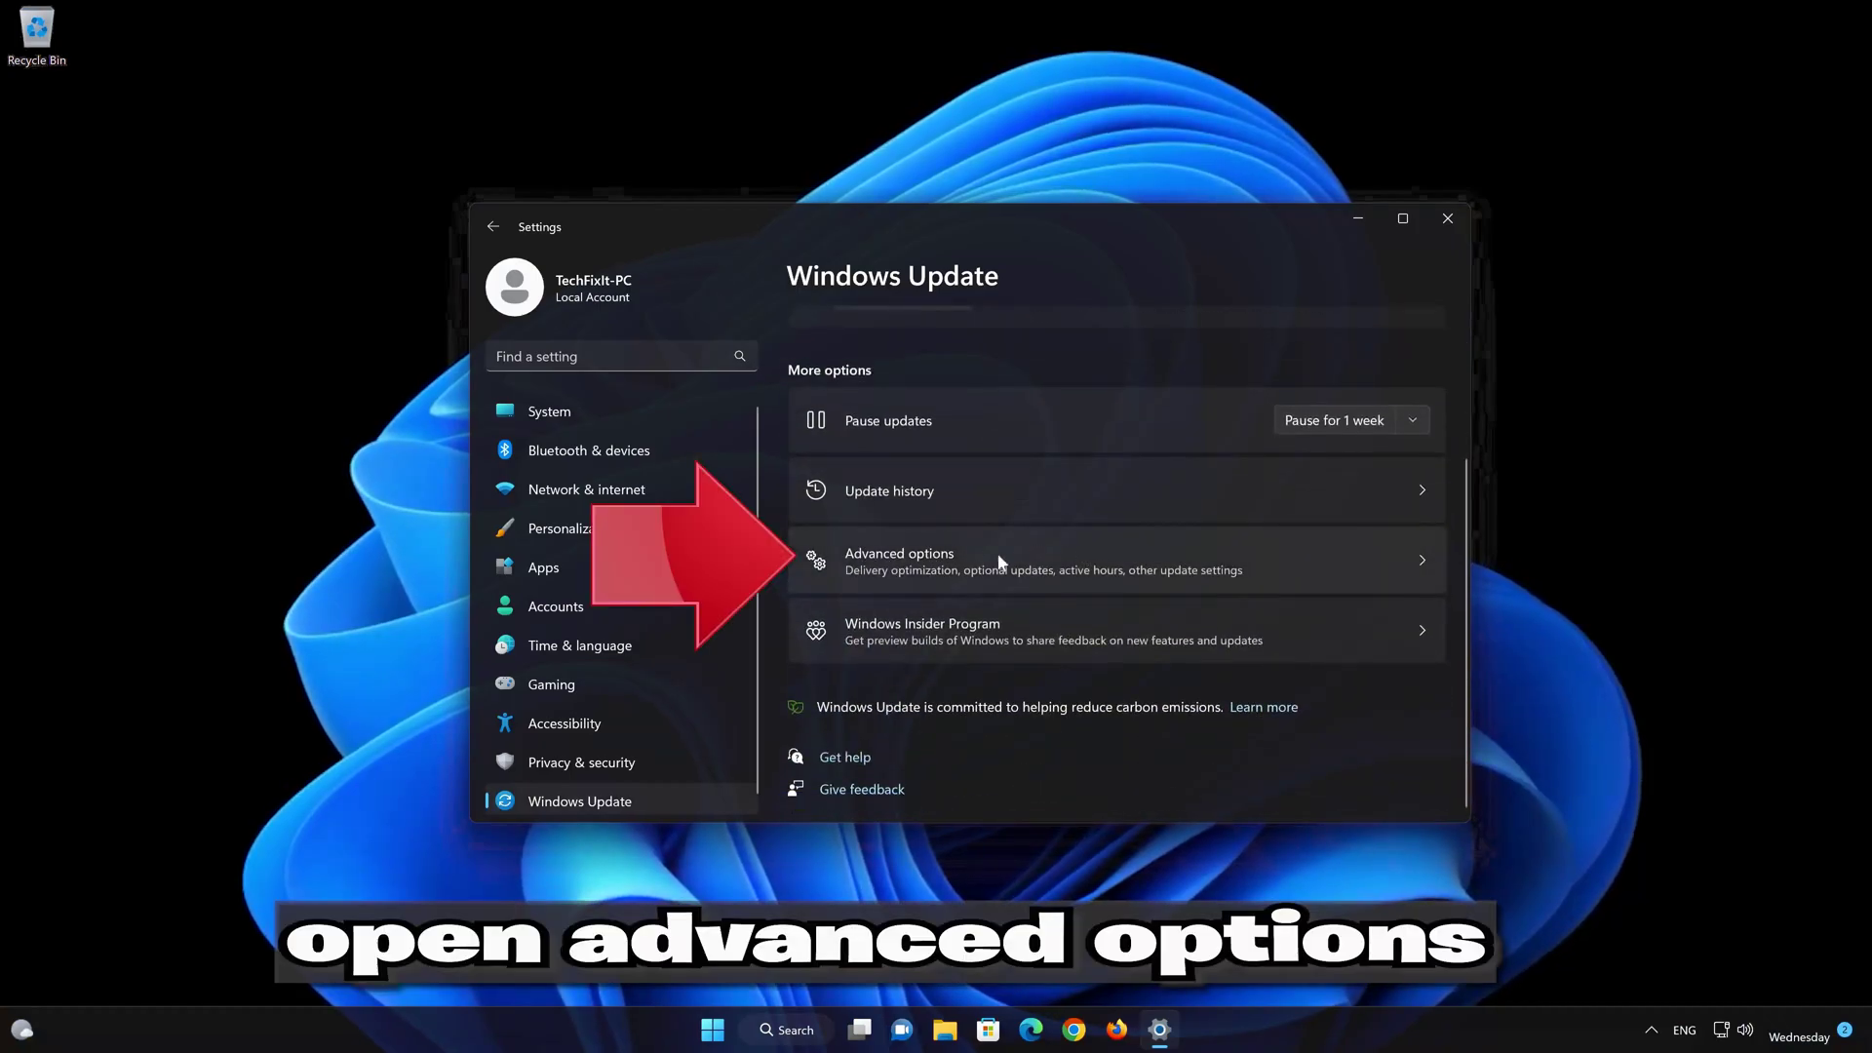
{"action": "left_click", "coordinate": [950, 563]}
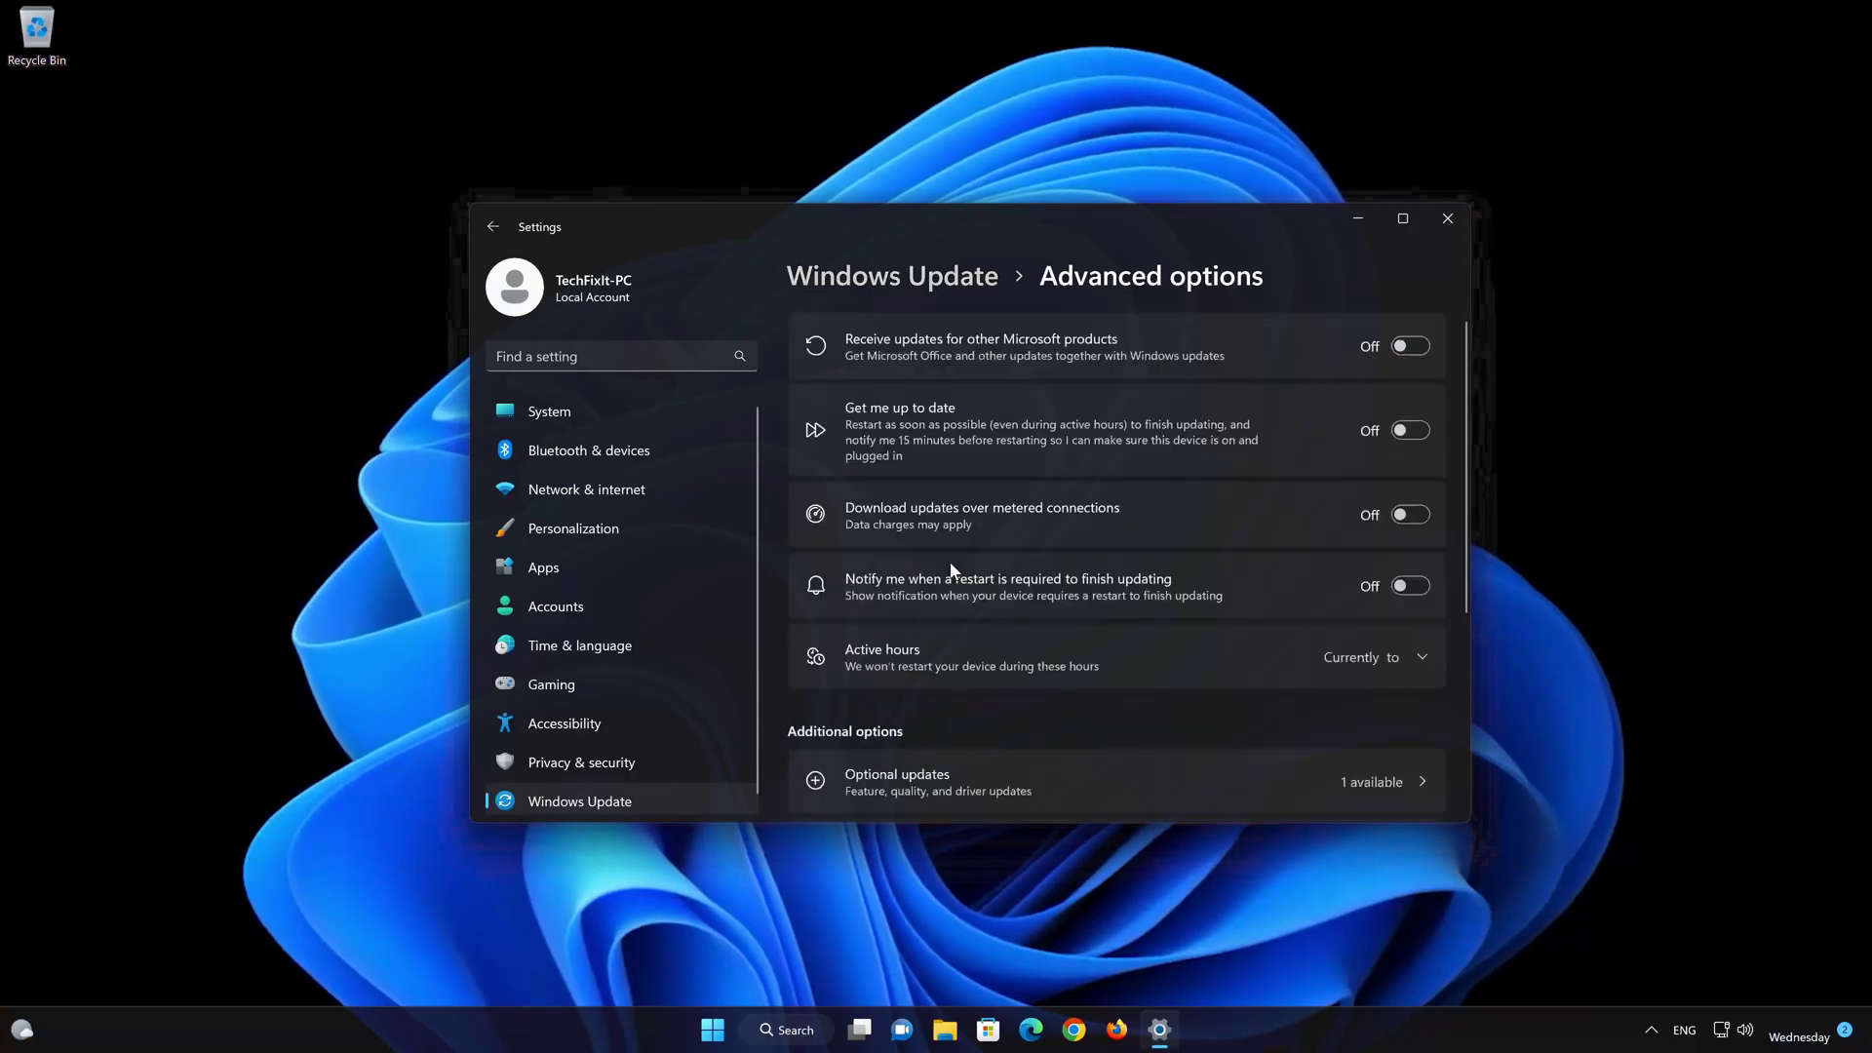
{"action": "scroll", "coordinate": [951, 567], "scroll_direction": "down", "scroll_amount": 4}
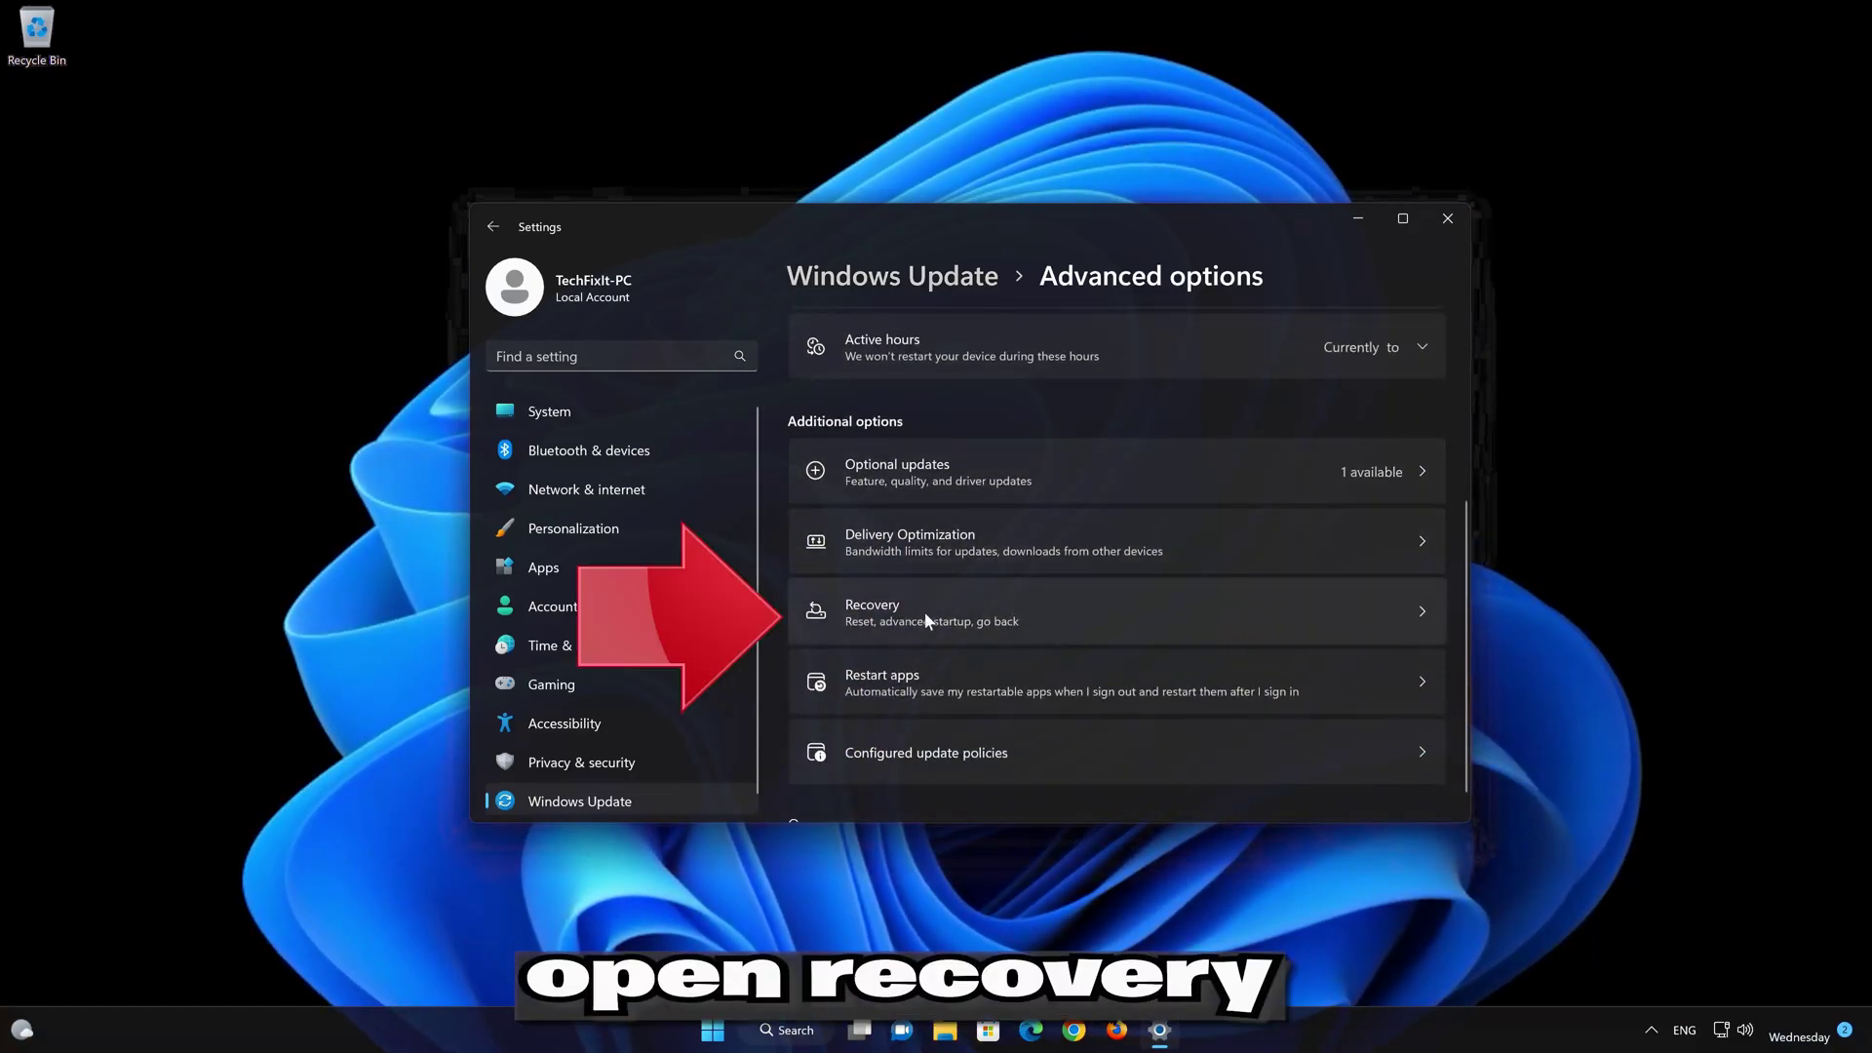
{"action": "left_click", "coordinate": [949, 602]}
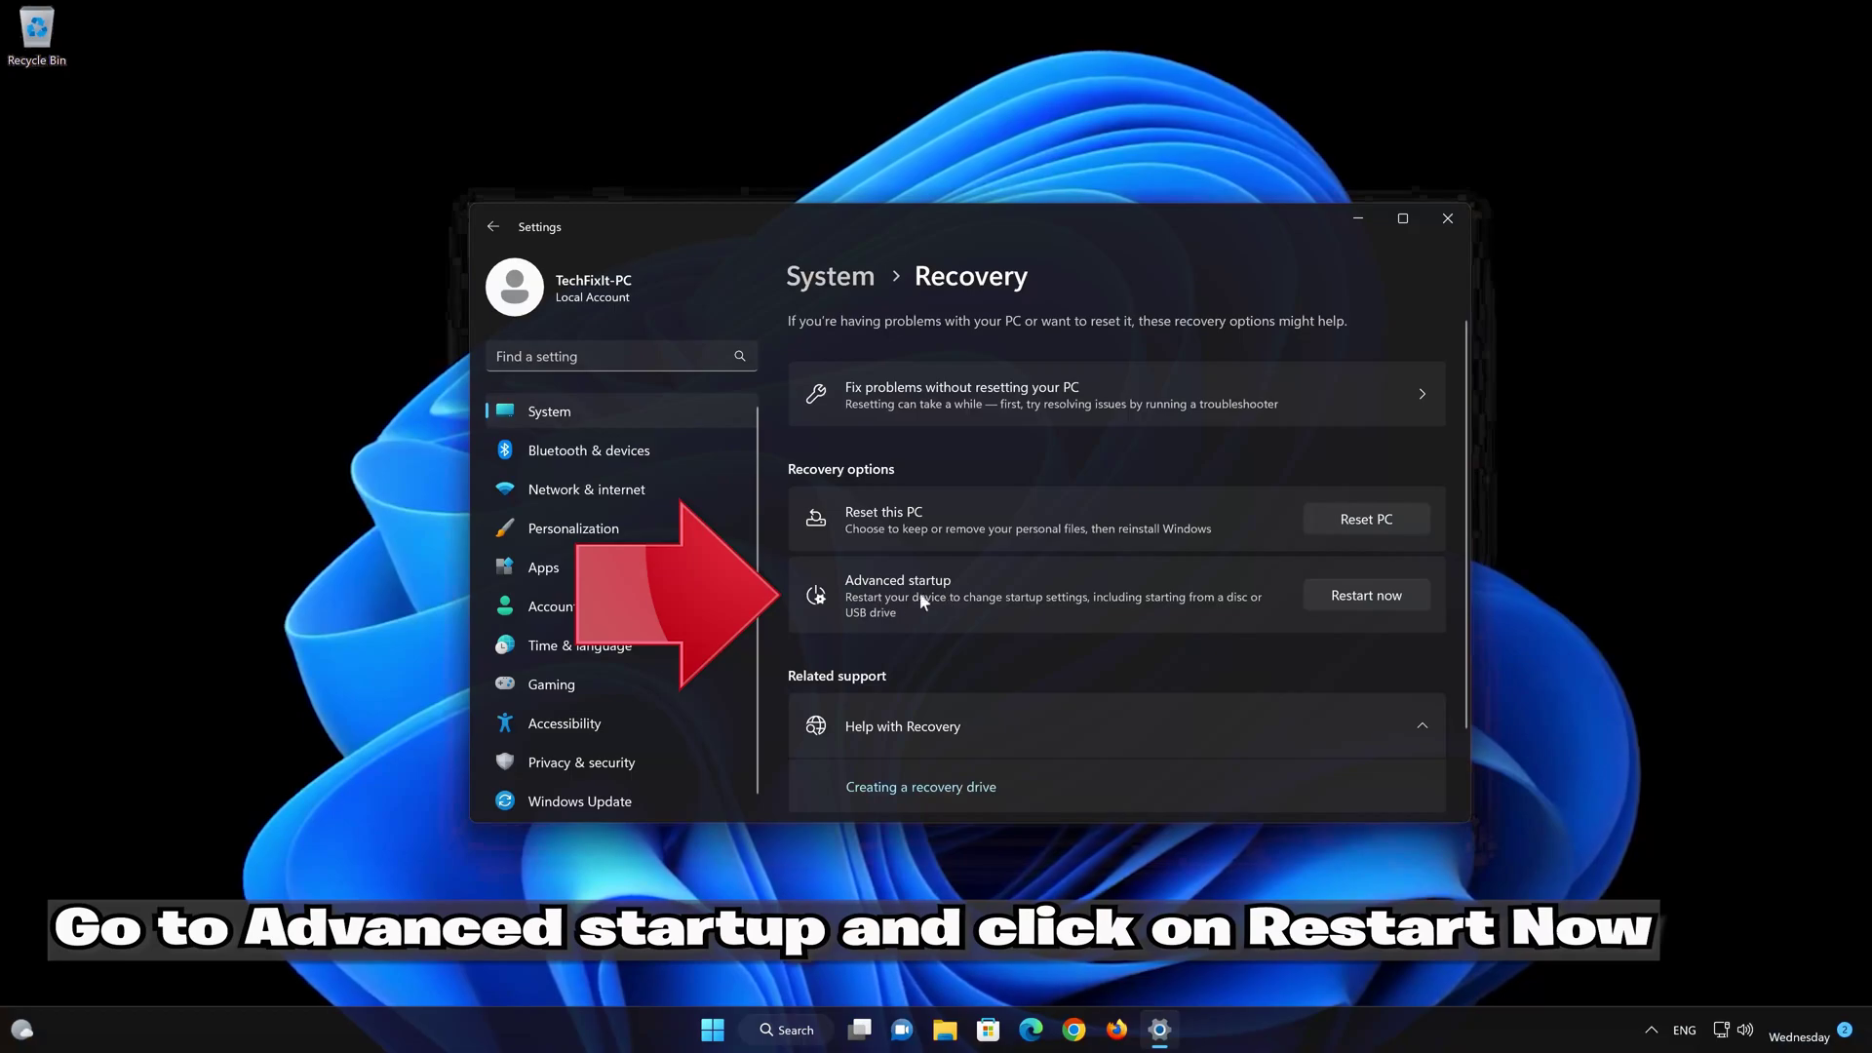
{"action": "left_click", "coordinate": [1367, 597]}
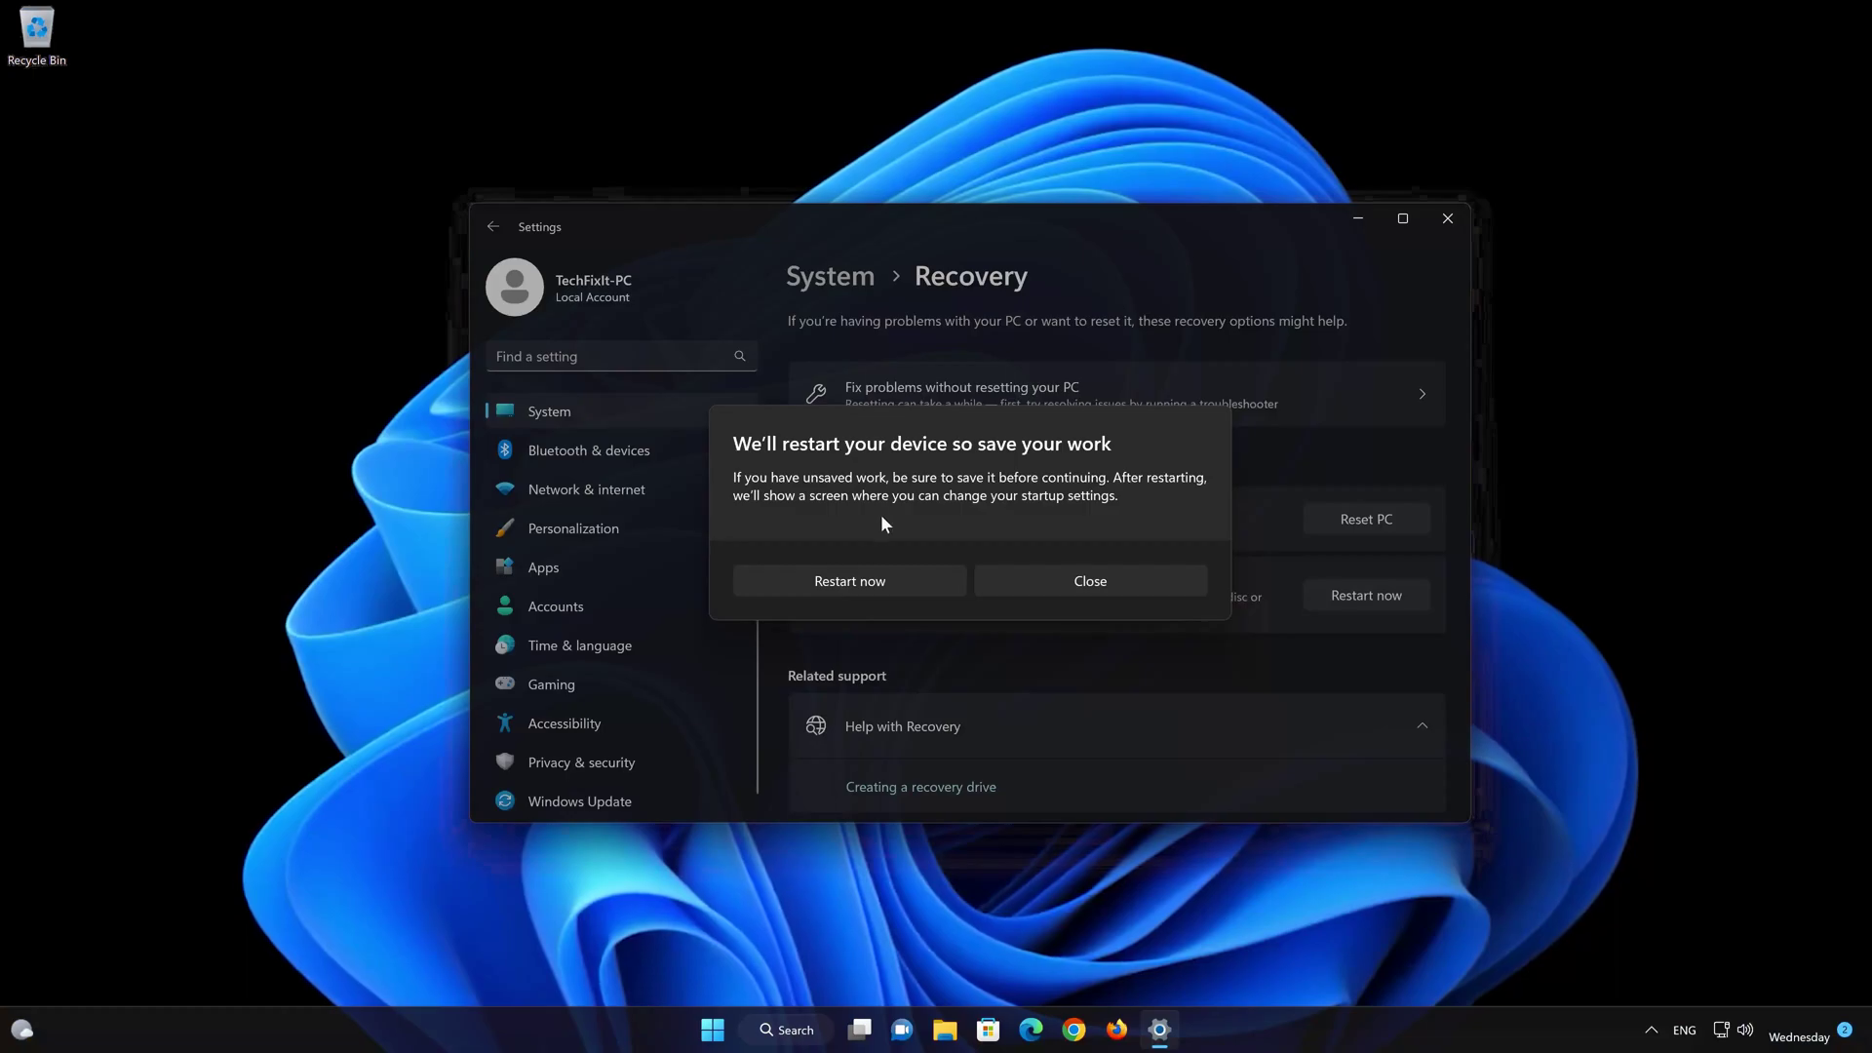
{"action": "left_click", "coordinate": [893, 577]}
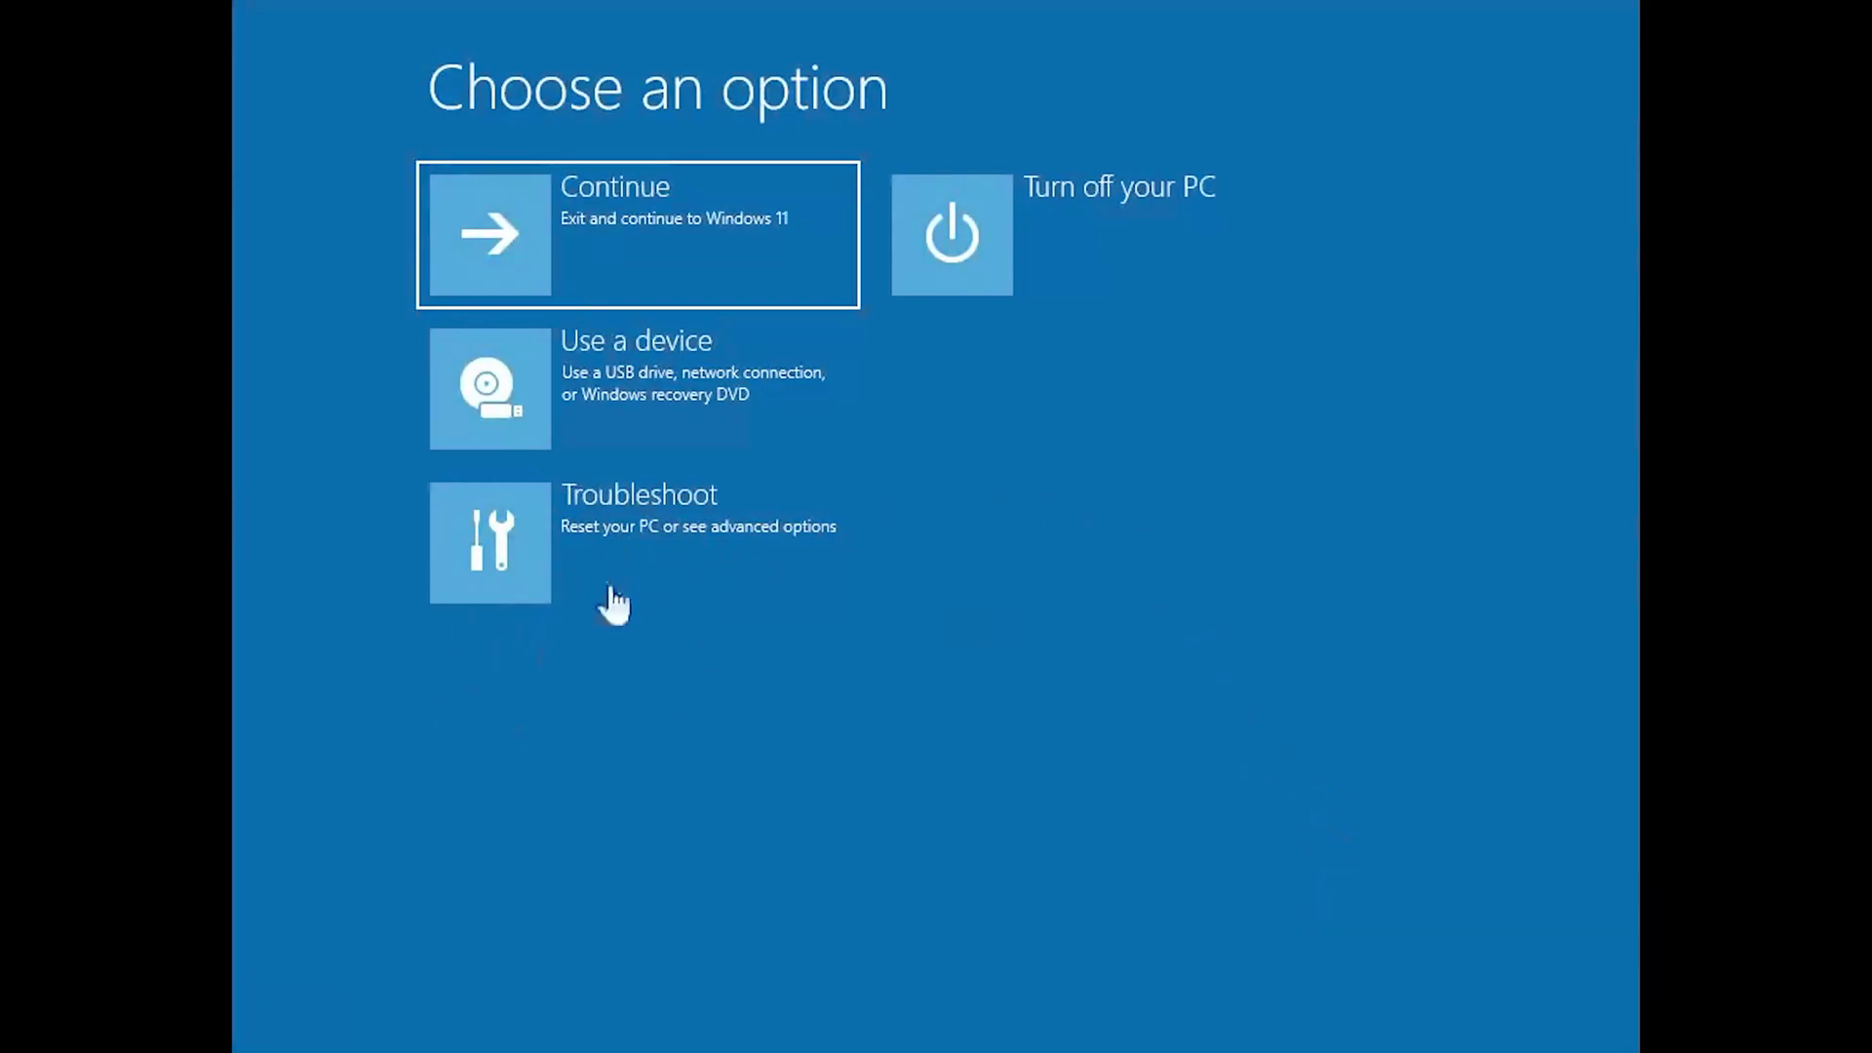
Boot Windows into Safe Mode through the Startup Settings in the advanced troubleshooting options, choosing option 4, Enable Safe Mode.
{"action": "left_click", "coordinate": [522, 577]}
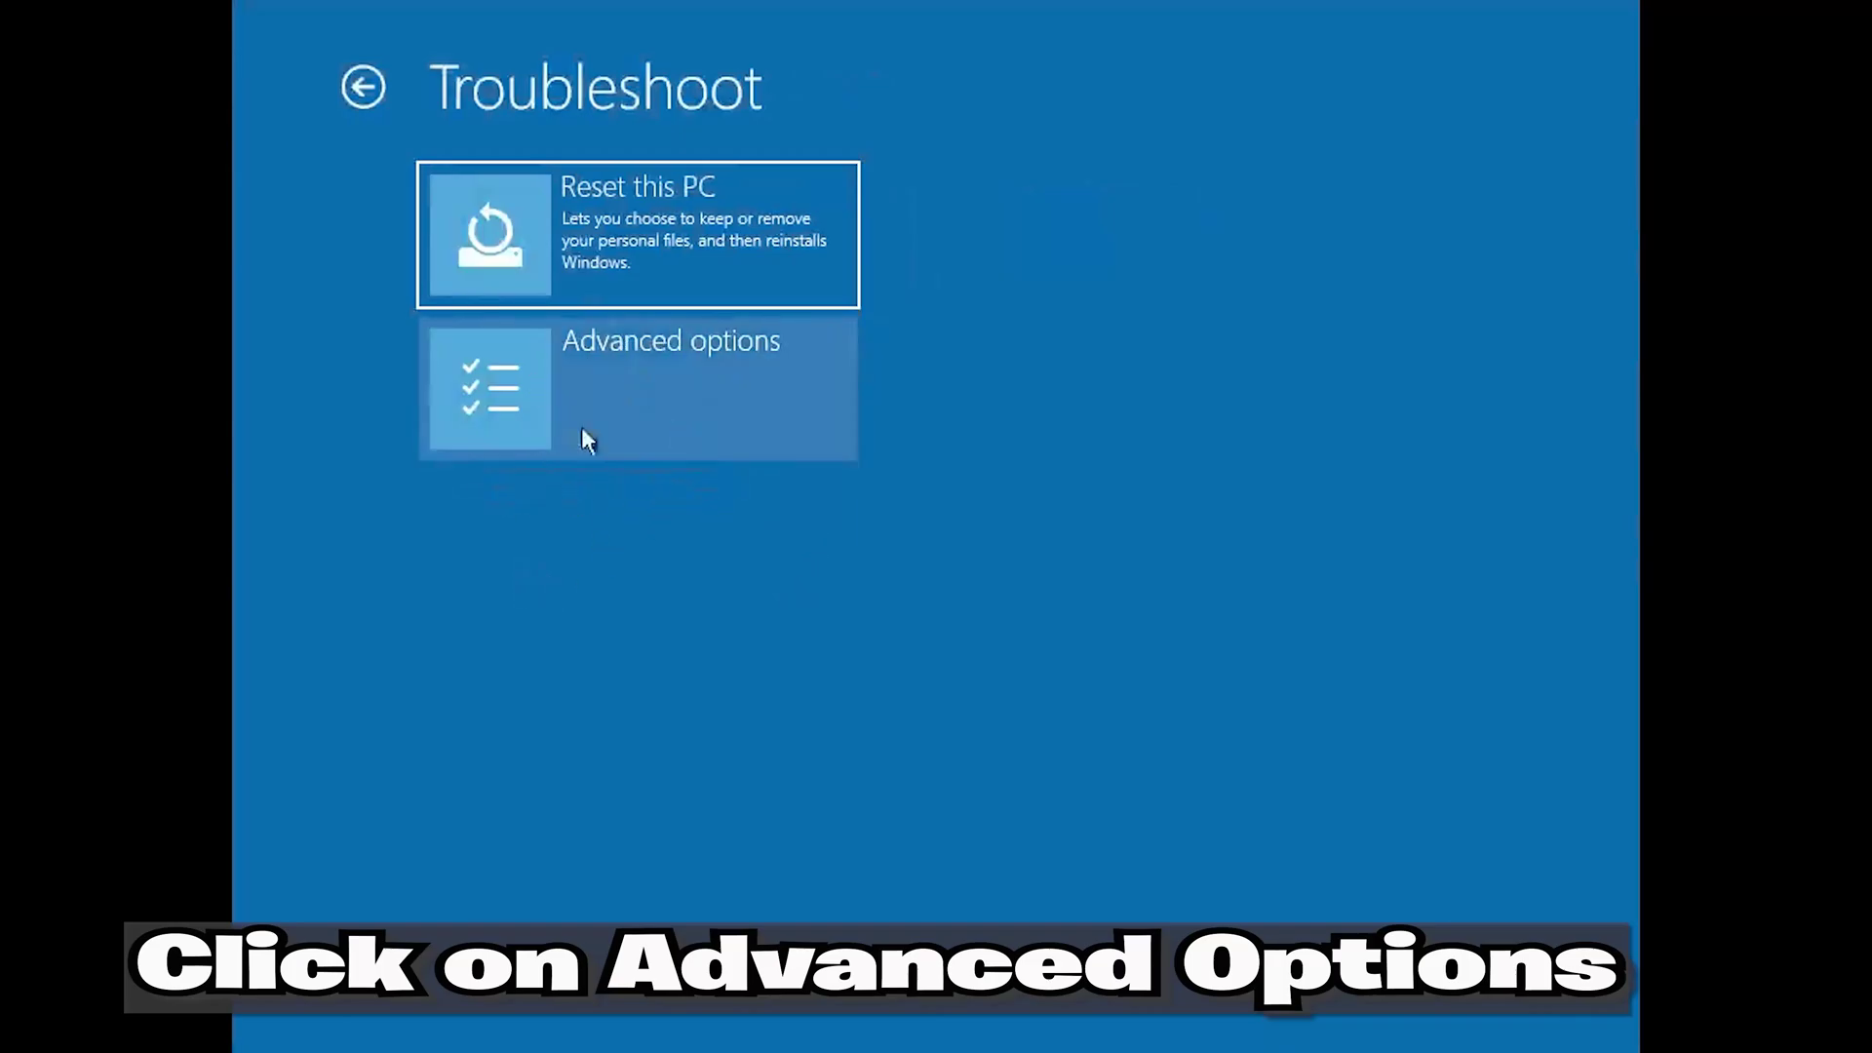
{"action": "left_click", "coordinate": [675, 419]}
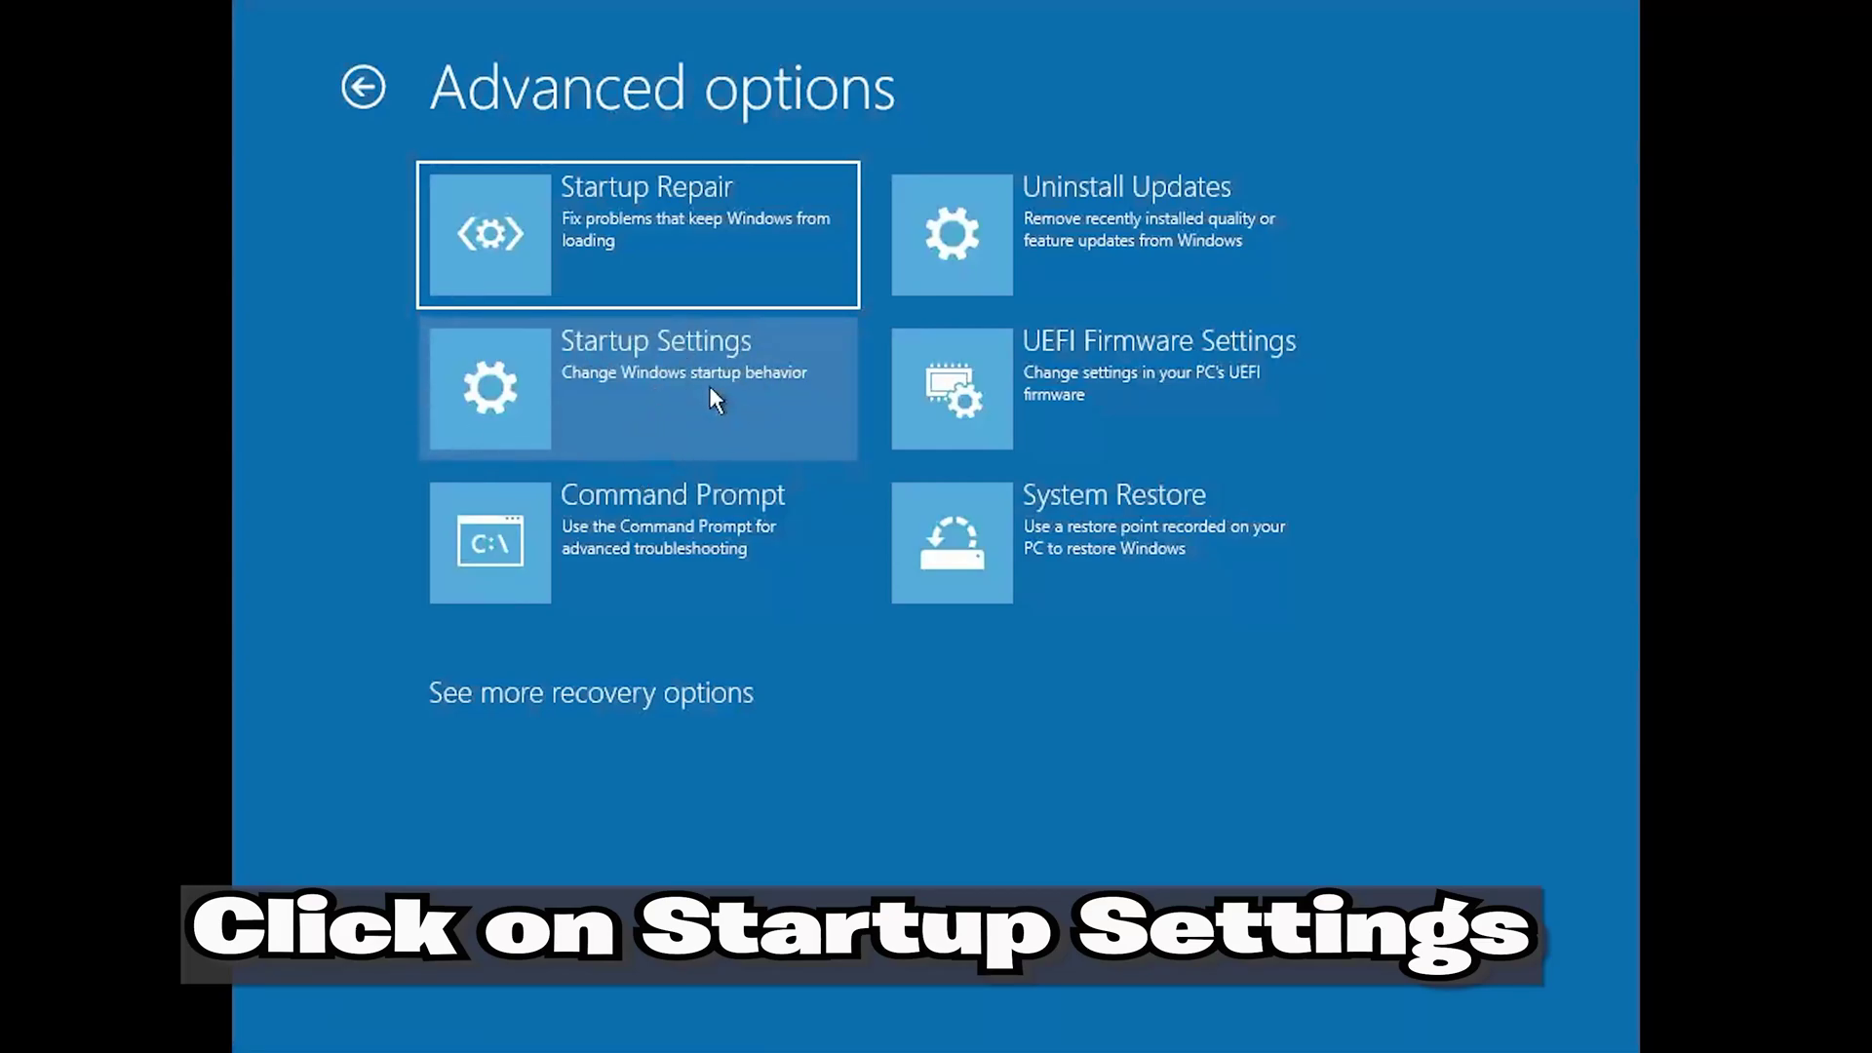
{"action": "left_click", "coordinate": [710, 386]}
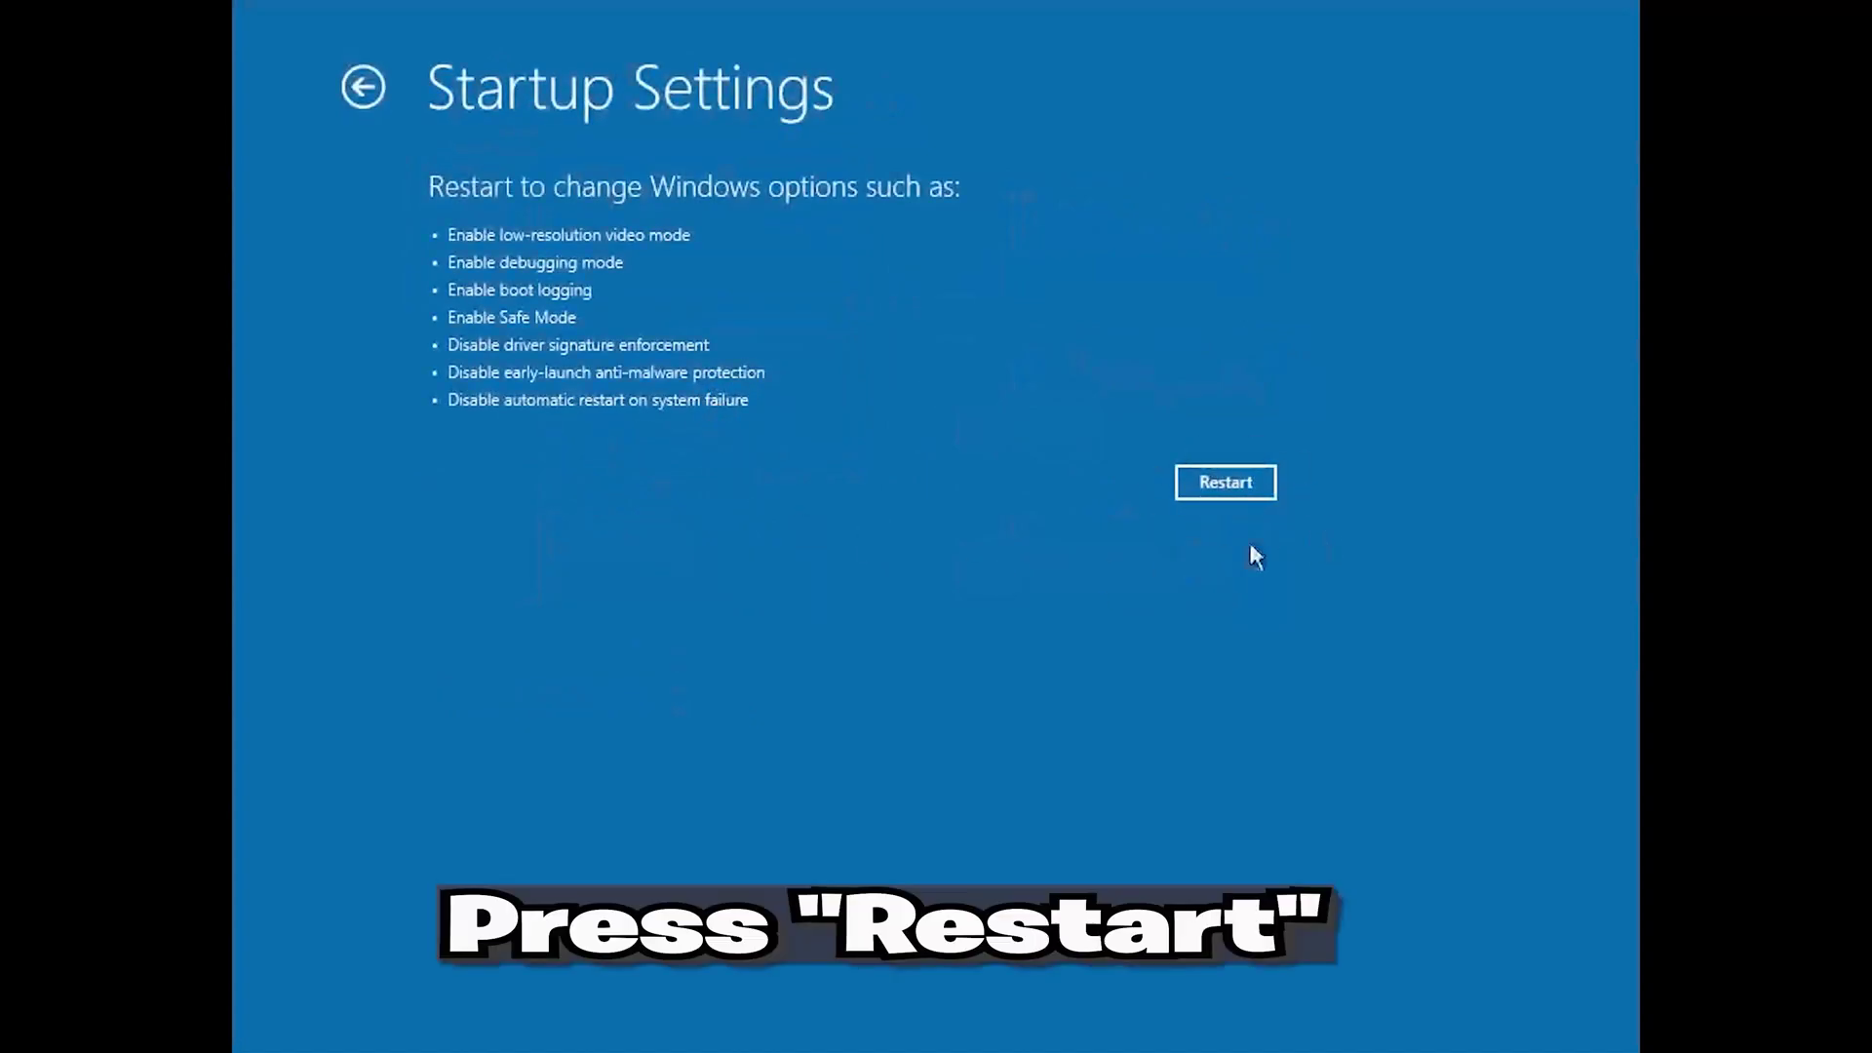
{"action": "left_click", "coordinate": [1226, 484]}
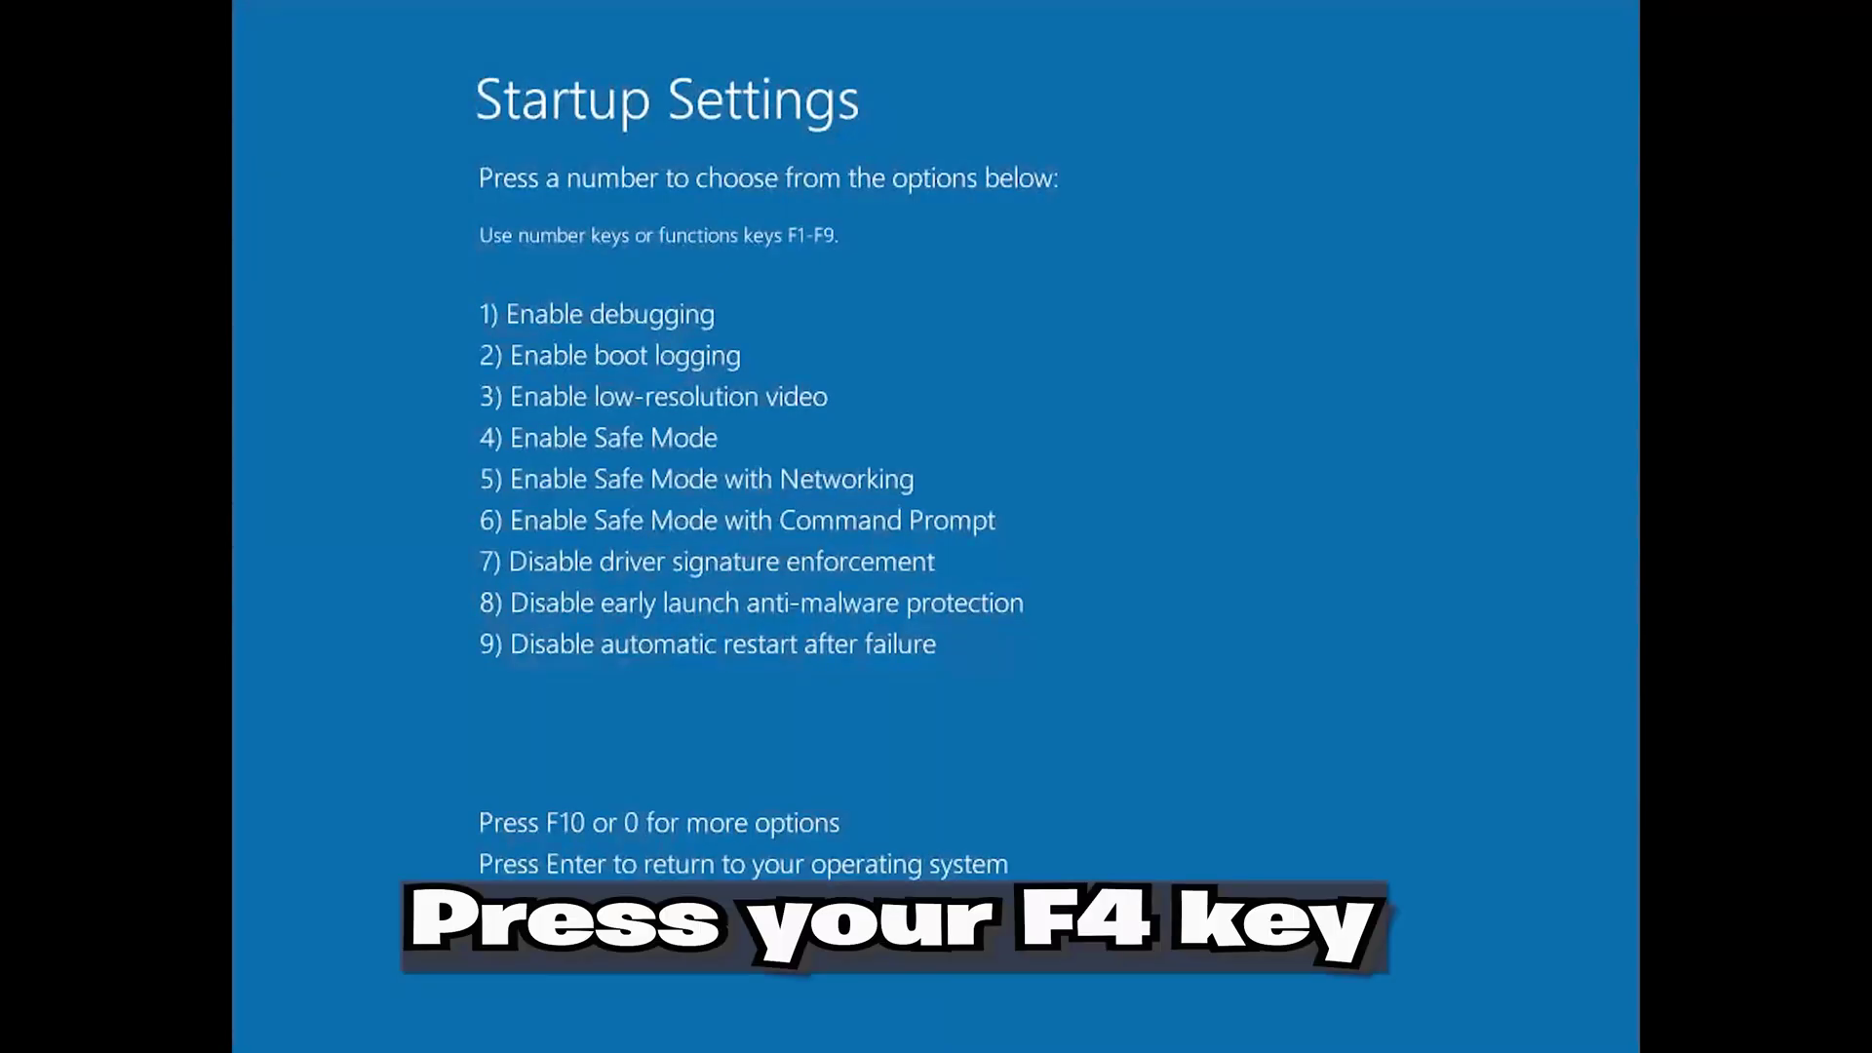
{"action": "key", "text": "F4"}
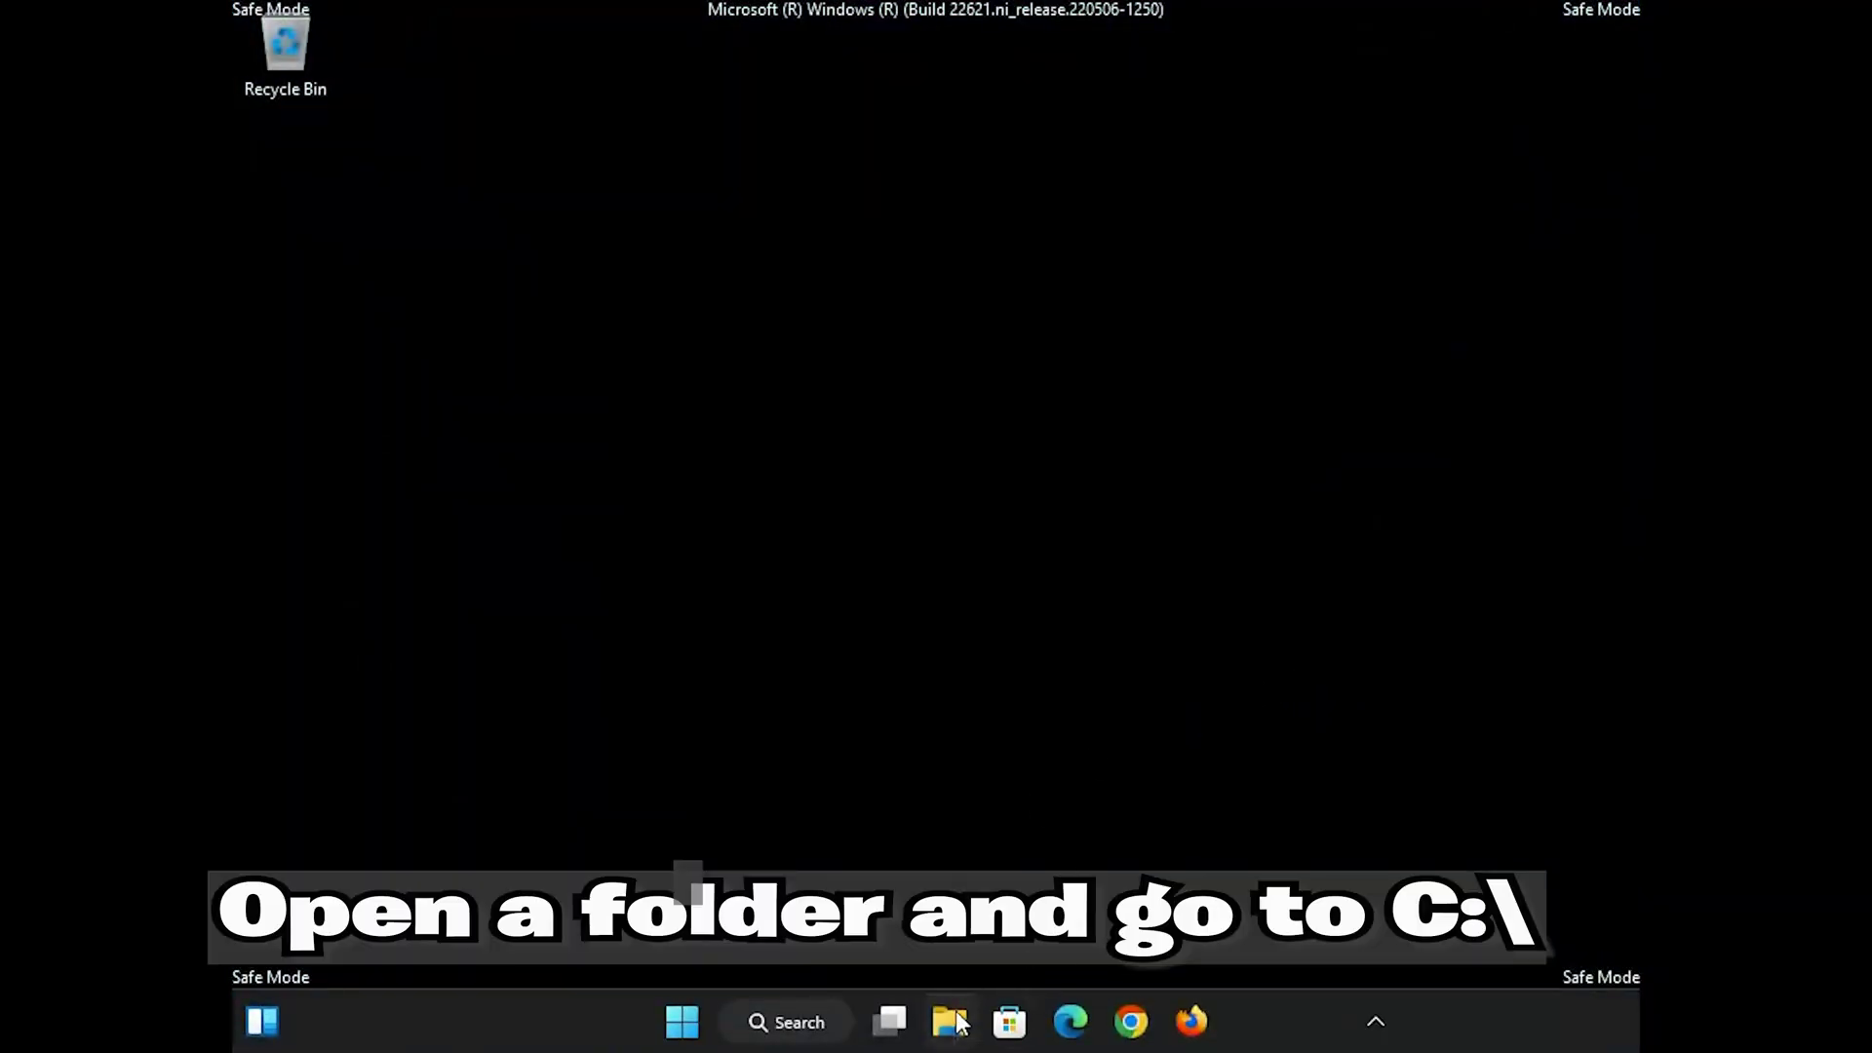
Open the Windows folder on Local Disk (C:) in File Explorer.
{"action": "left_click", "coordinate": [950, 1022]}
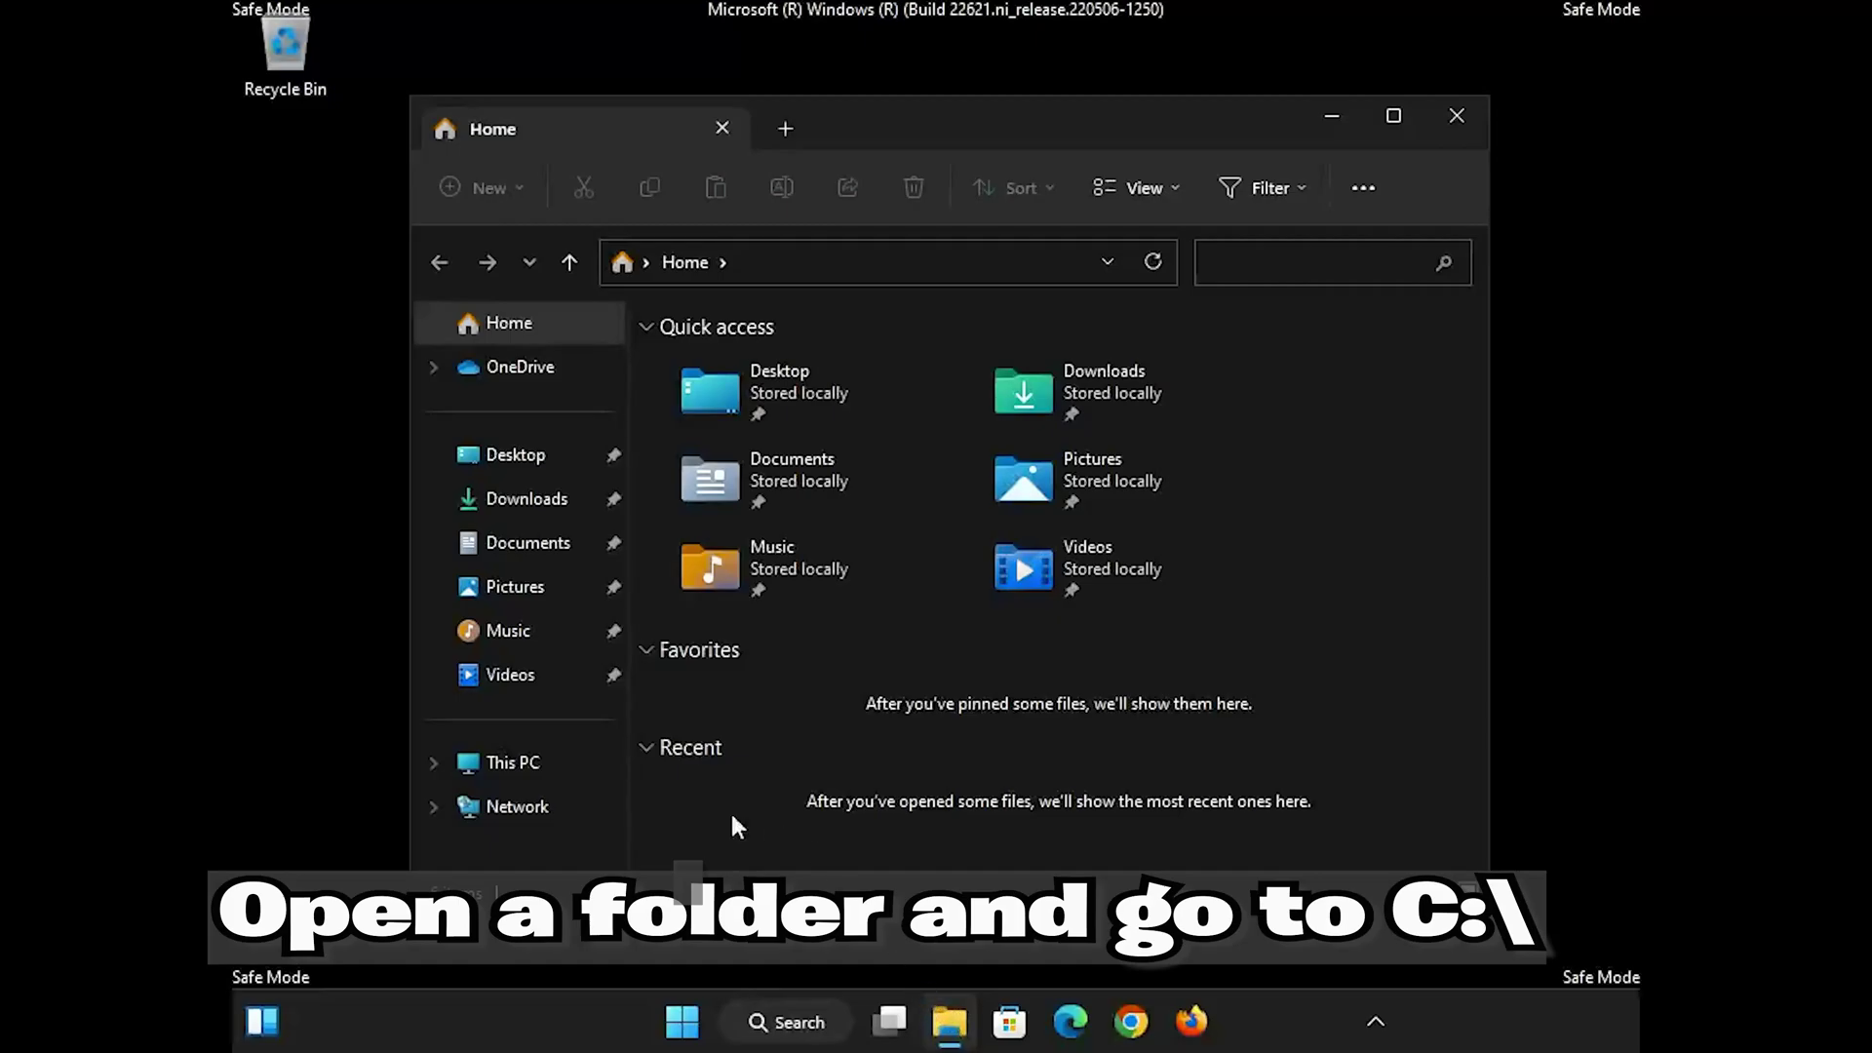
{"action": "left_click", "coordinate": [425, 768]}
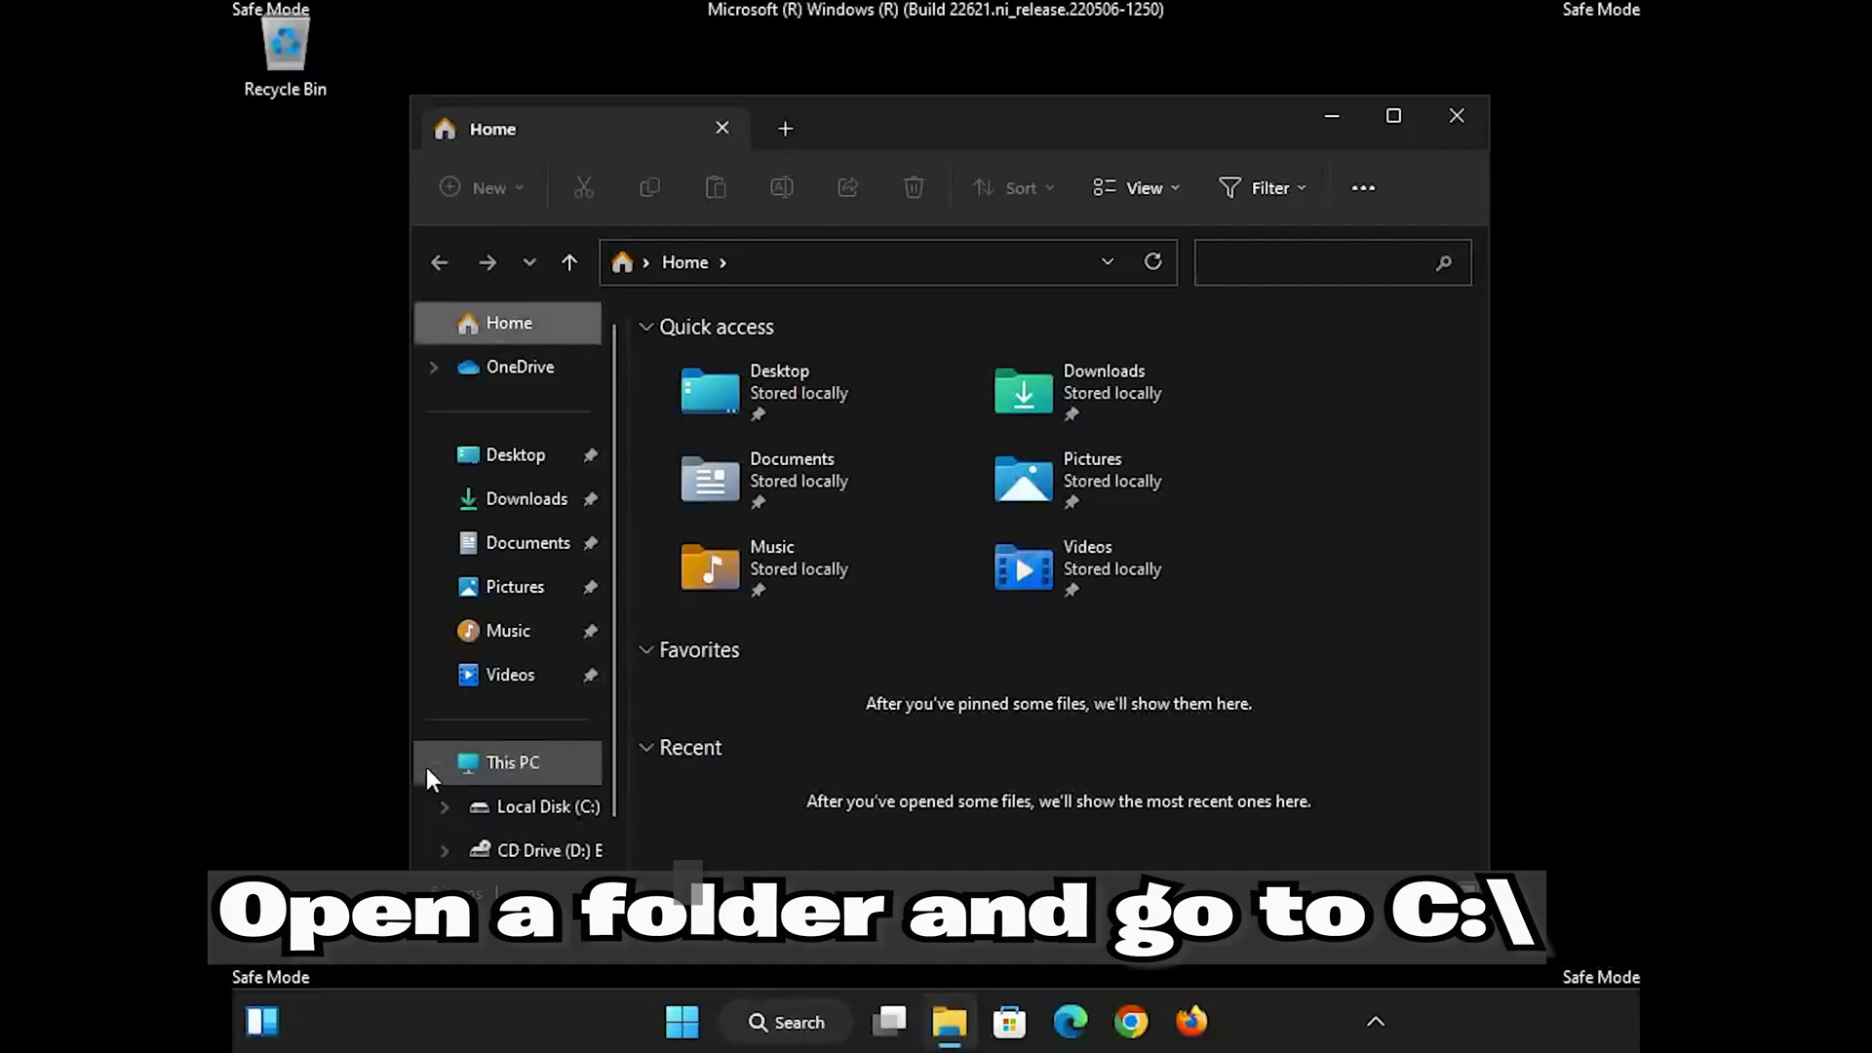
{"action": "left_click", "coordinate": [556, 809]}
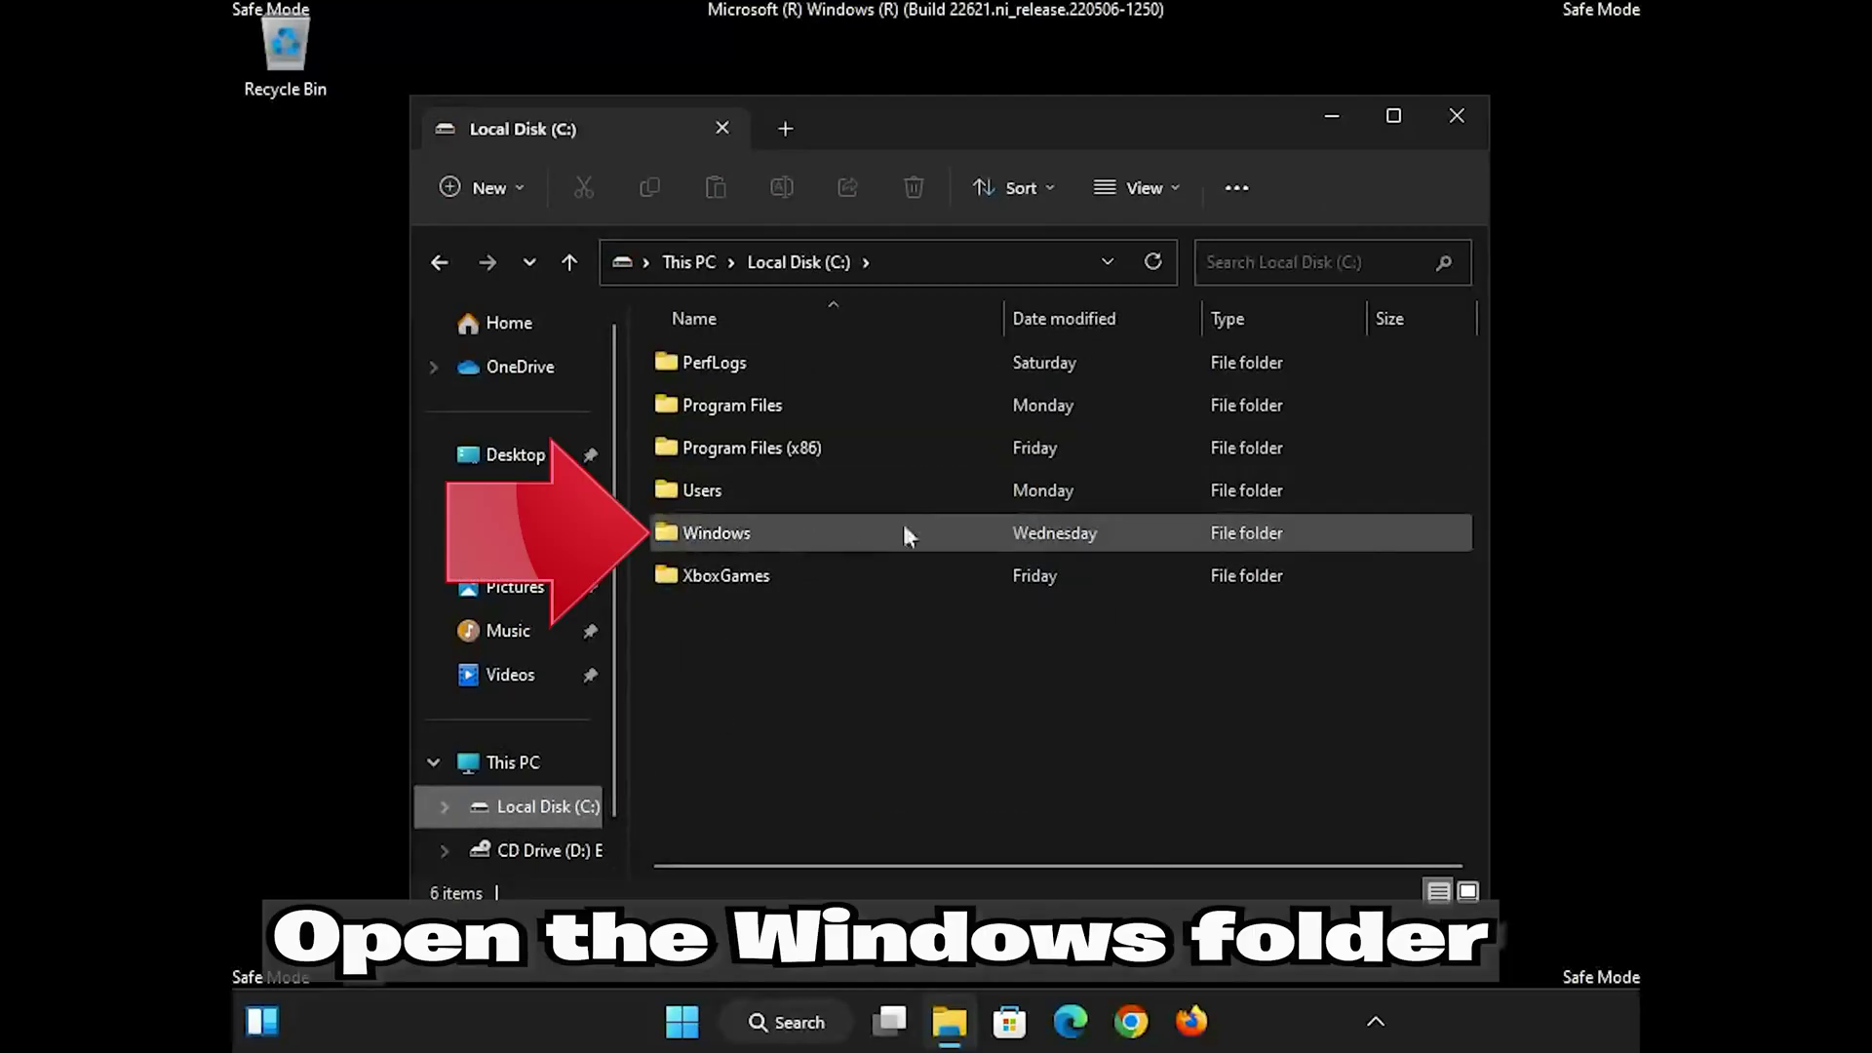
{"action": "double_click", "coordinate": [768, 532]}
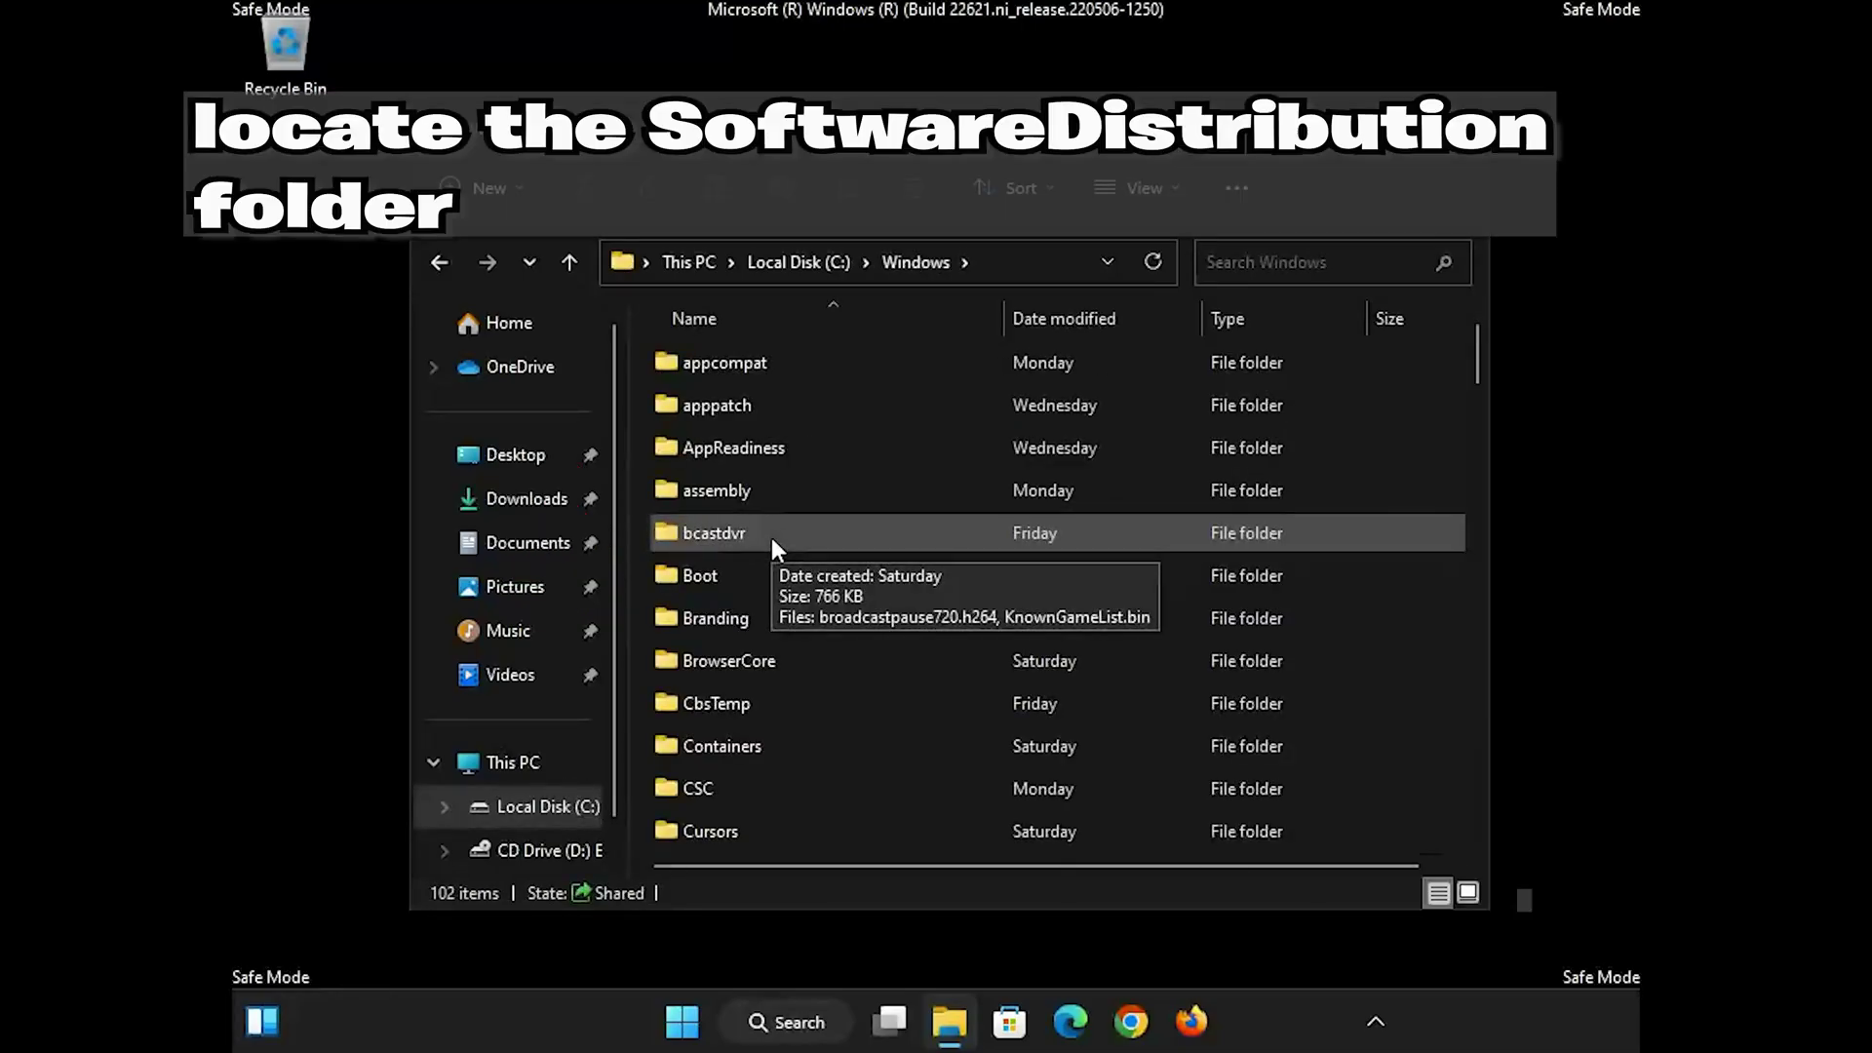
Delete the SoftwareDistribution folder from C:\Windows and close the folder window.
{"action": "scroll", "coordinate": [770, 536], "scroll_direction": "down", "scroll_amount": 5}
{"action": "scroll", "coordinate": [770, 536], "scroll_direction": "down", "scroll_amount": 11}
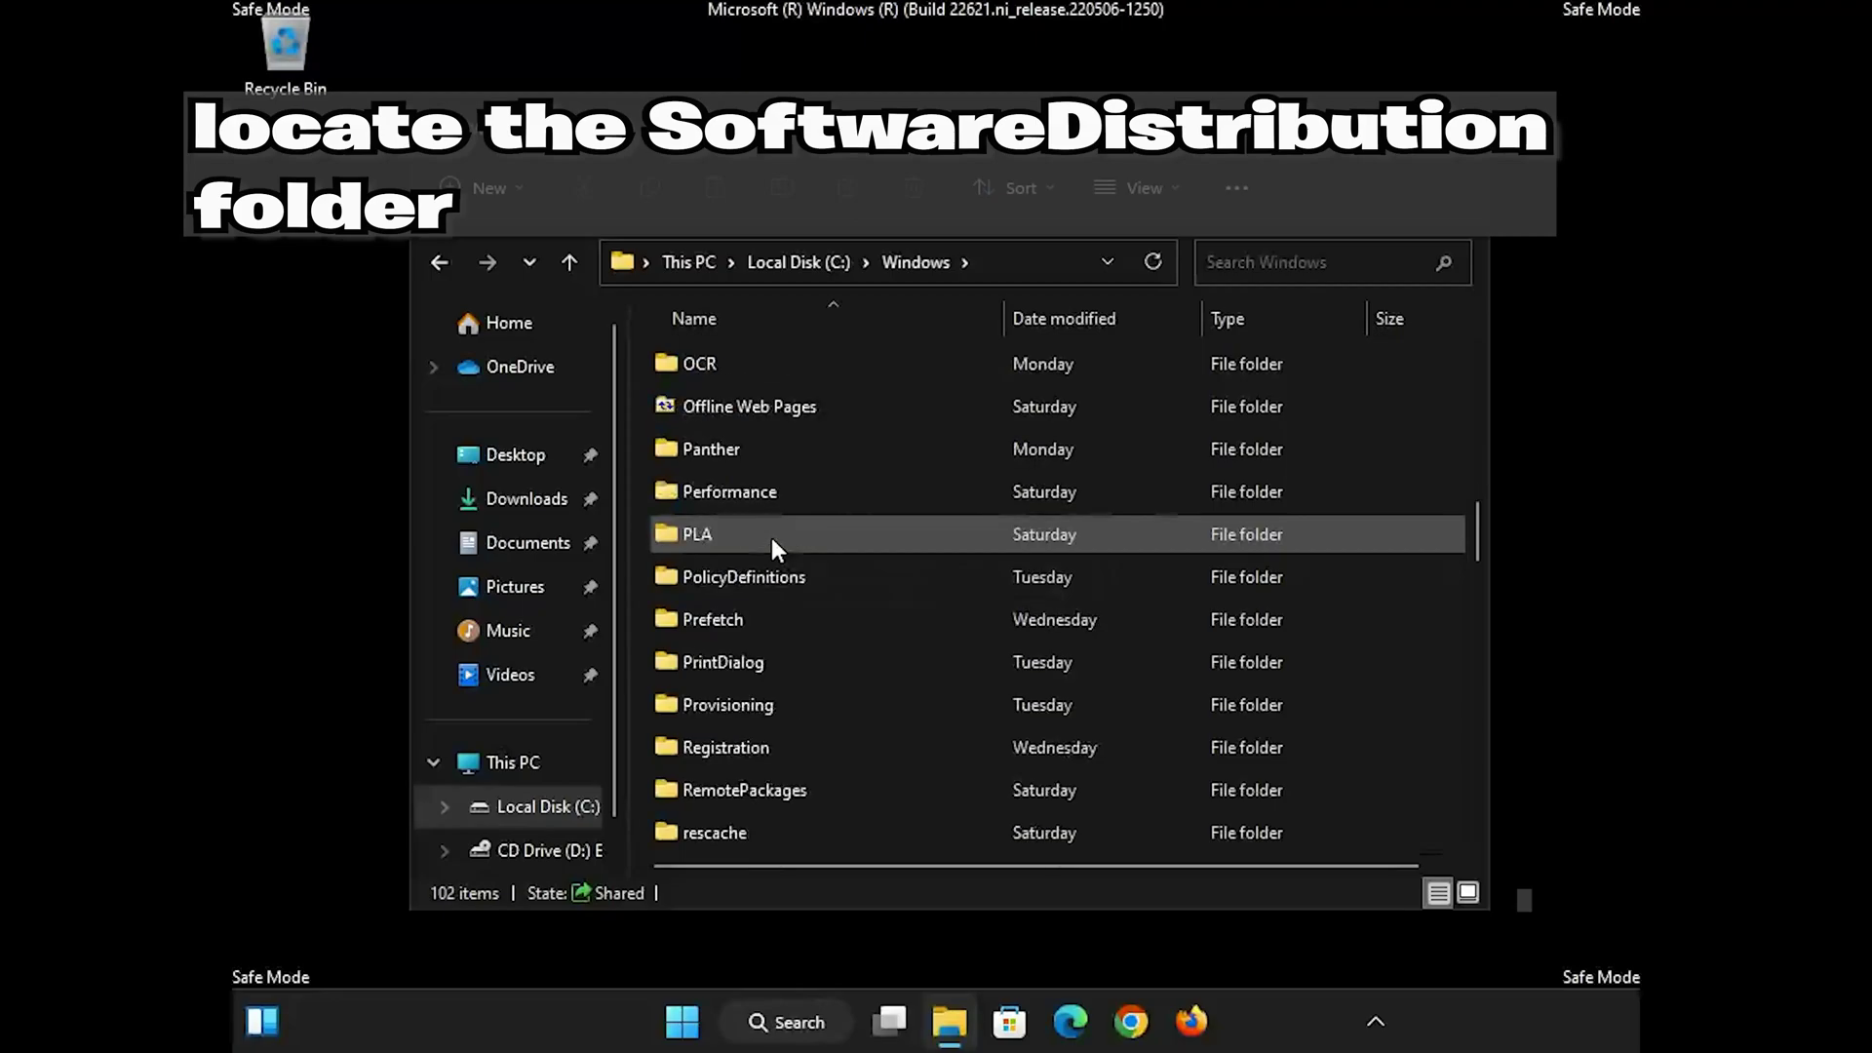
{"action": "scroll", "coordinate": [770, 536], "scroll_direction": "down", "scroll_amount": 1}
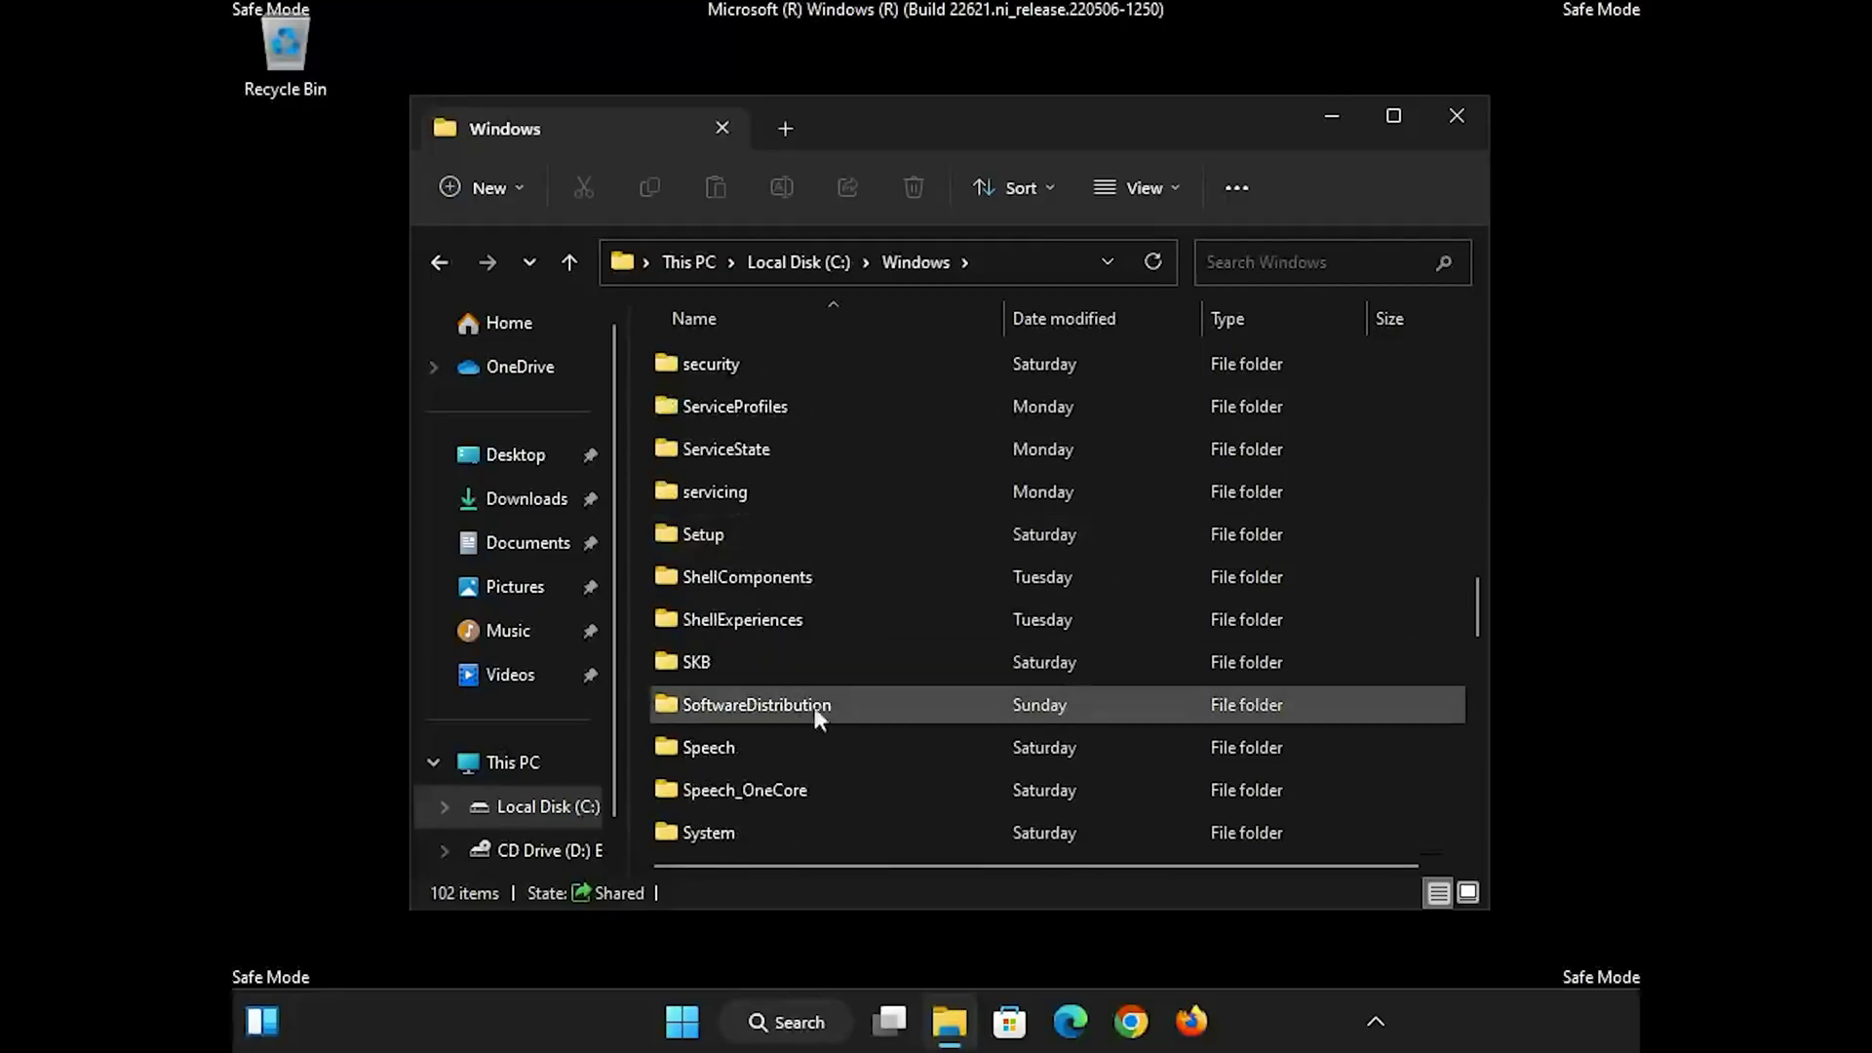
{"action": "left_click", "coordinate": [879, 703]}
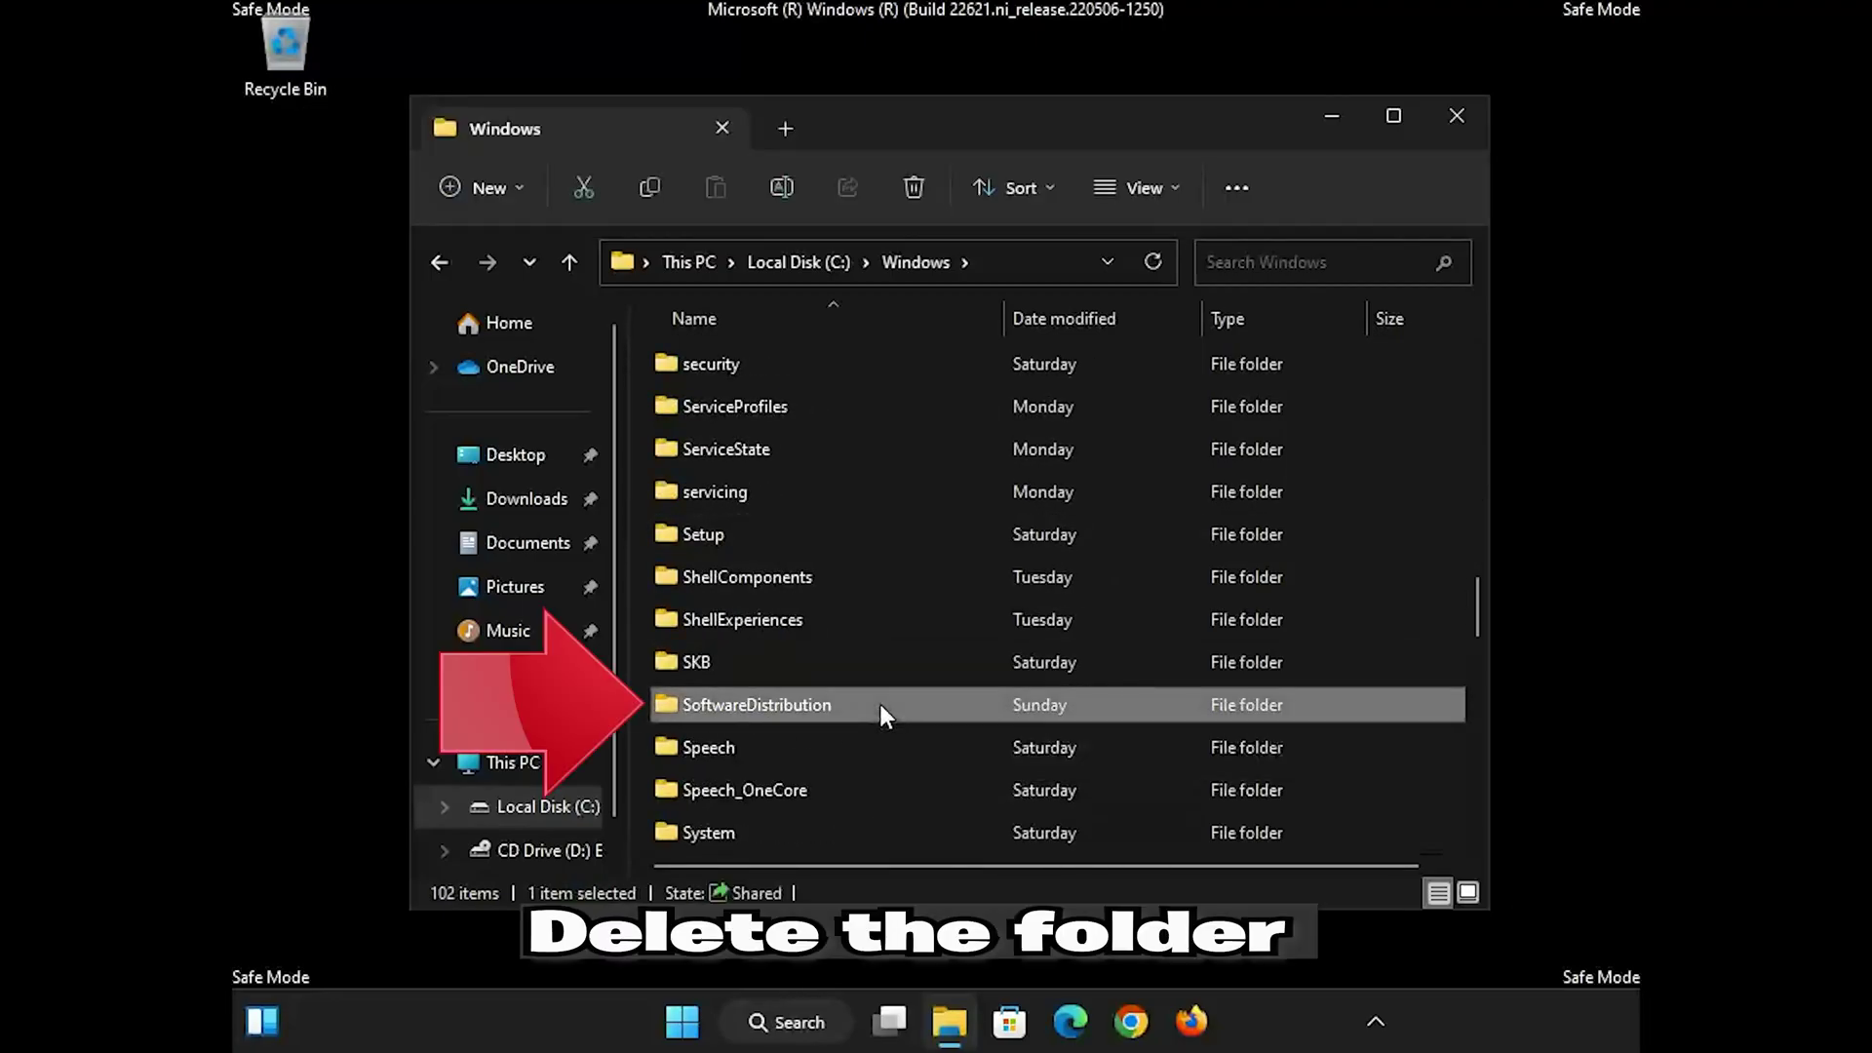
{"action": "right_click", "coordinate": [879, 704]}
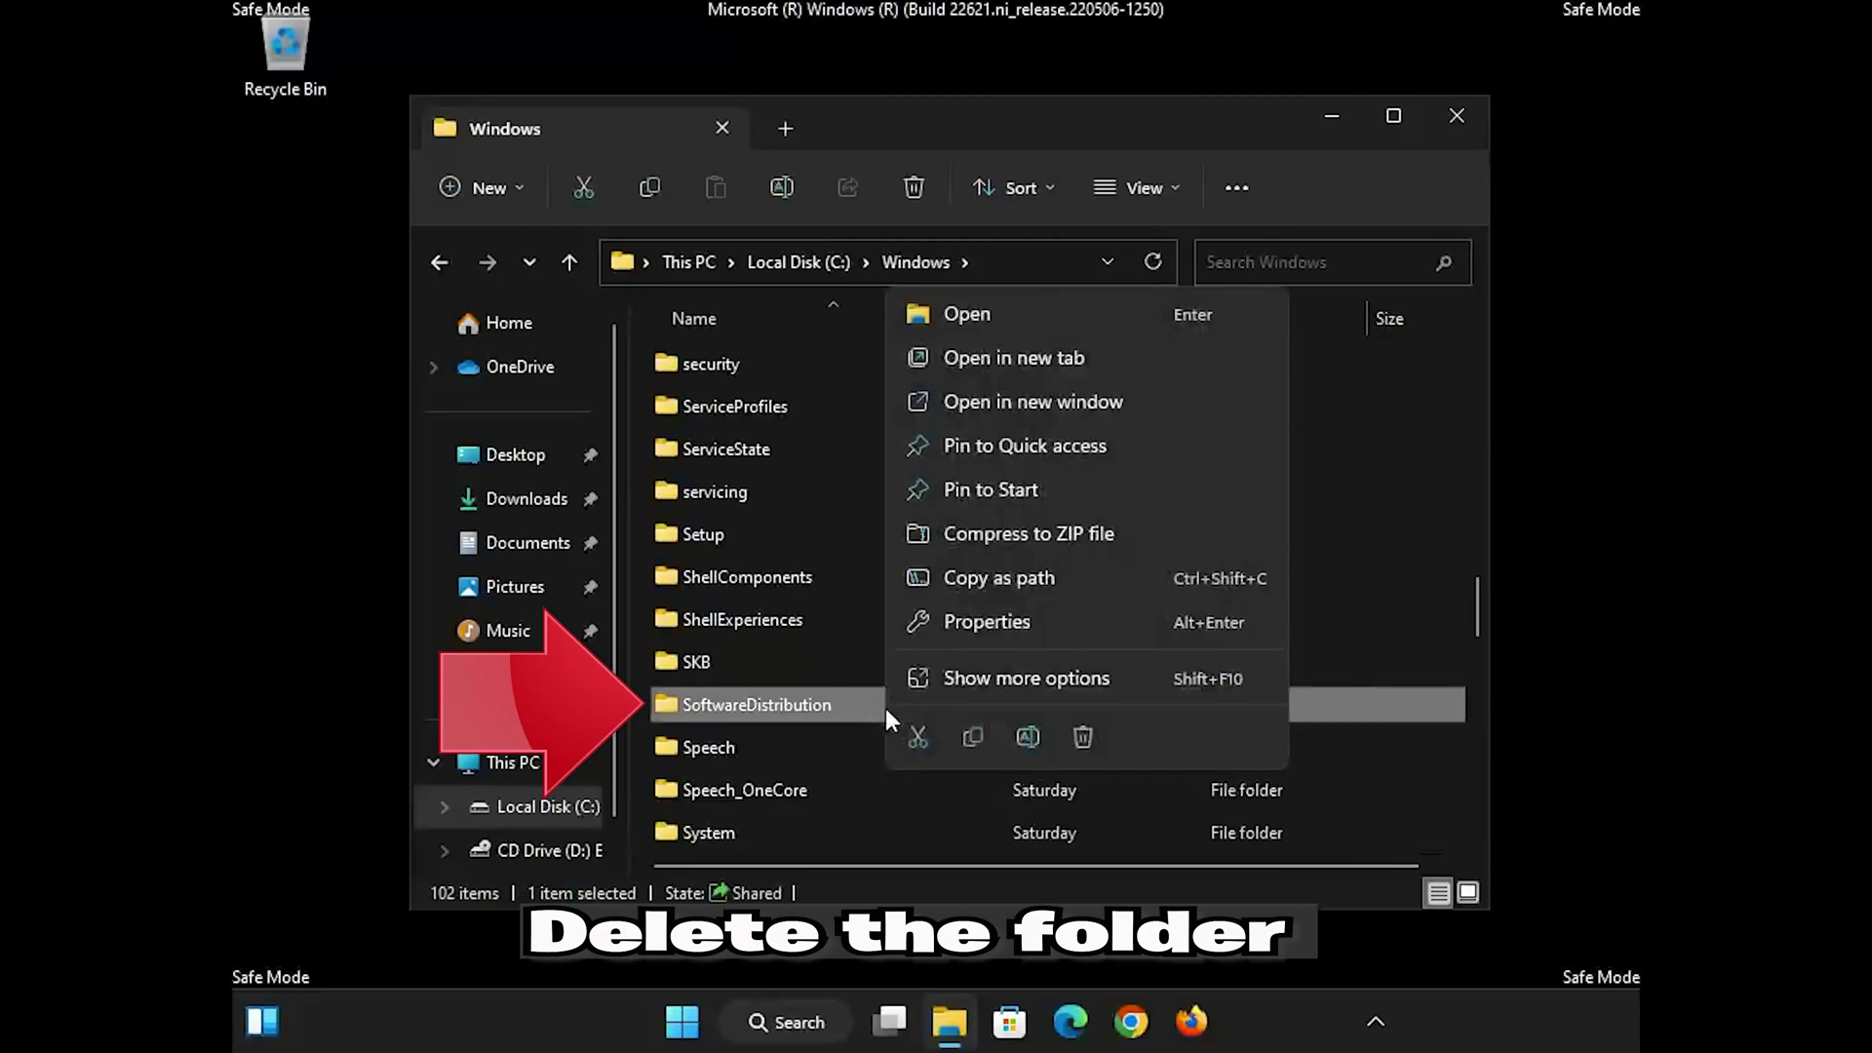
{"action": "left_click", "coordinate": [1083, 733]}
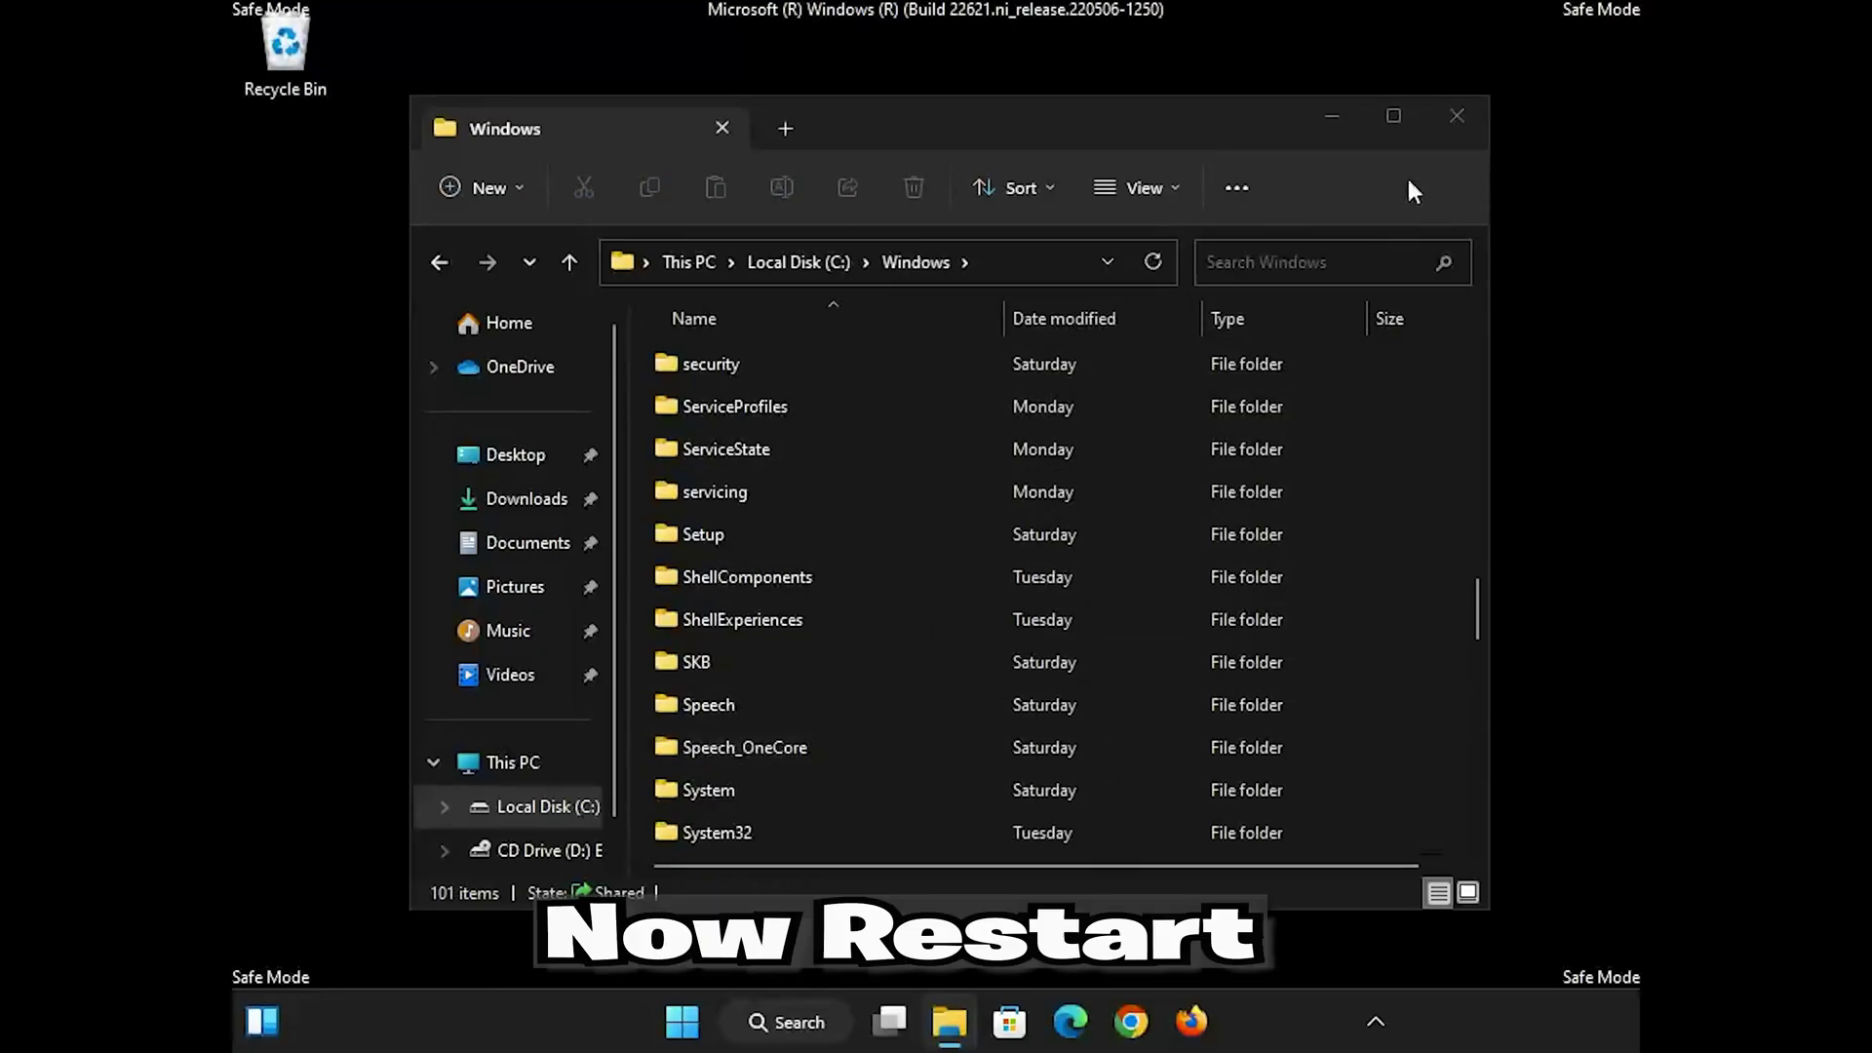
{"action": "left_click", "coordinate": [1455, 117]}
Empty the Recycle Bin to permanently remove the deleted SoftwareDistribution folder.
{"action": "right_click", "coordinate": [273, 51]}
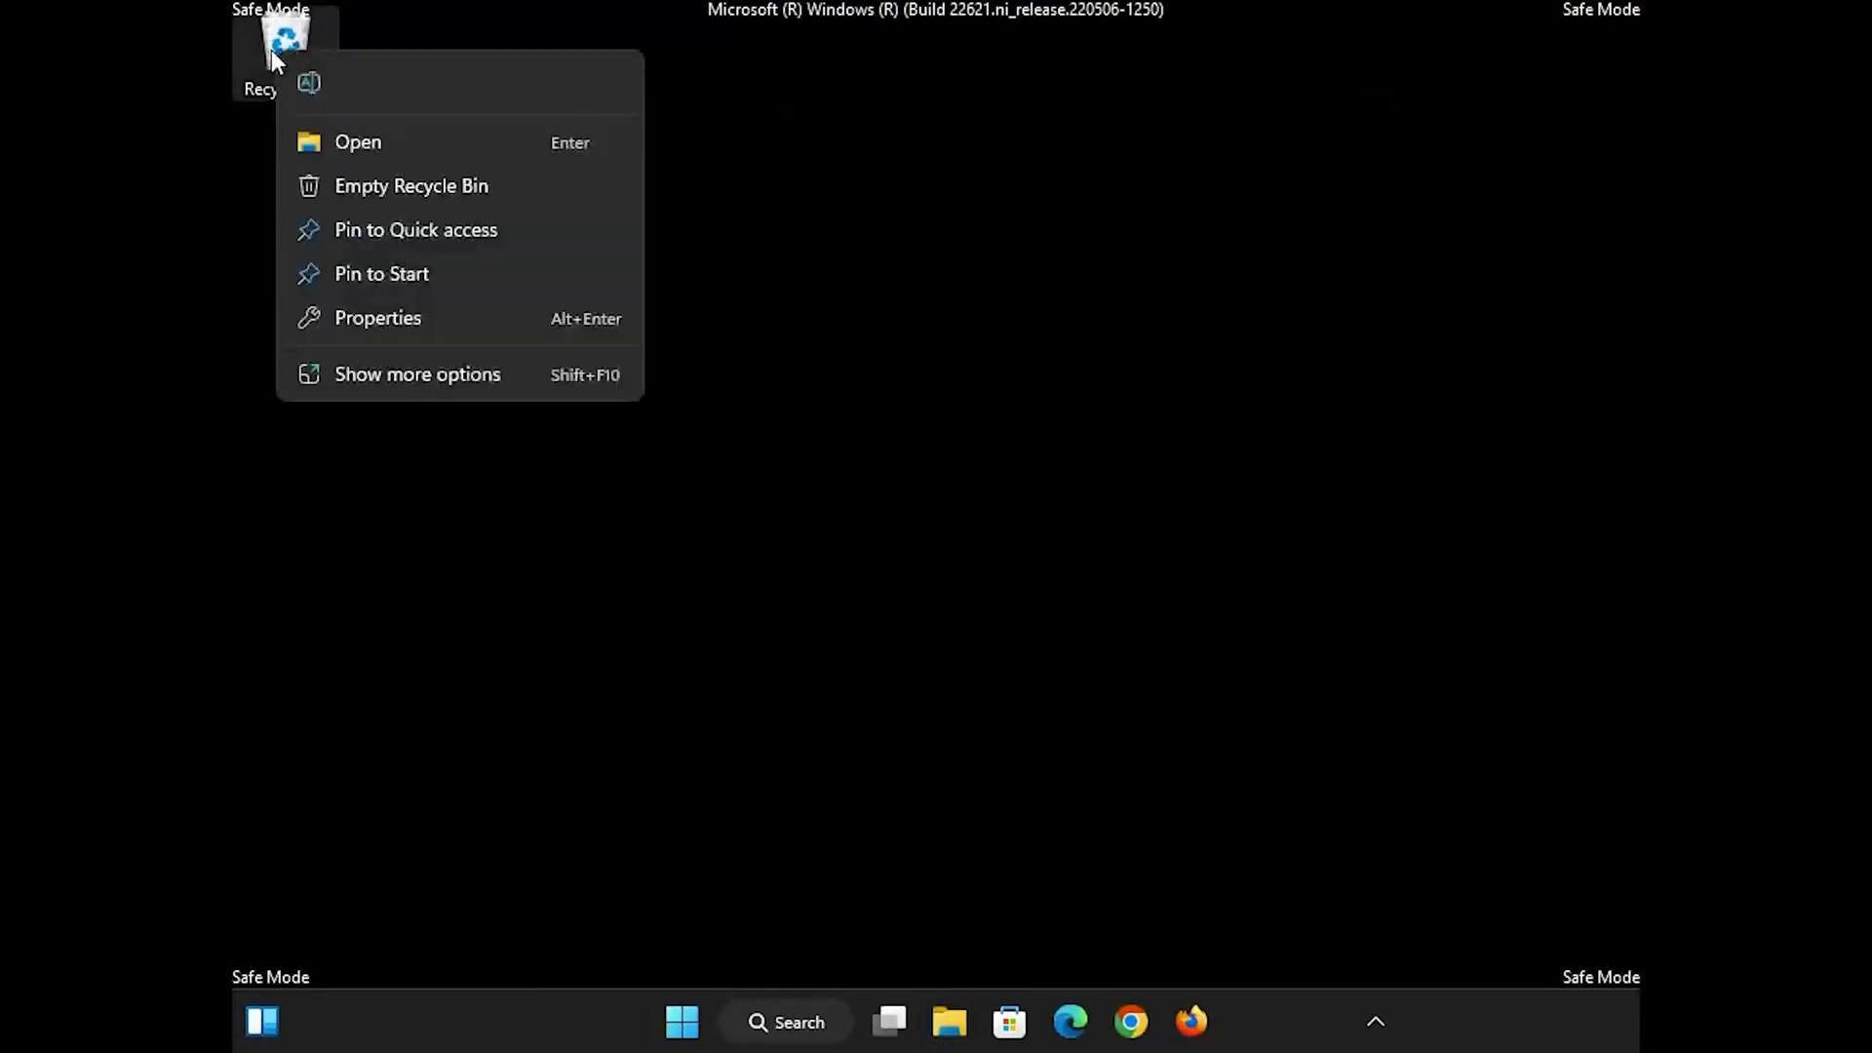
{"action": "left_click", "coordinate": [384, 189]}
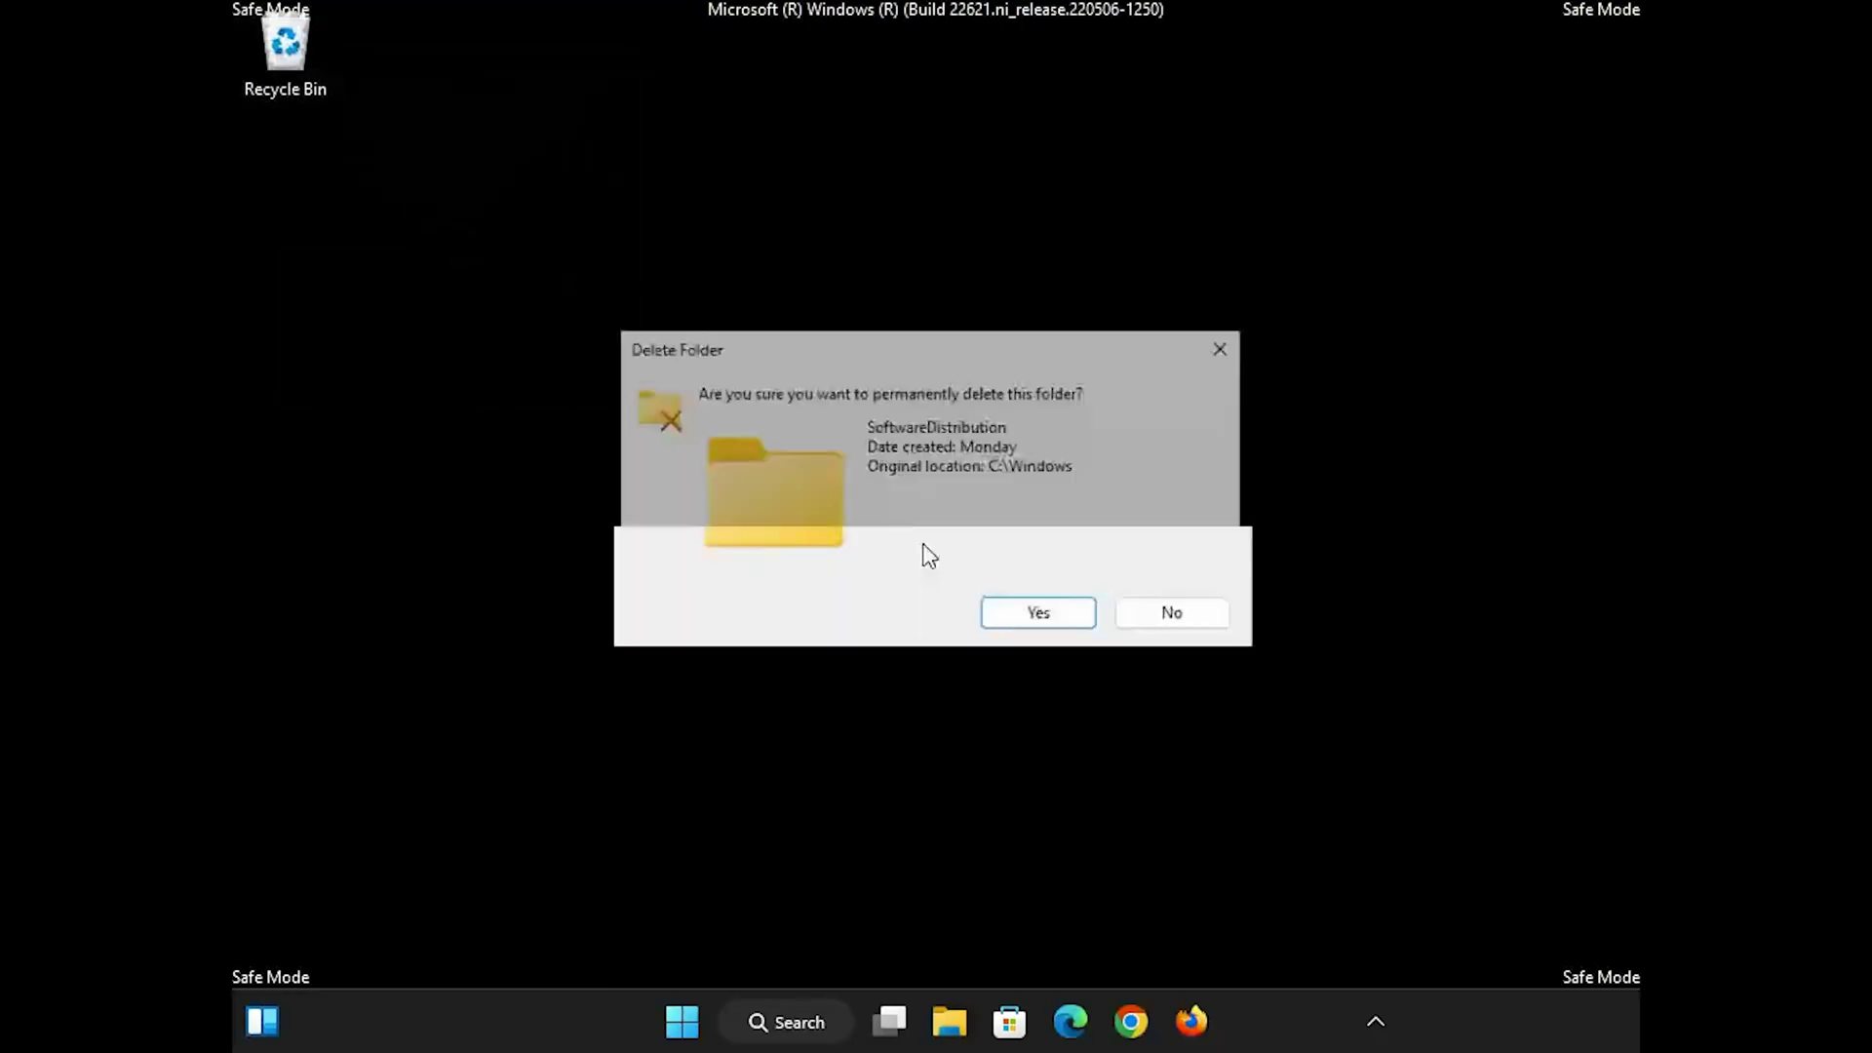
{"action": "left_click", "coordinate": [1044, 617]}
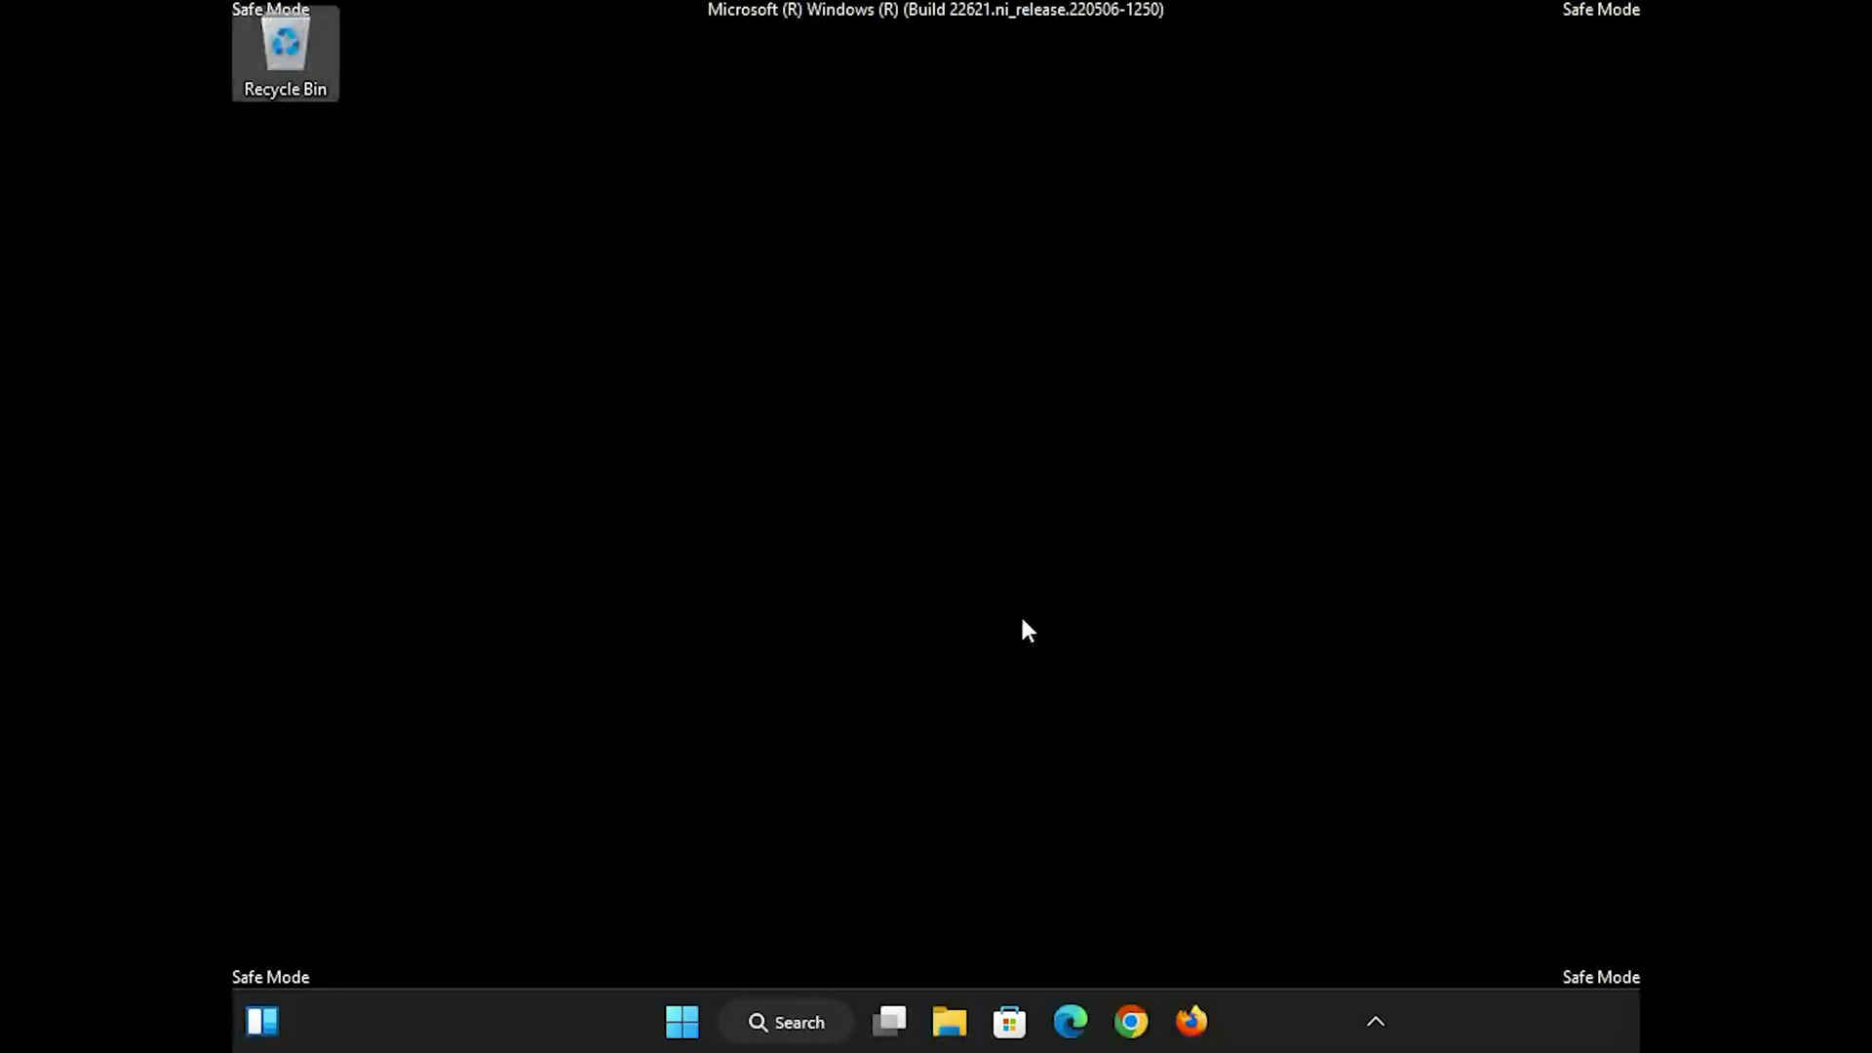
Restart the PC to leave Safe Mode and return to the normal desktop.
{"action": "left_click", "coordinate": [684, 1031]}
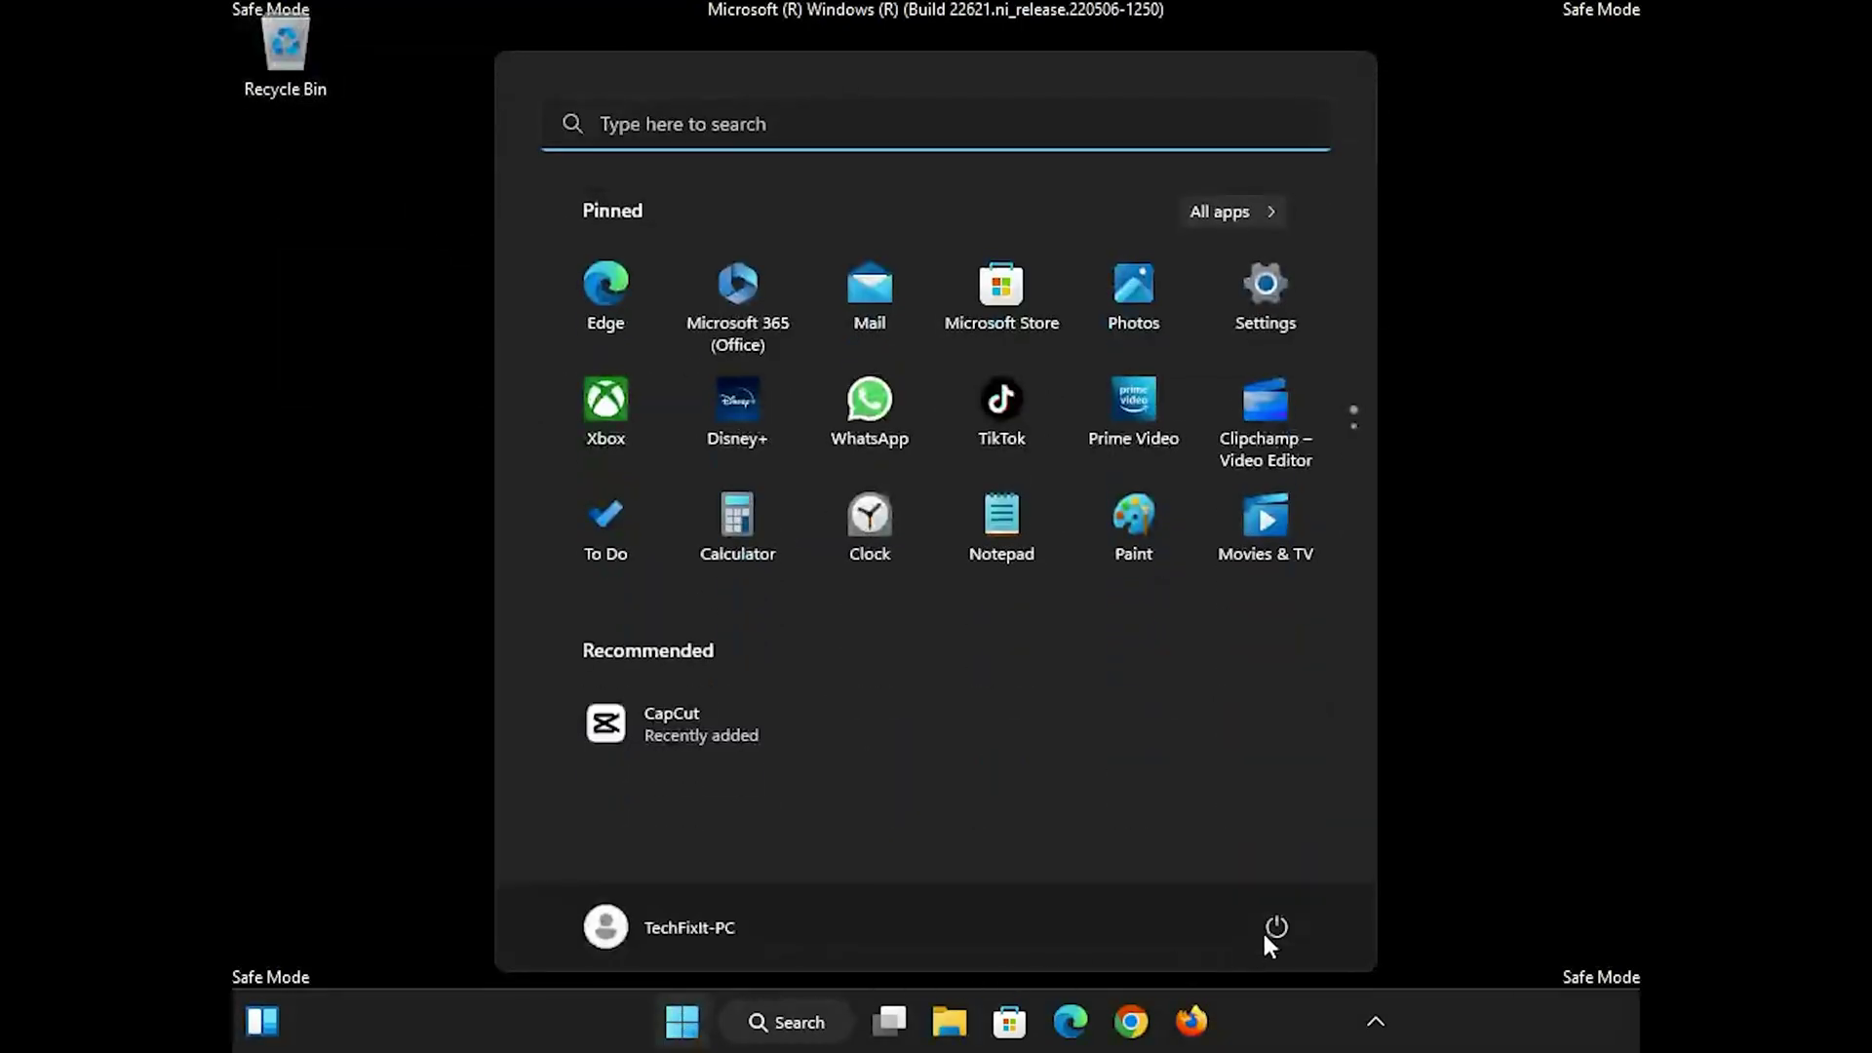
{"action": "left_click", "coordinate": [1272, 928]}
{"action": "left_click", "coordinate": [1273, 871]}
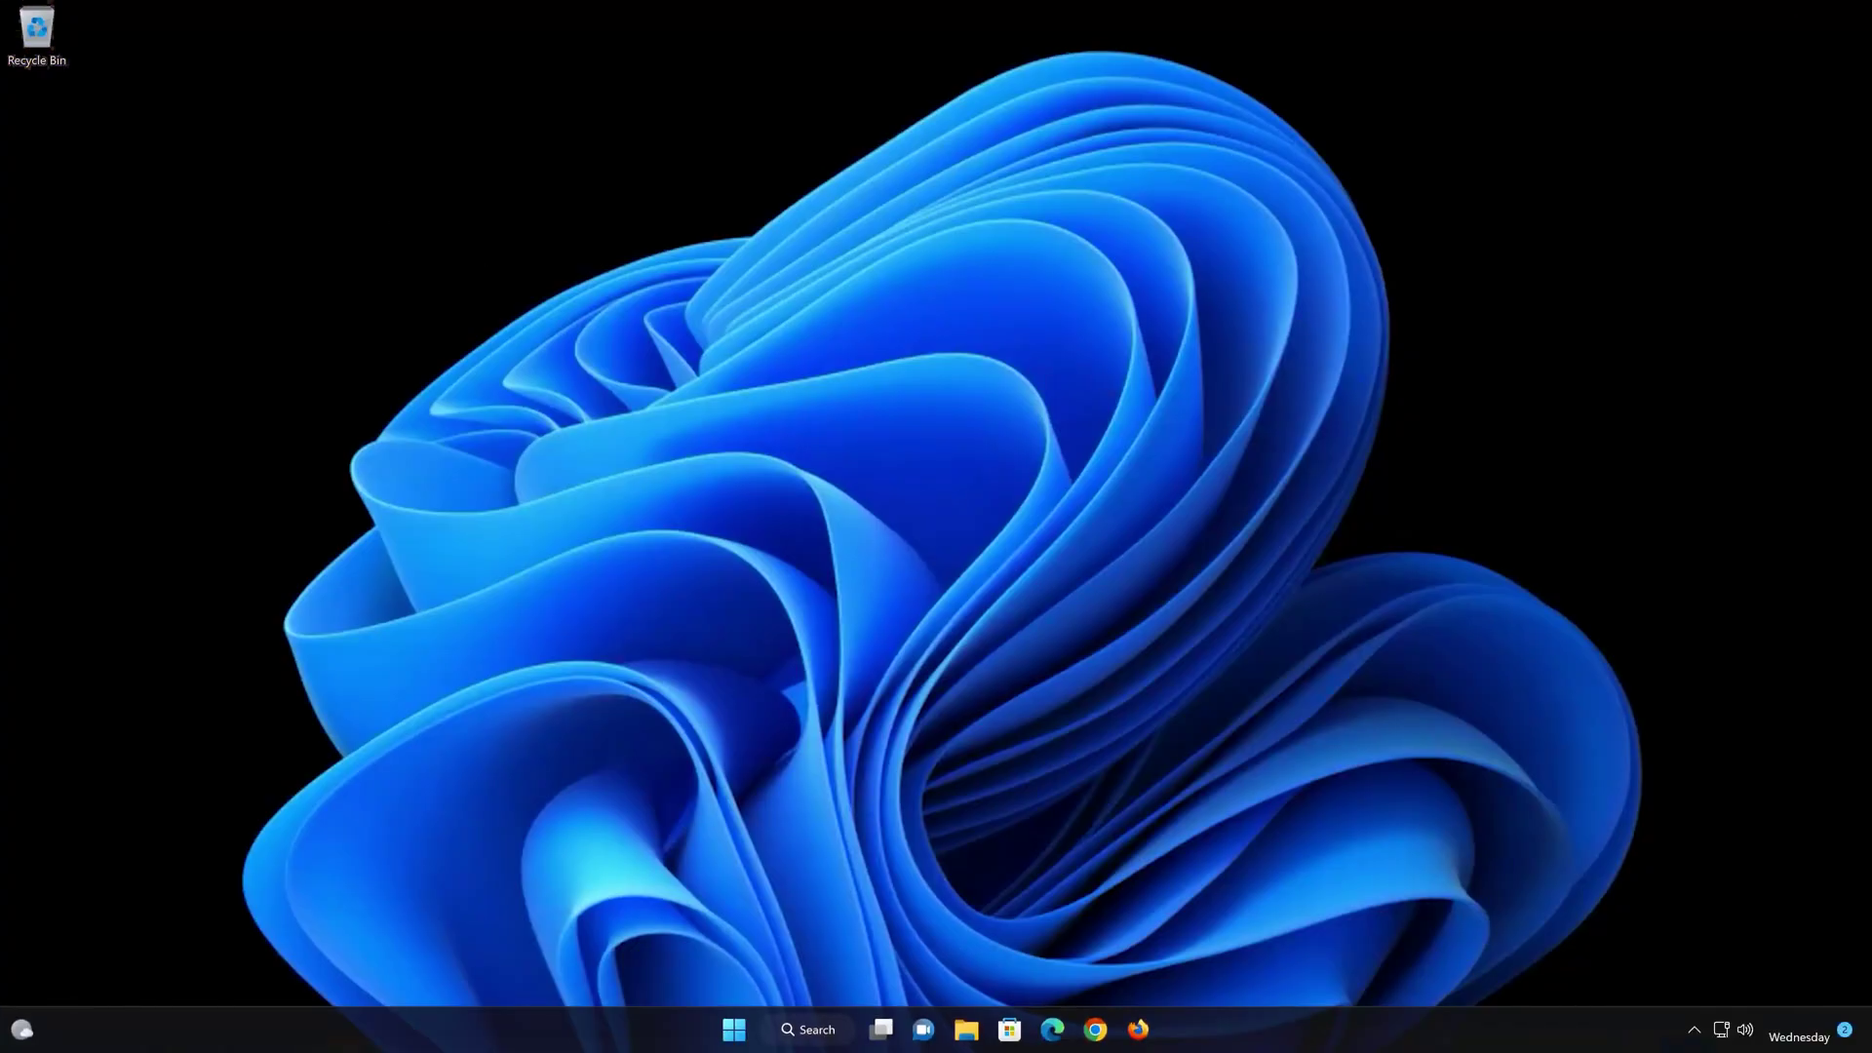
Open Windows Update in Settings and check for updates.
{"action": "left_click", "coordinate": [734, 1029]}
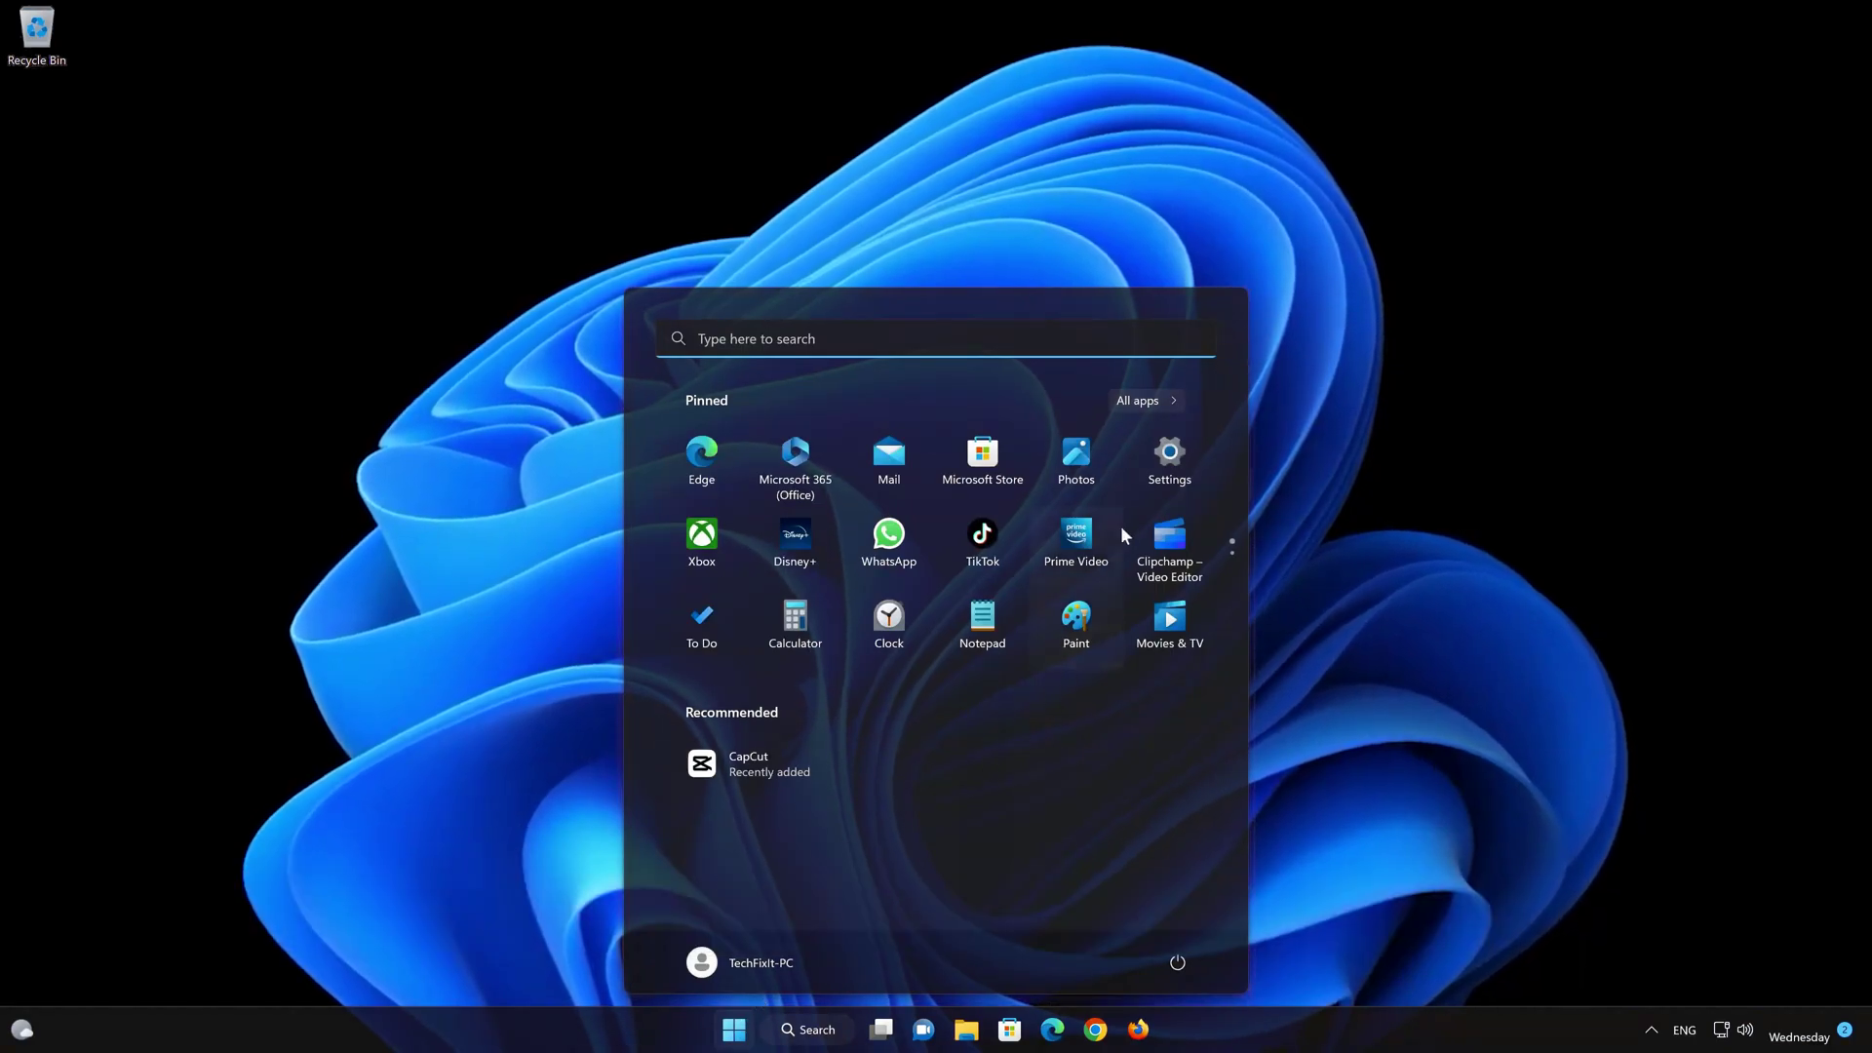
{"action": "left_click", "coordinate": [1145, 471]}
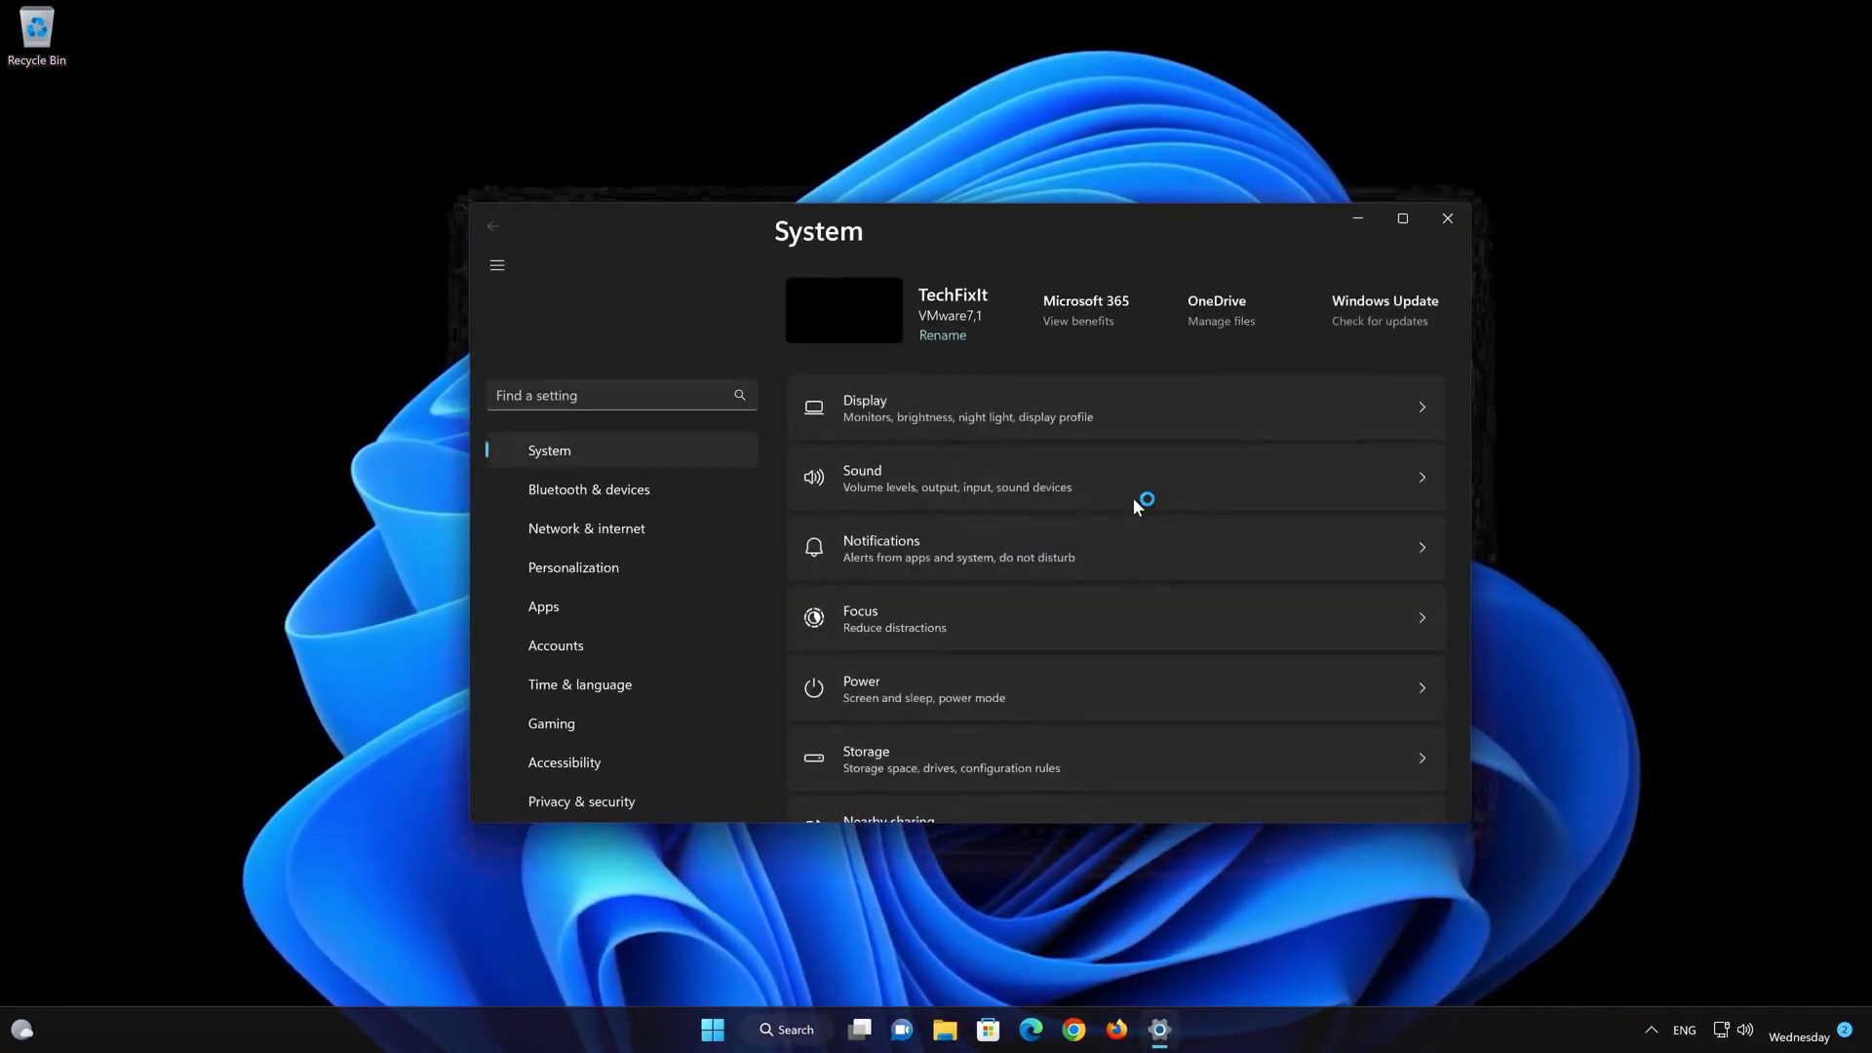
{"action": "left_click", "coordinate": [605, 800]}
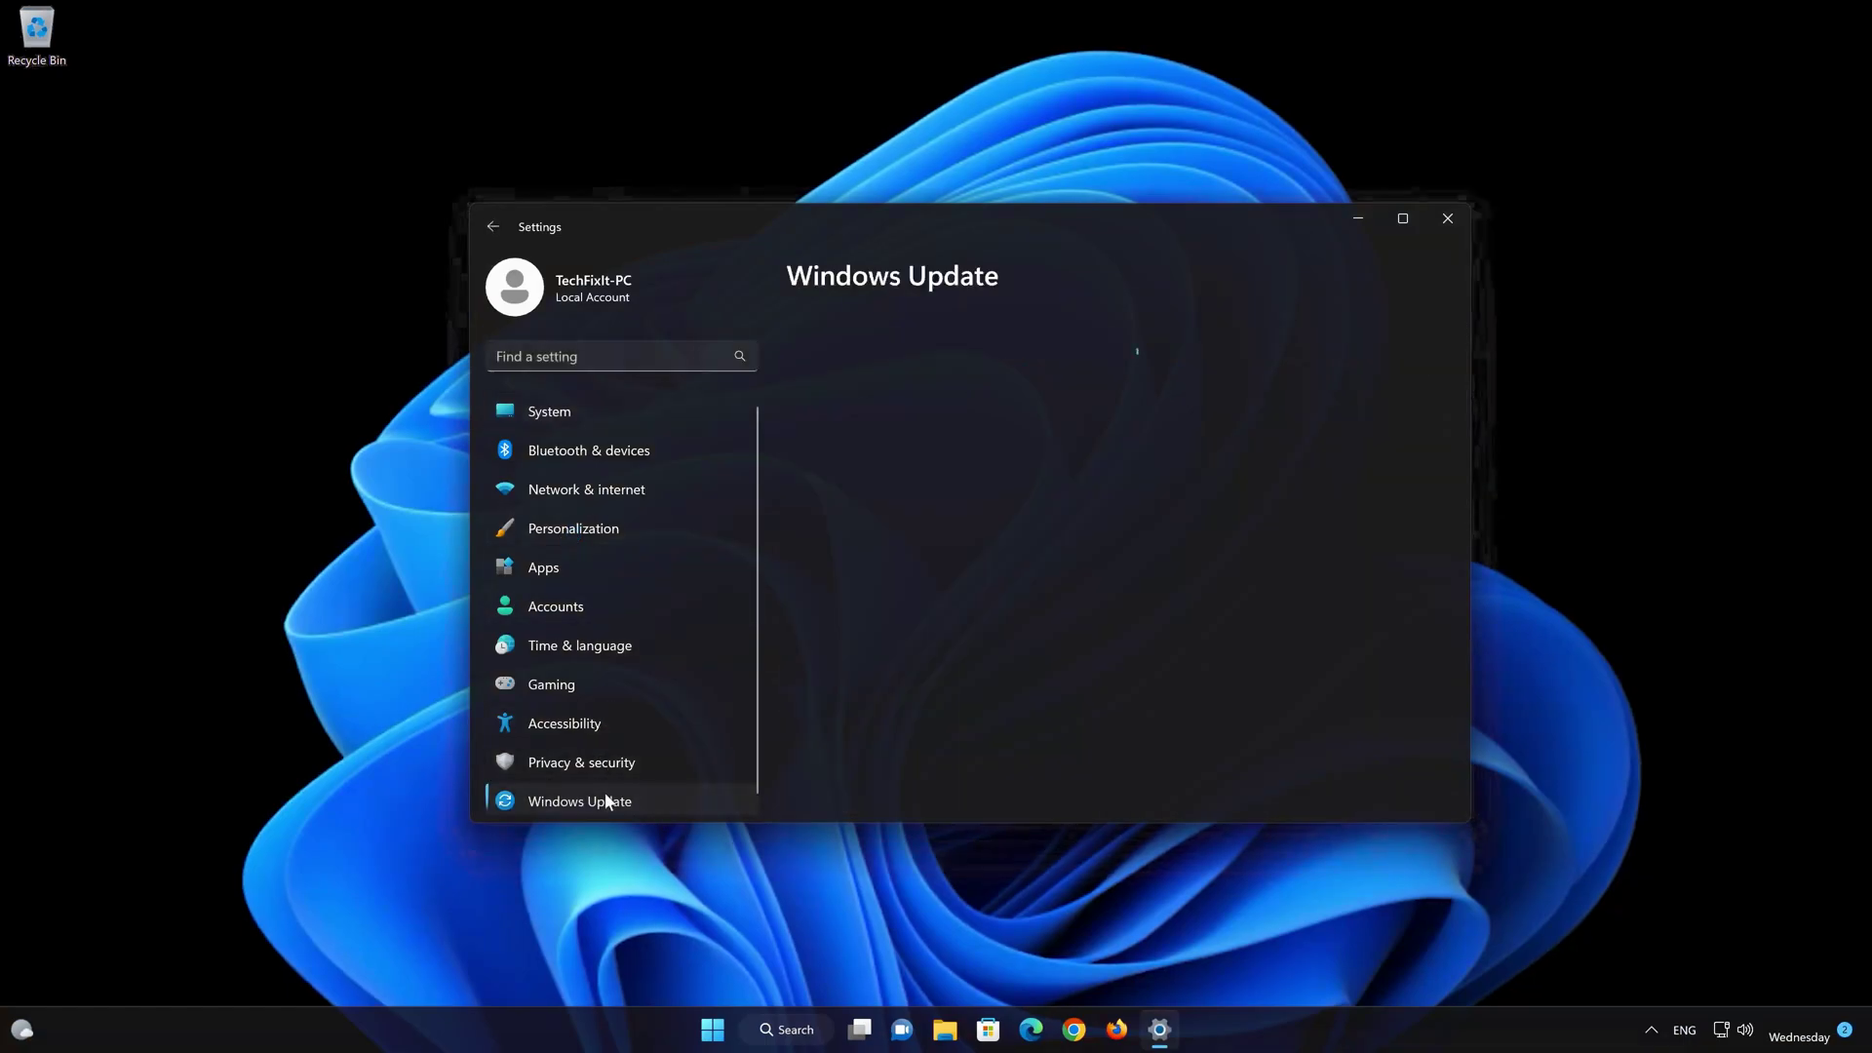
{"action": "left_click", "coordinate": [1372, 358]}
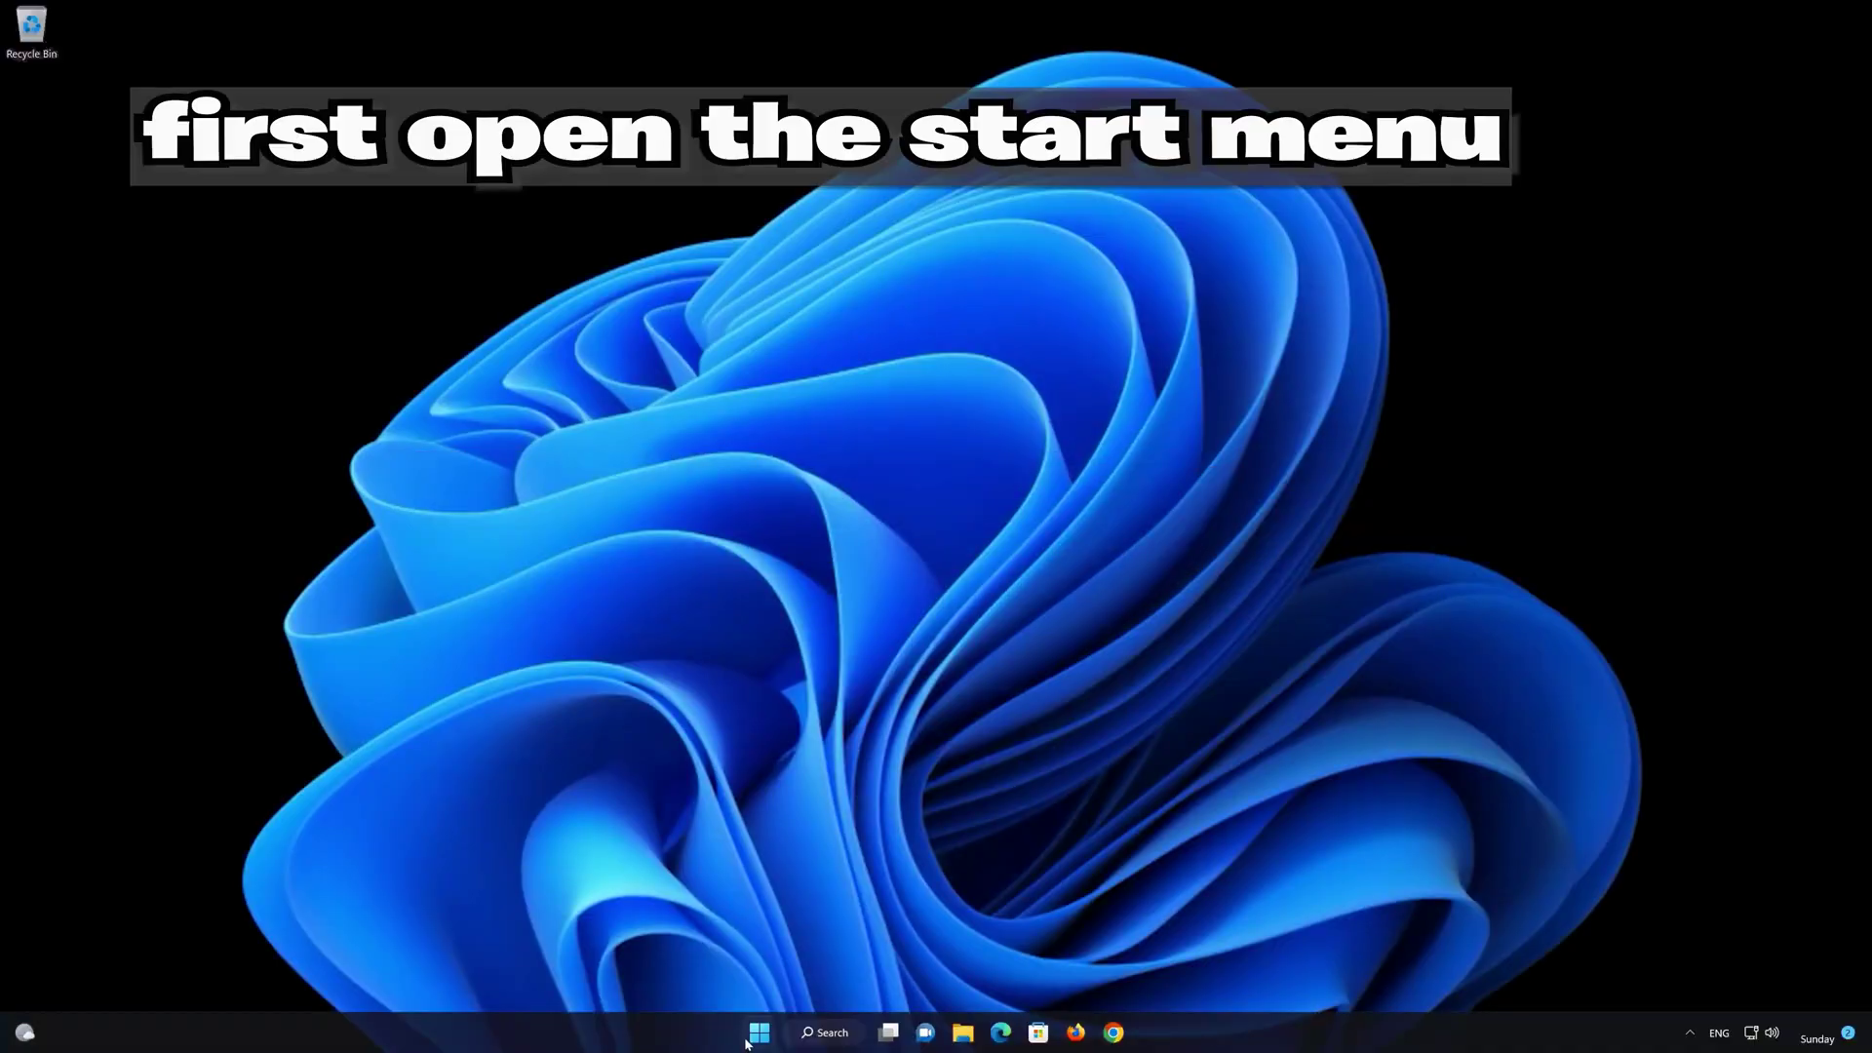
Open the Other troubleshooters list from the Troubleshoot page of the System settings.
{"action": "key", "text": "super"}
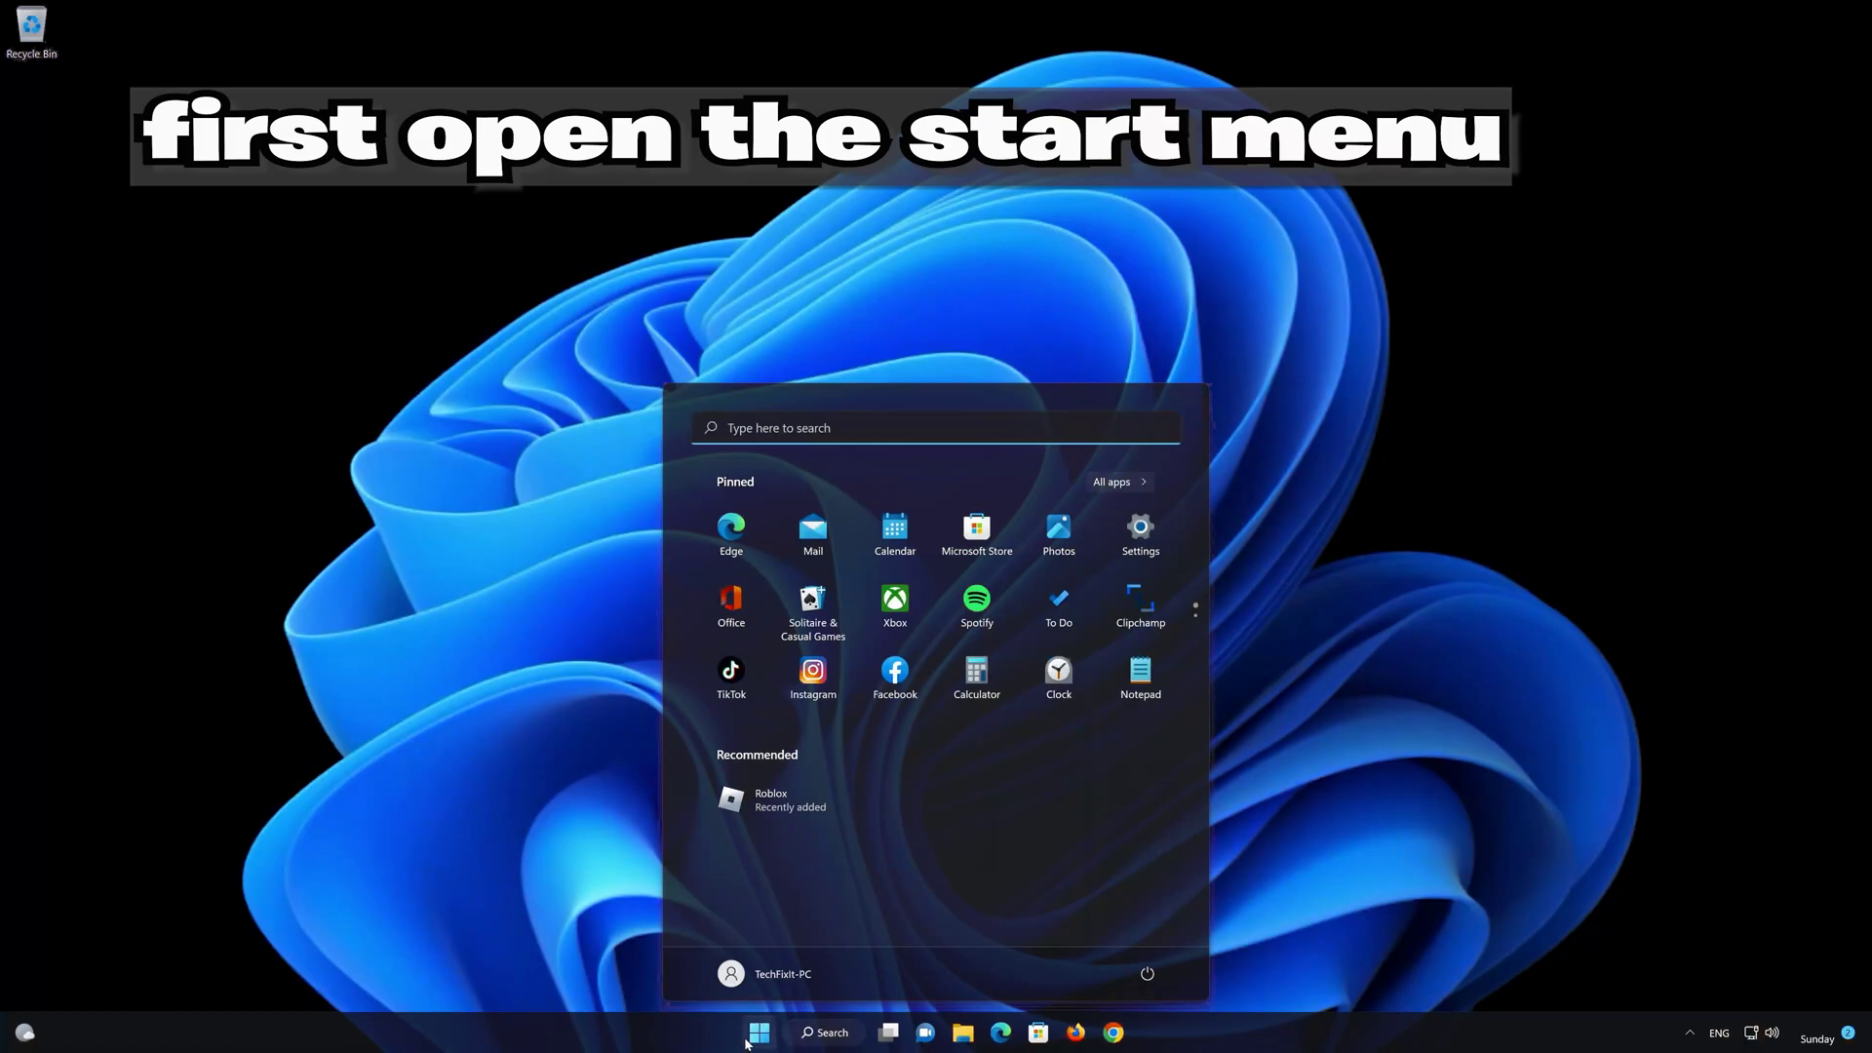
{"action": "left_click", "coordinate": [1149, 553]}
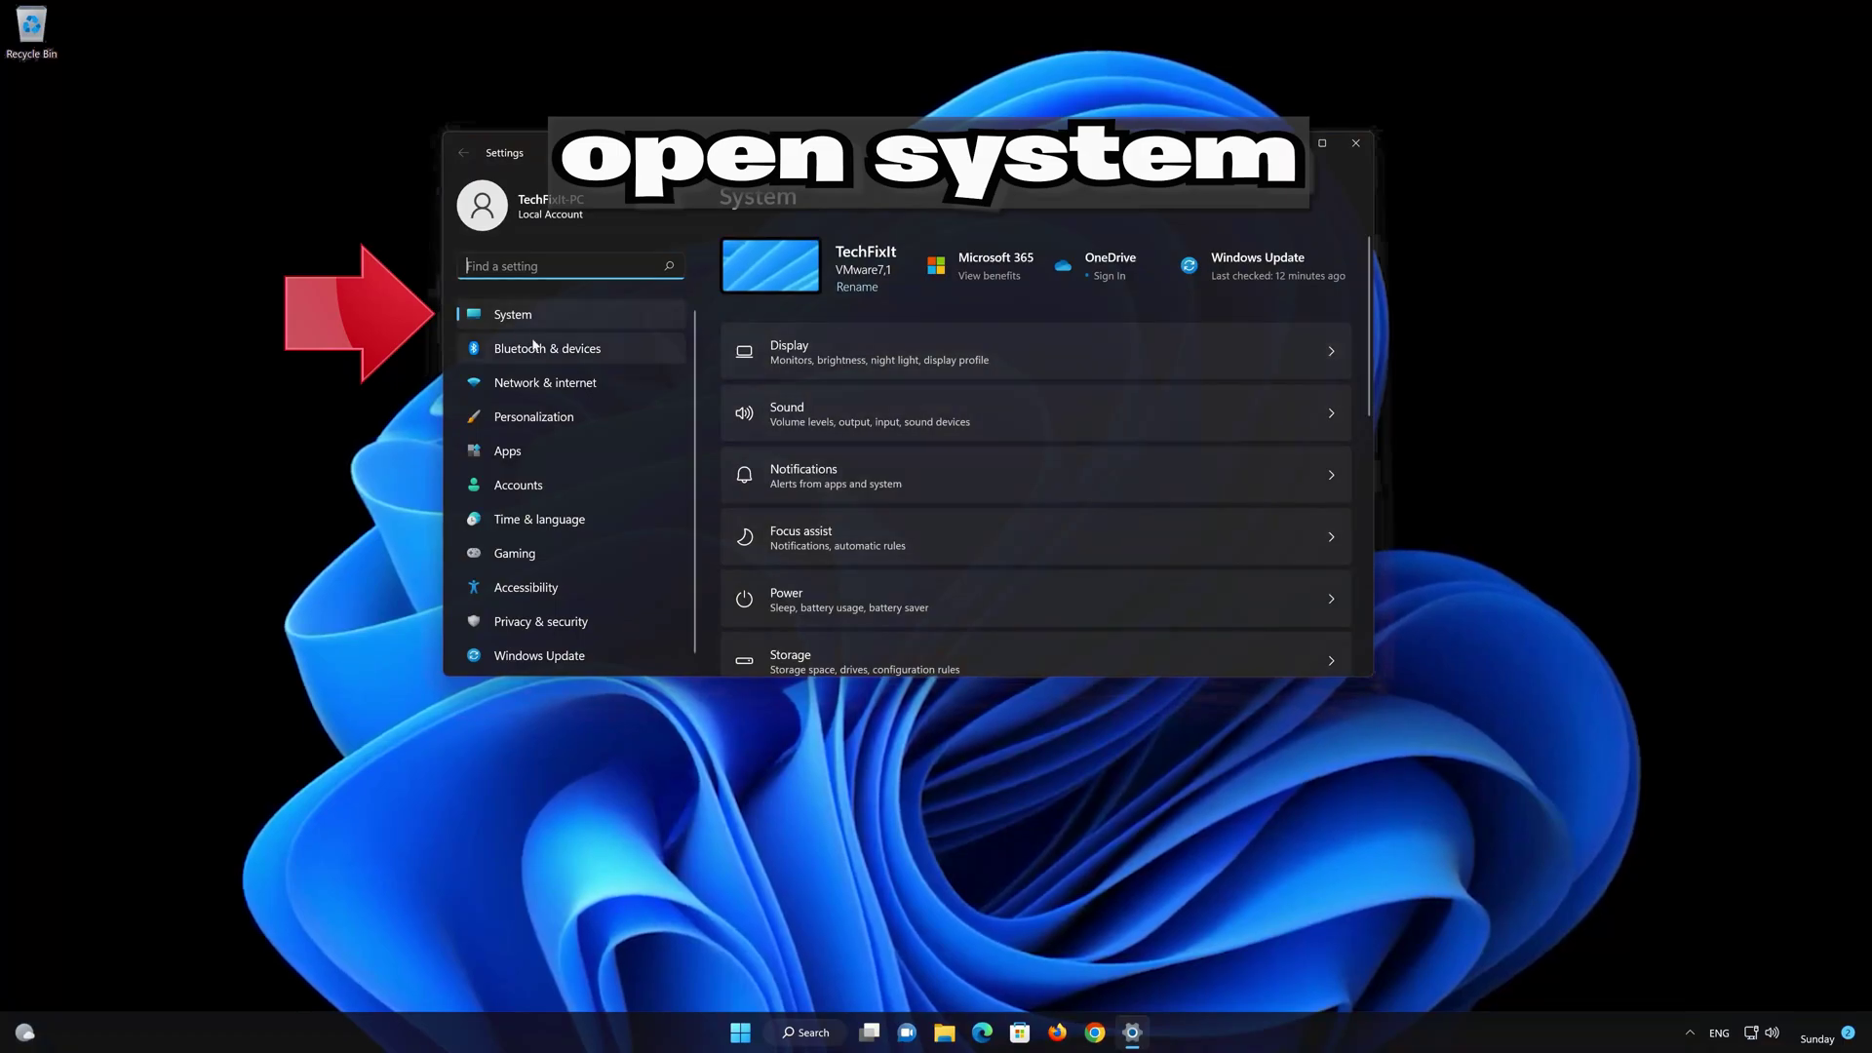
{"action": "scroll", "coordinate": [858, 413], "scroll_direction": "down", "scroll_amount": 5}
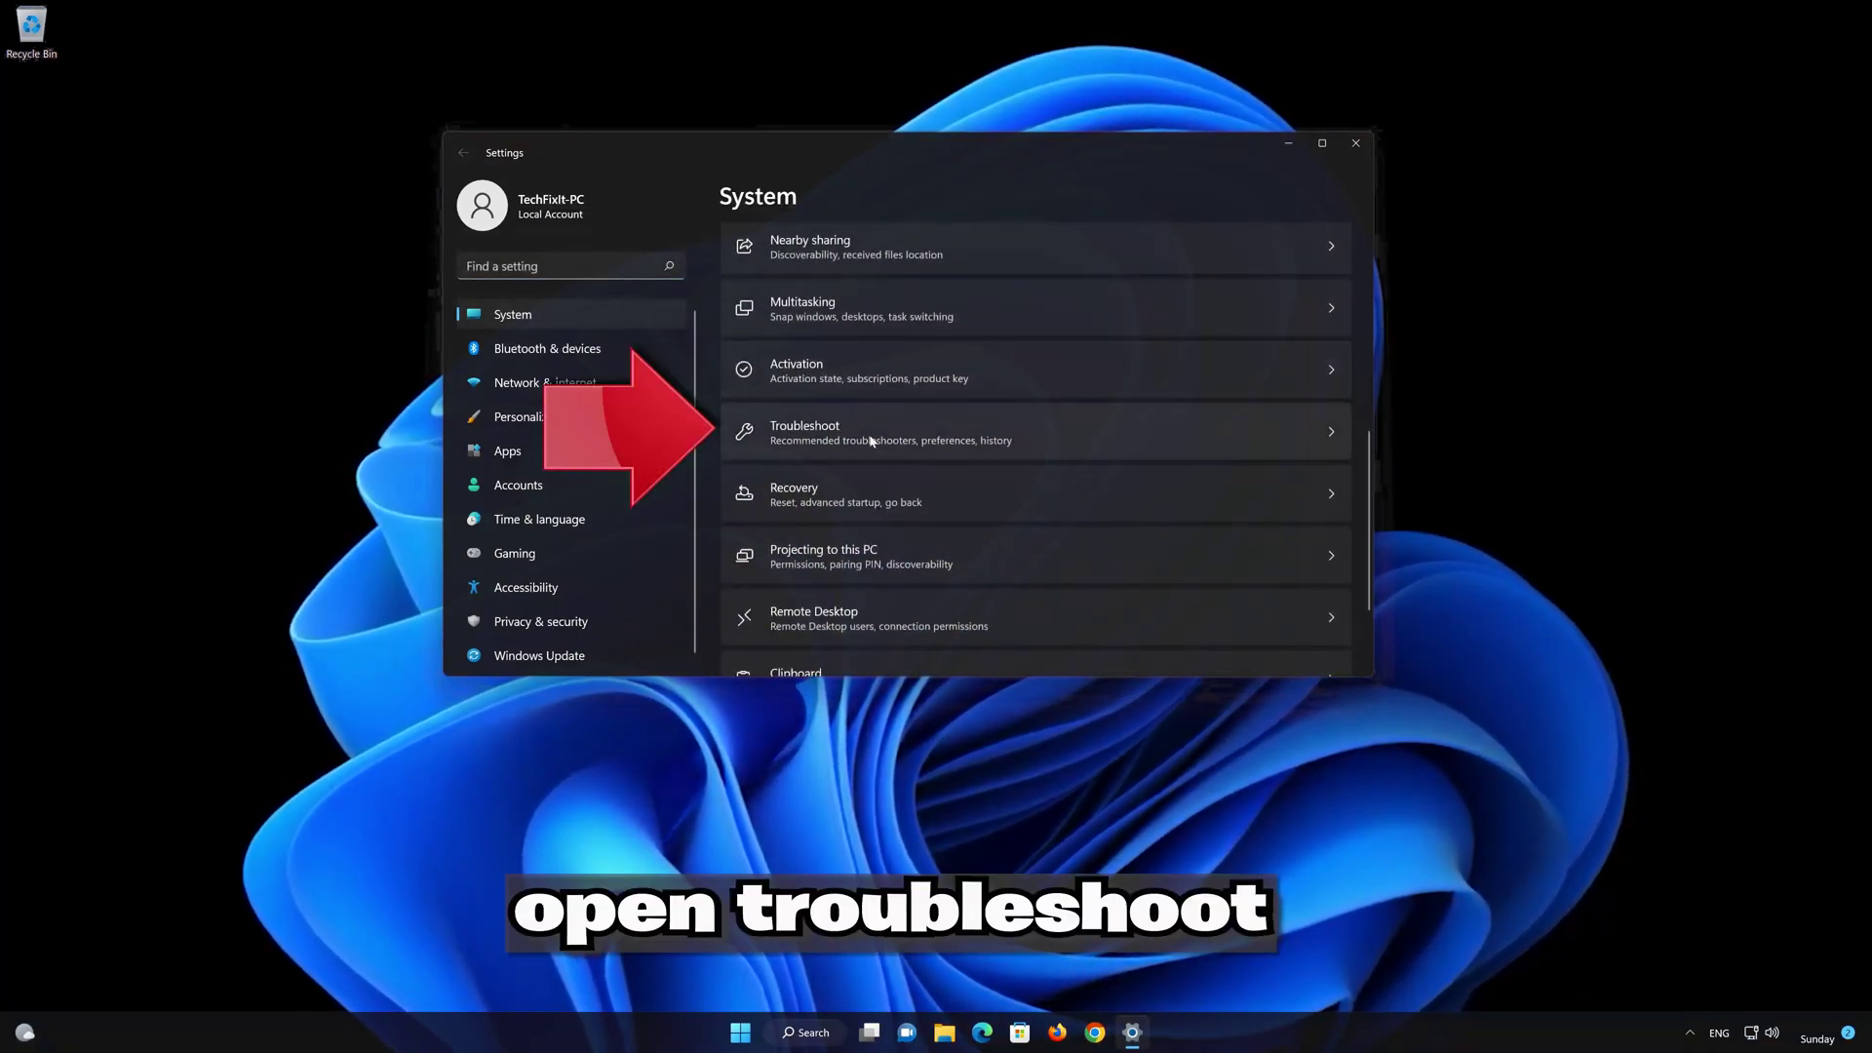
{"action": "left_click", "coordinate": [970, 431]}
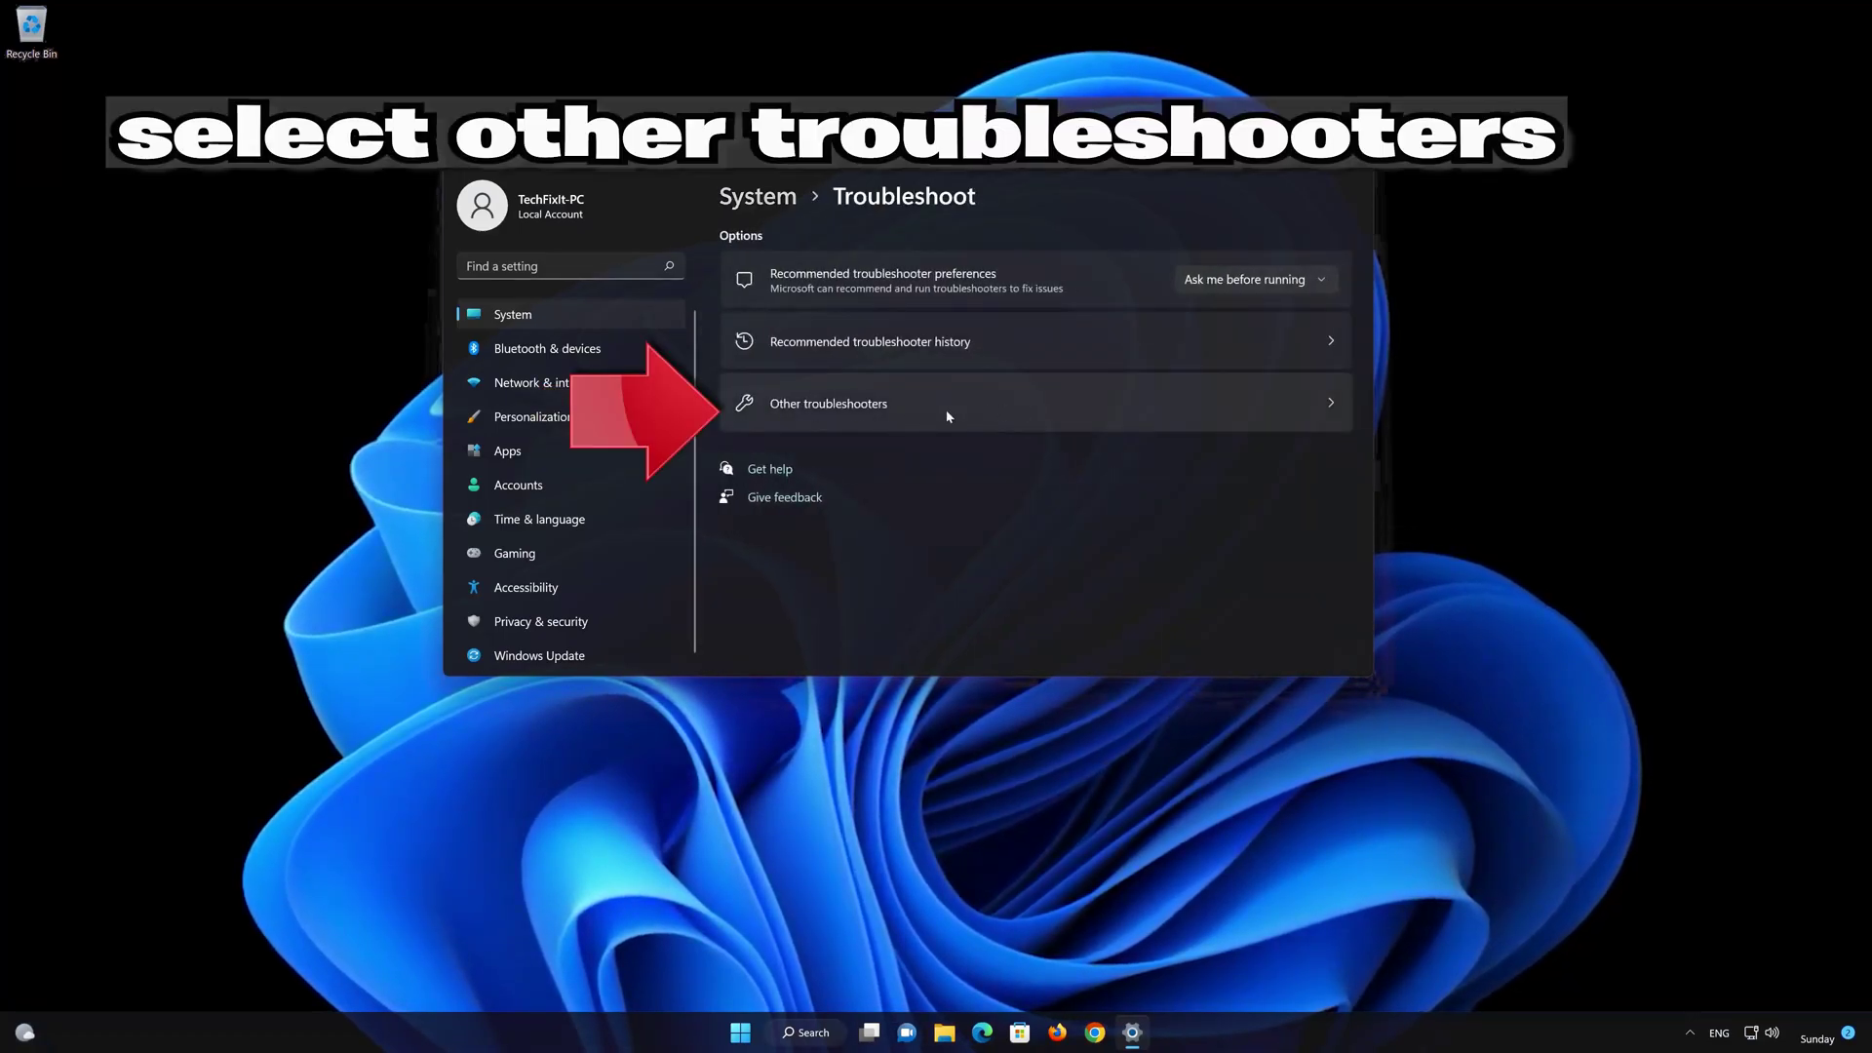
{"action": "left_click", "coordinate": [981, 417]}
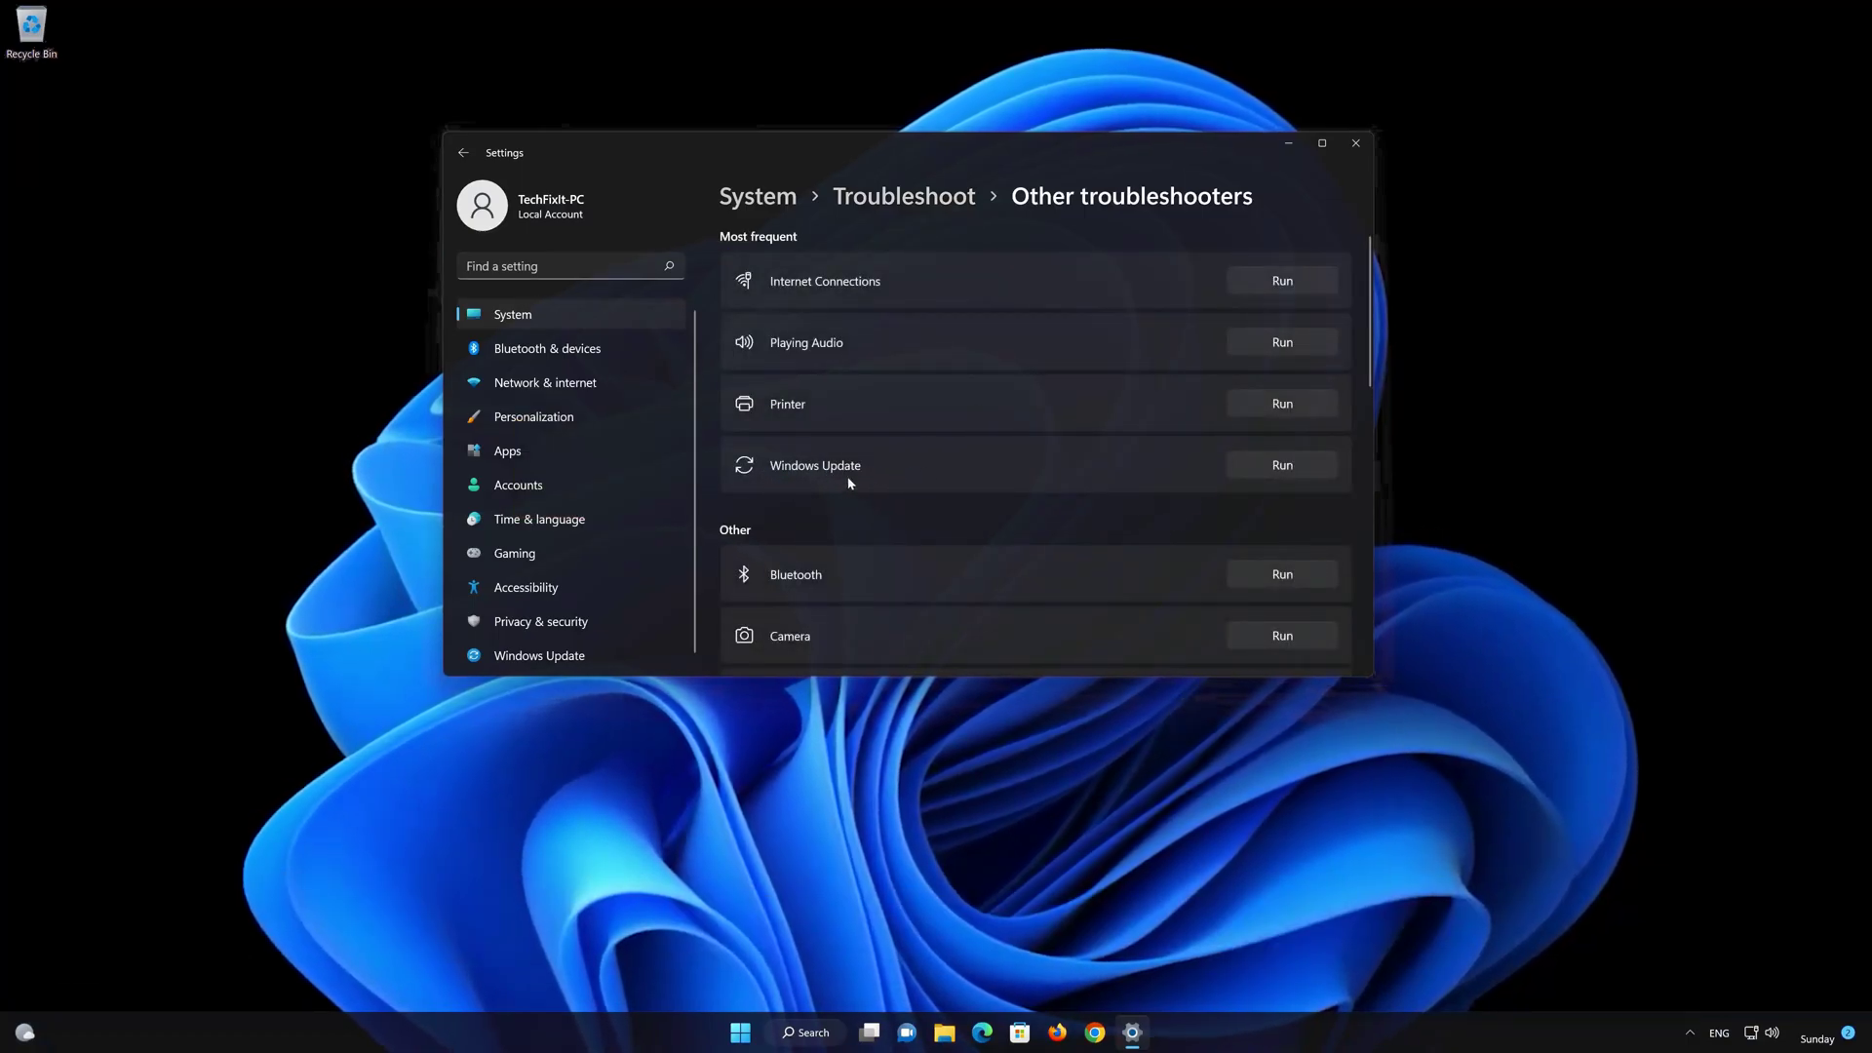
Run the Windows Update troubleshooter from the list of most frequent troubleshooters.
{"action": "left_click", "coordinate": [1285, 466]}
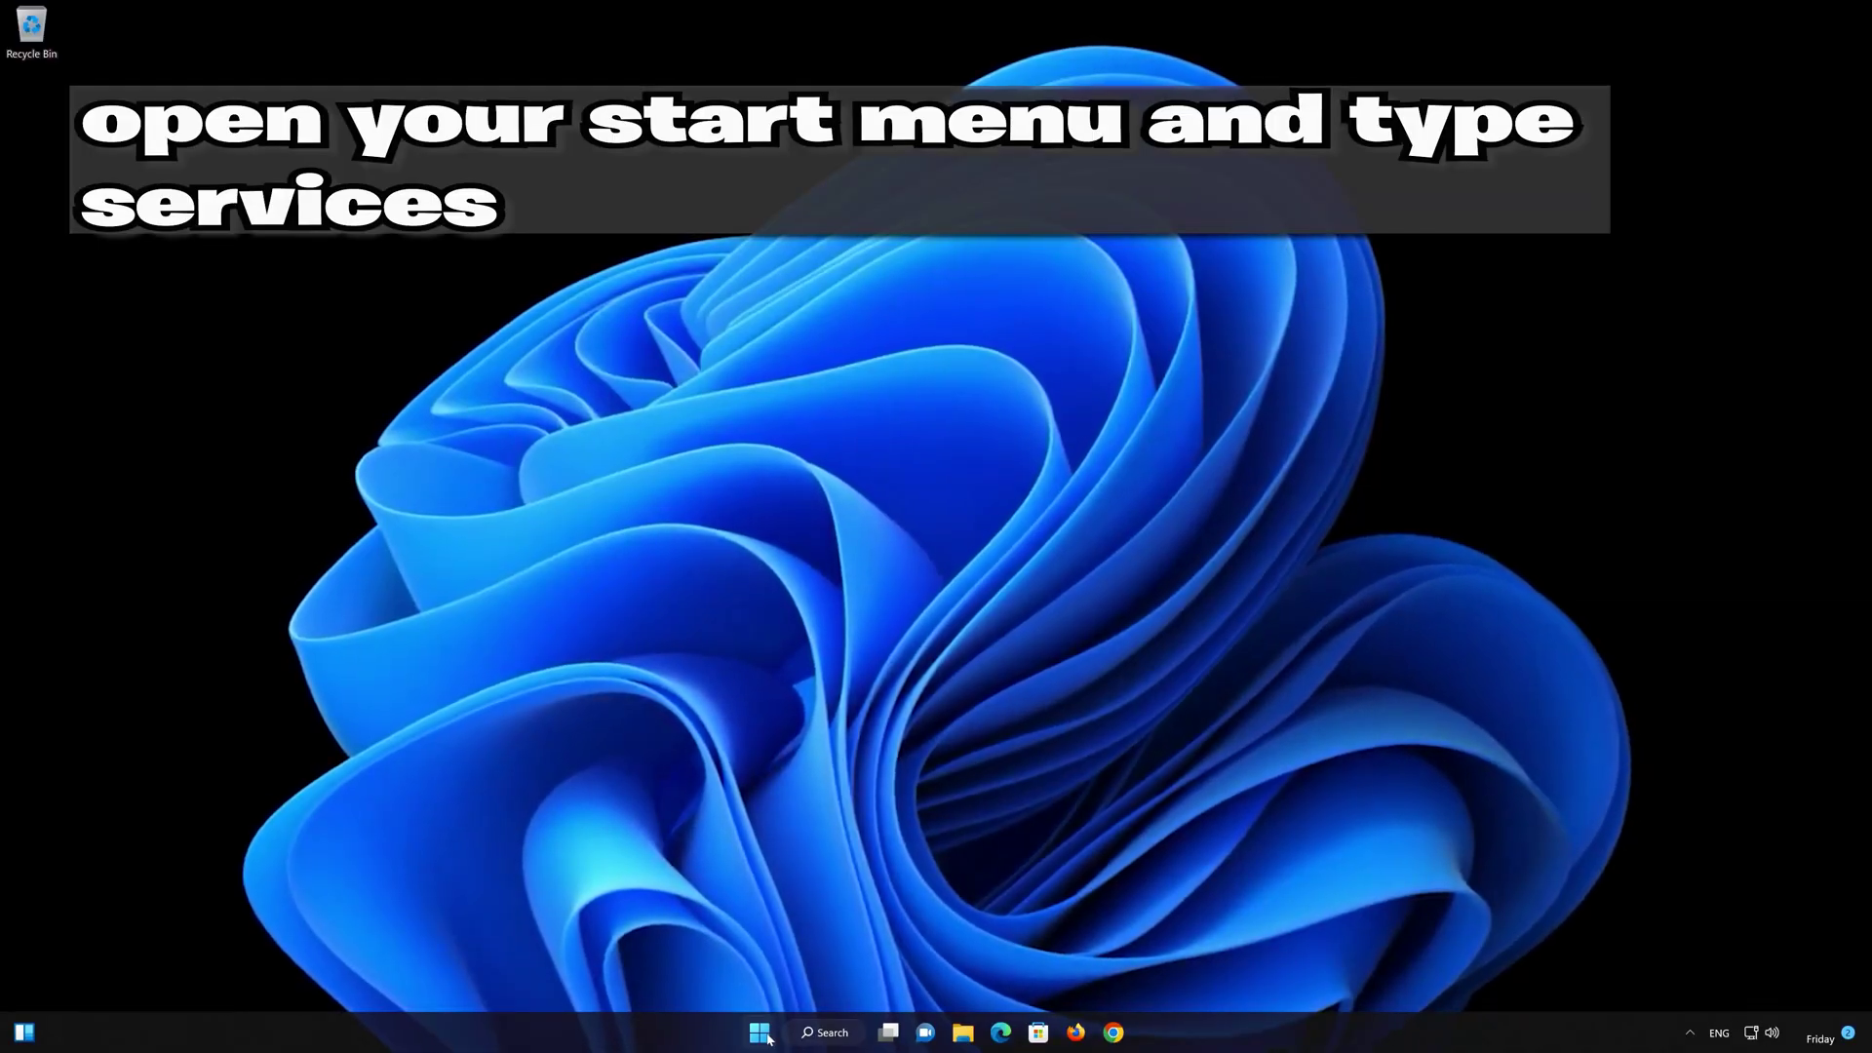
Search for "services" and open the Services app.
{"action": "left_click", "coordinate": [761, 1036]}
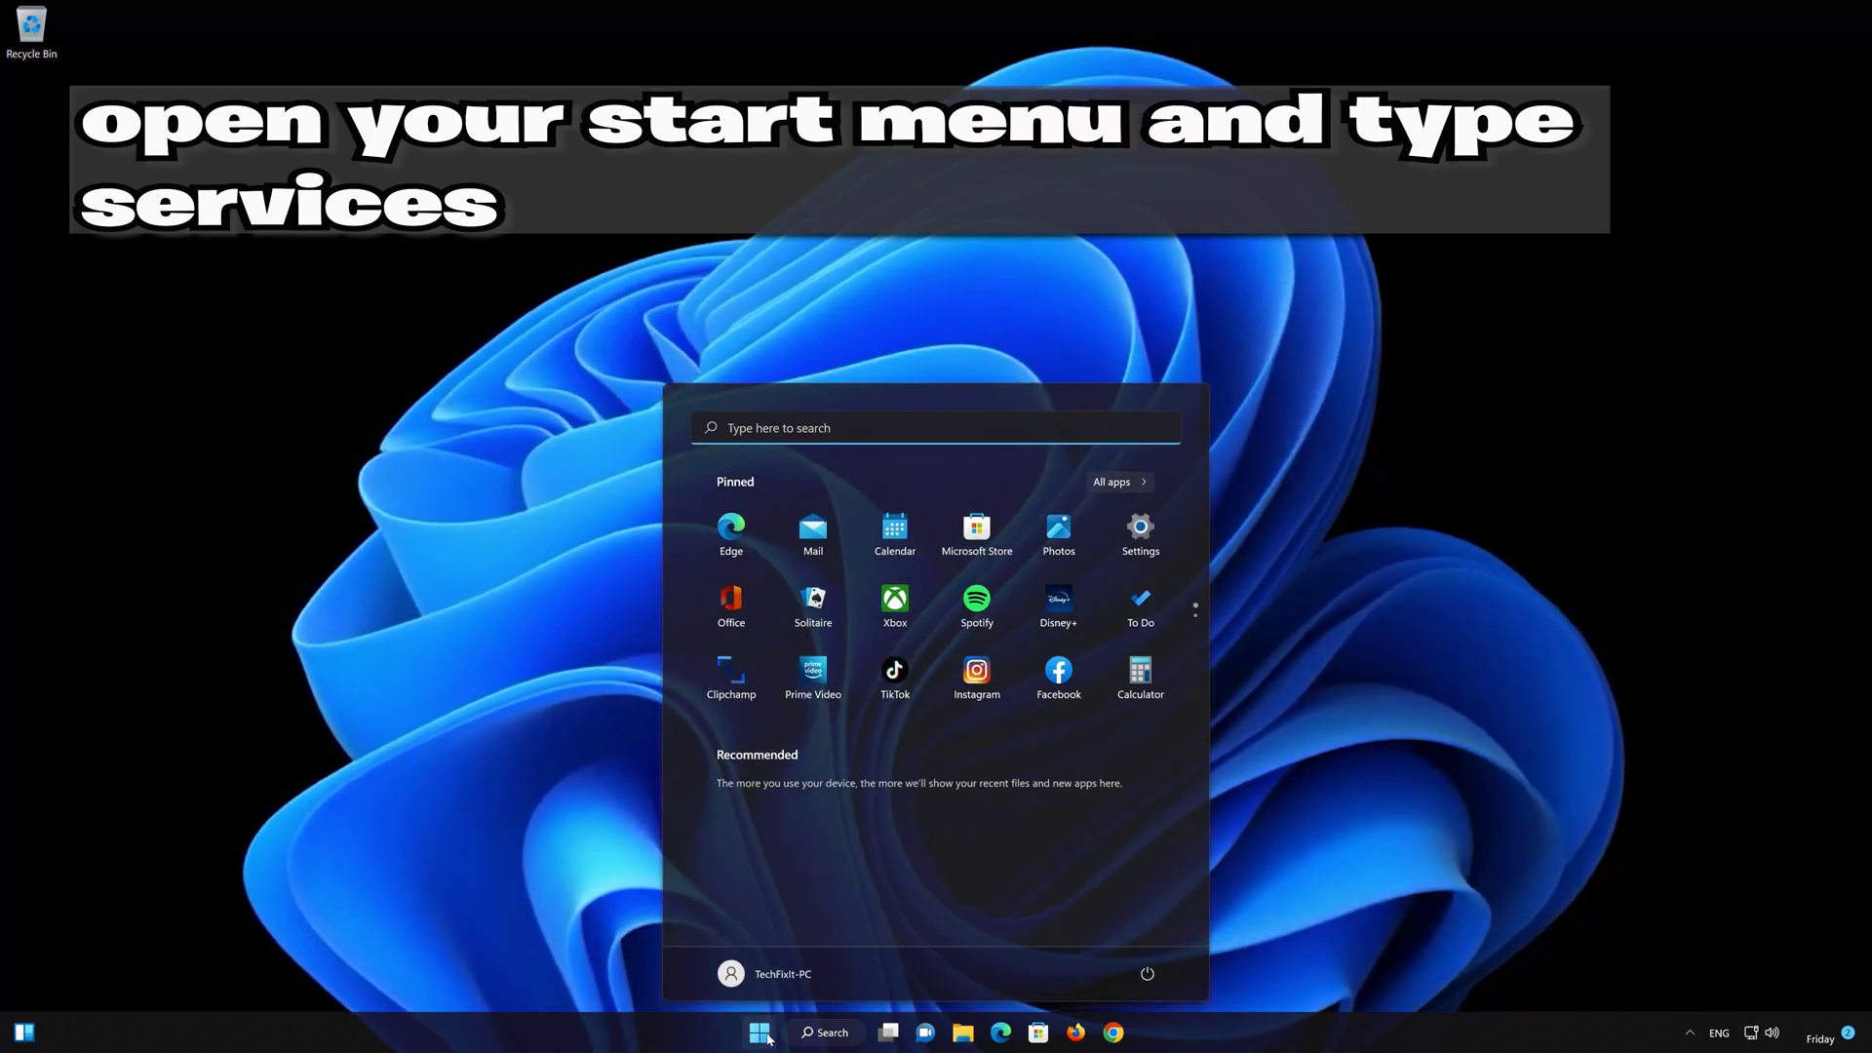
{"action": "type", "text": "services"}
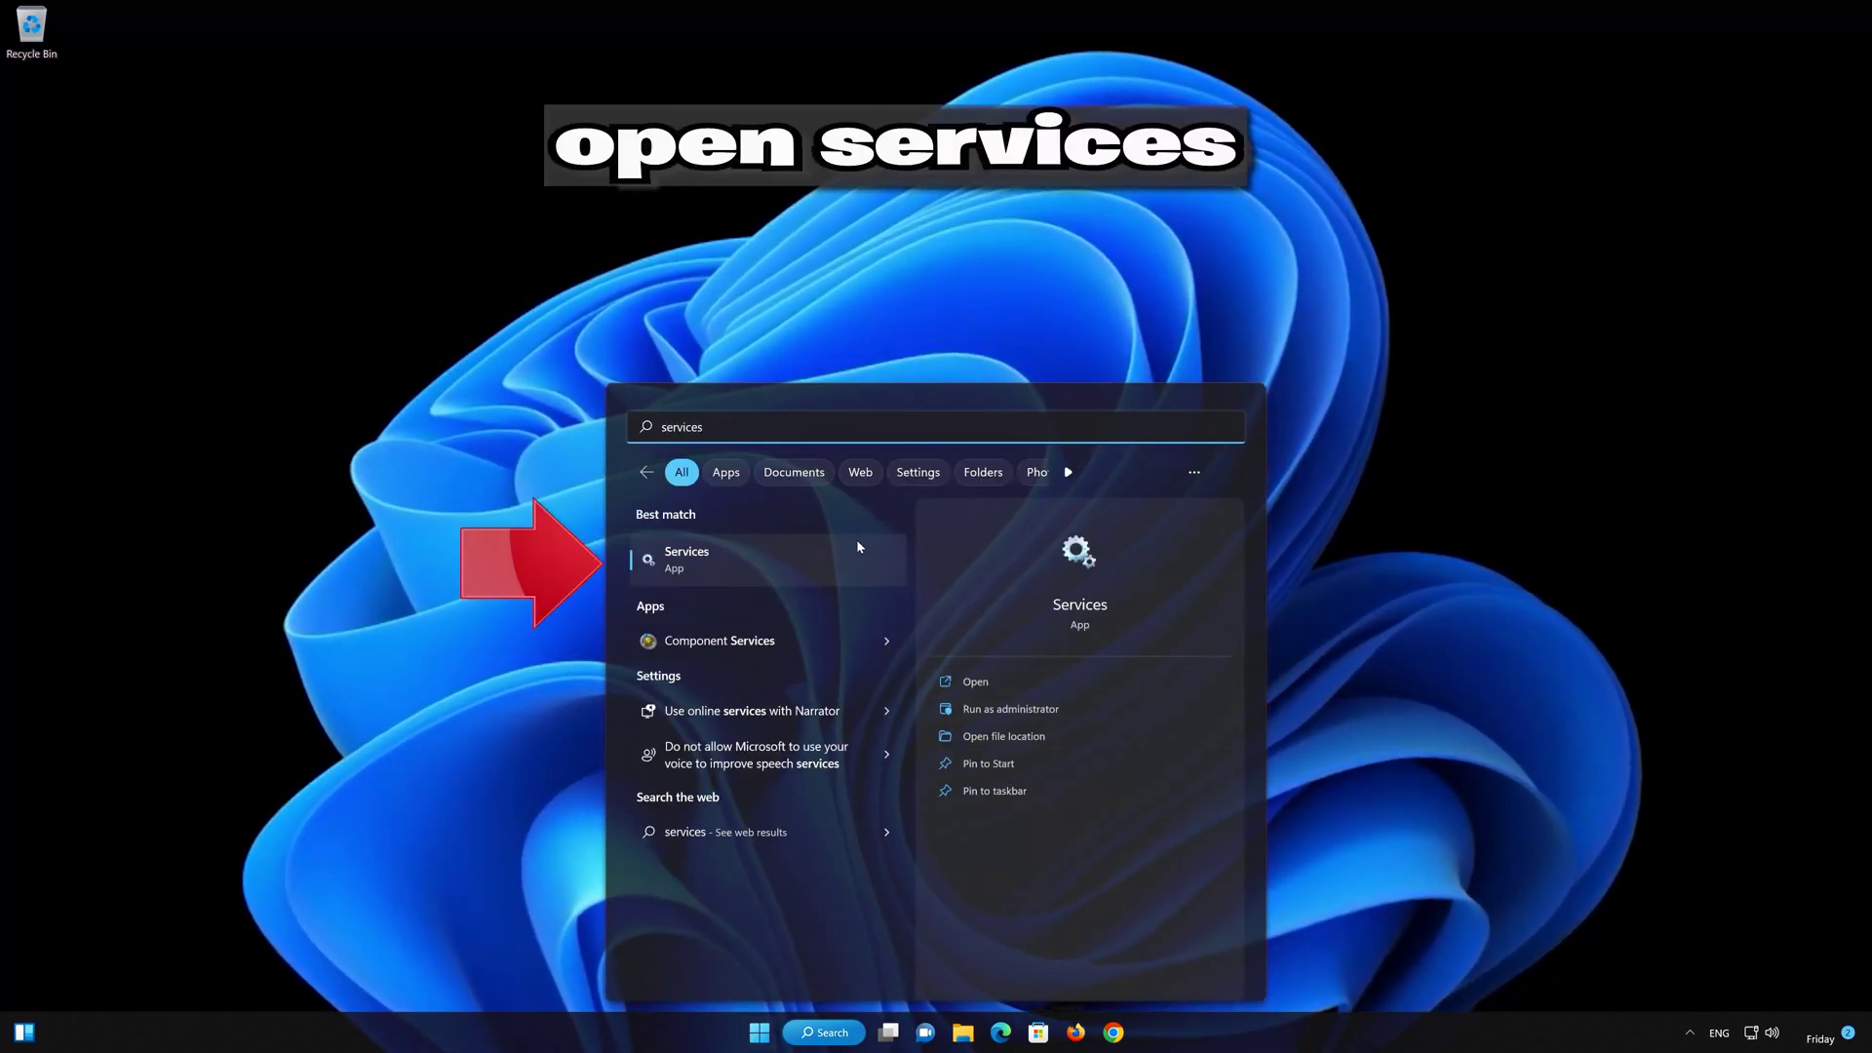
{"action": "left_click", "coordinate": [797, 580]}
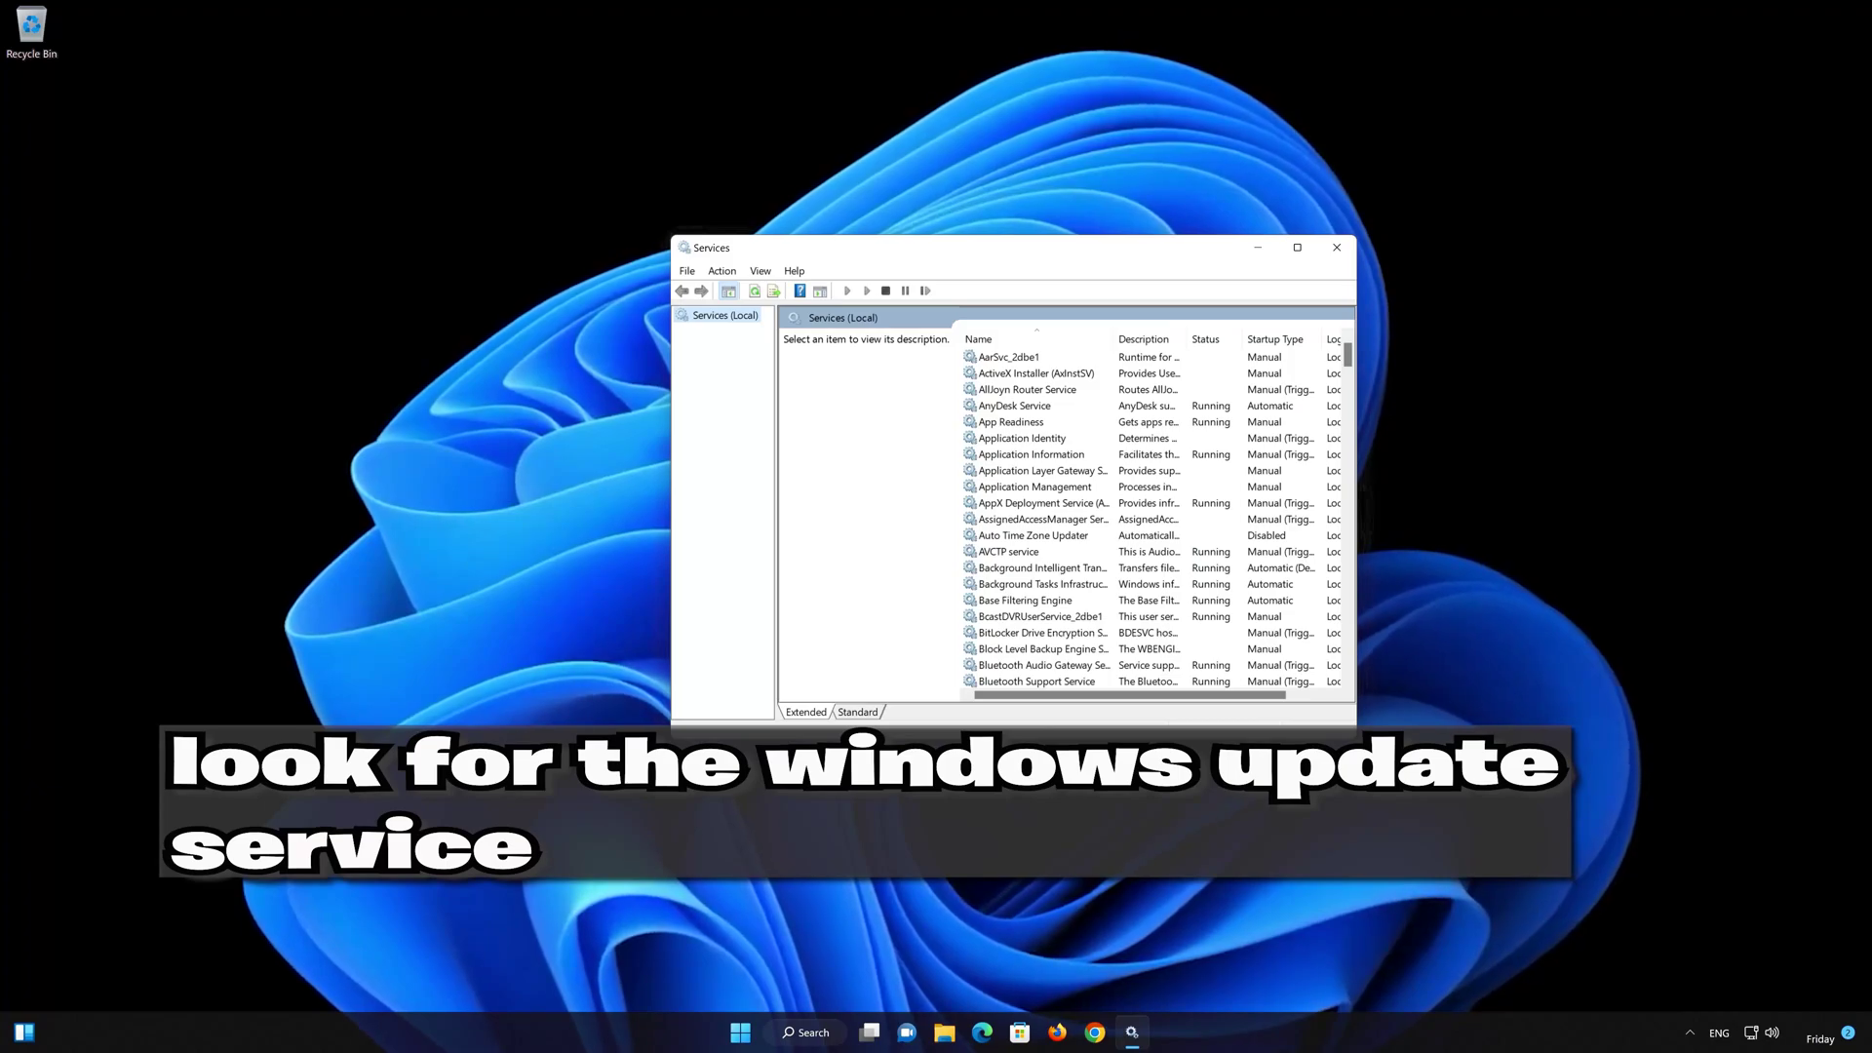
Set the Windows Update service's startup type to Automatic in its properties and apply the change.
{"action": "left_click", "coordinate": [1012, 554]}
{"action": "scroll", "coordinate": [1013, 557], "scroll_direction": "down", "scroll_amount": 20}
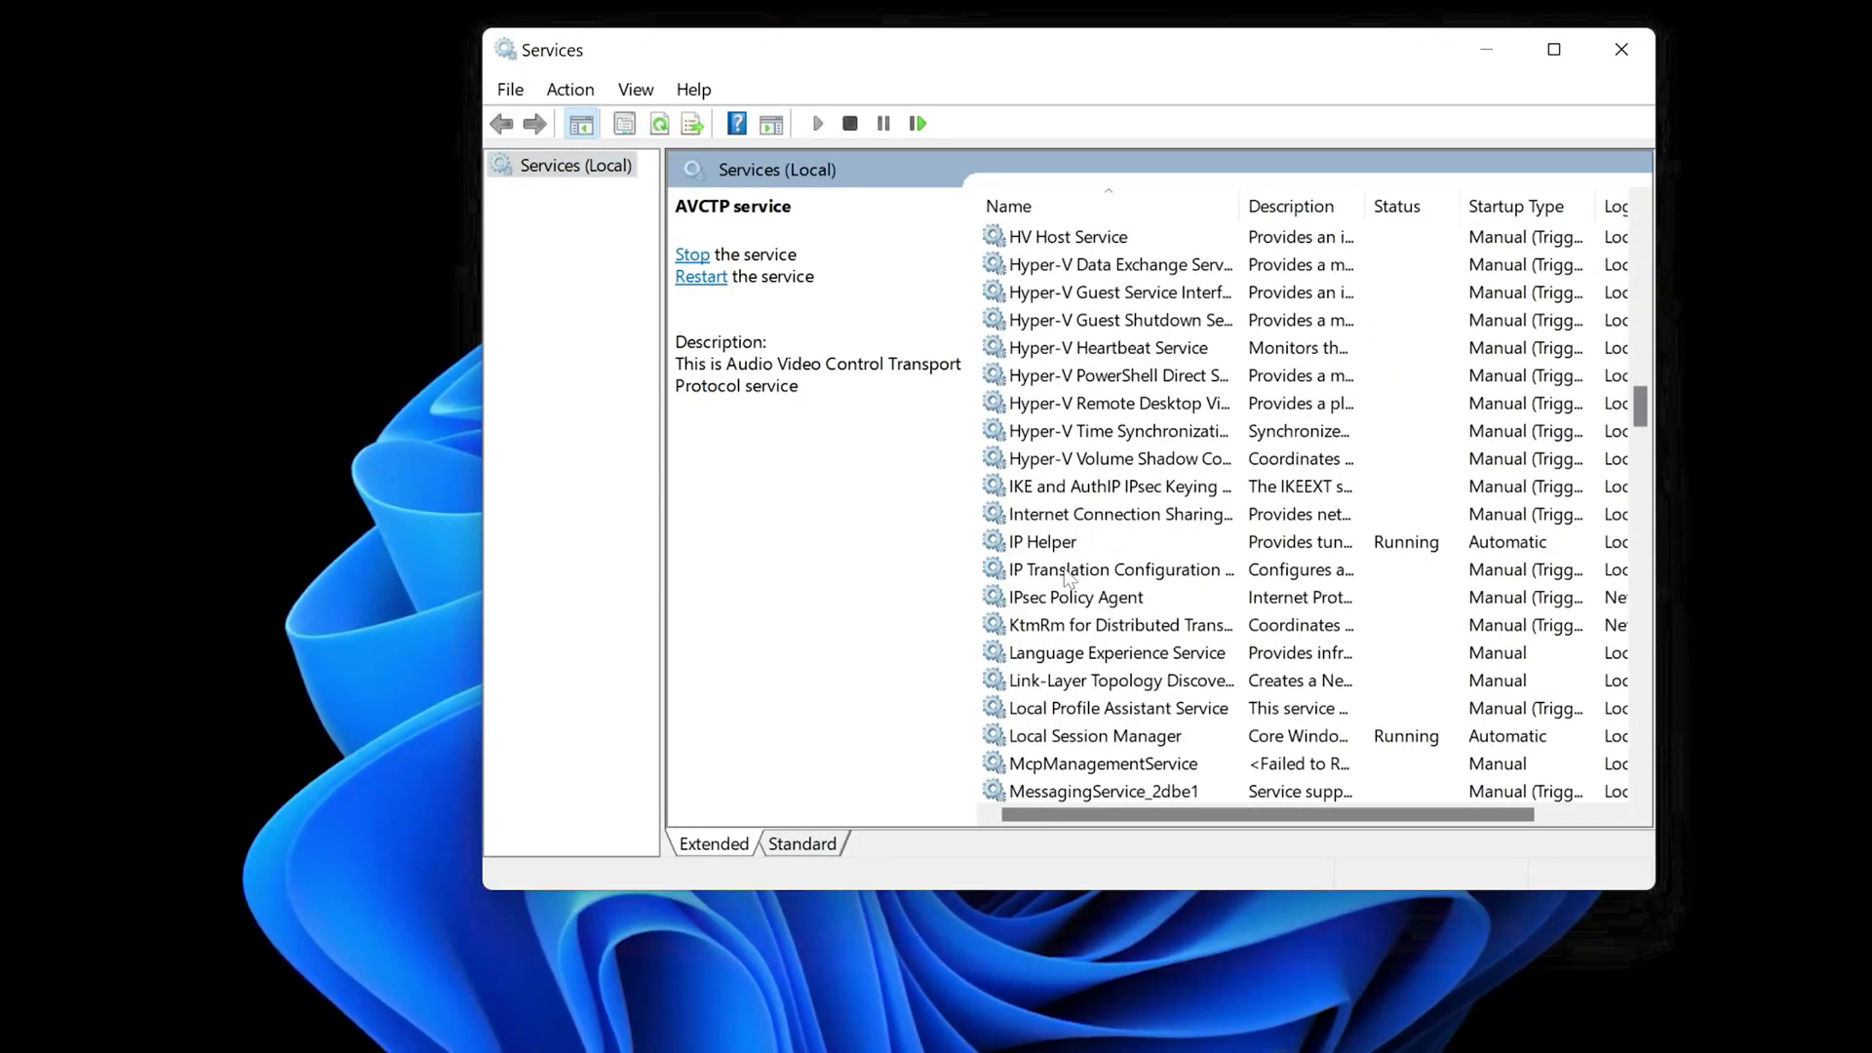
{"action": "scroll", "coordinate": [1068, 577], "scroll_direction": "down", "scroll_amount": 20}
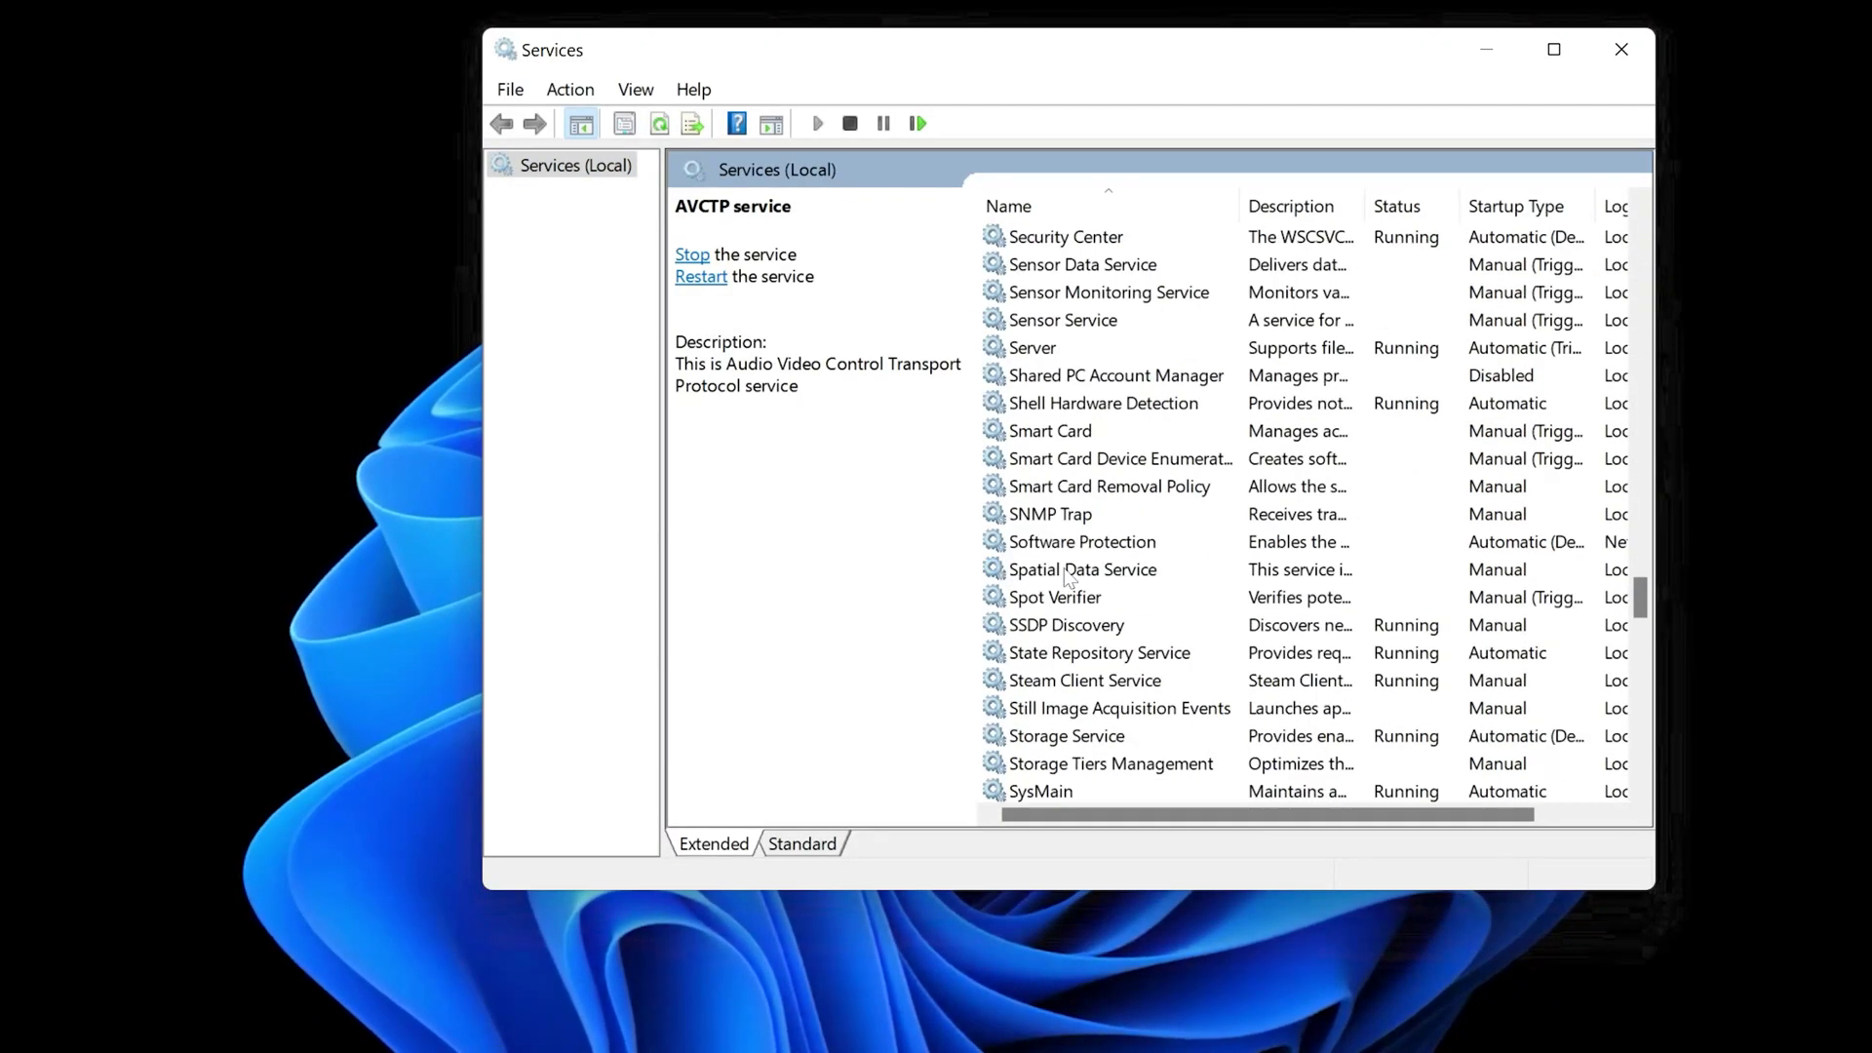
{"action": "scroll", "coordinate": [1068, 578], "scroll_direction": "down", "scroll_amount": 15}
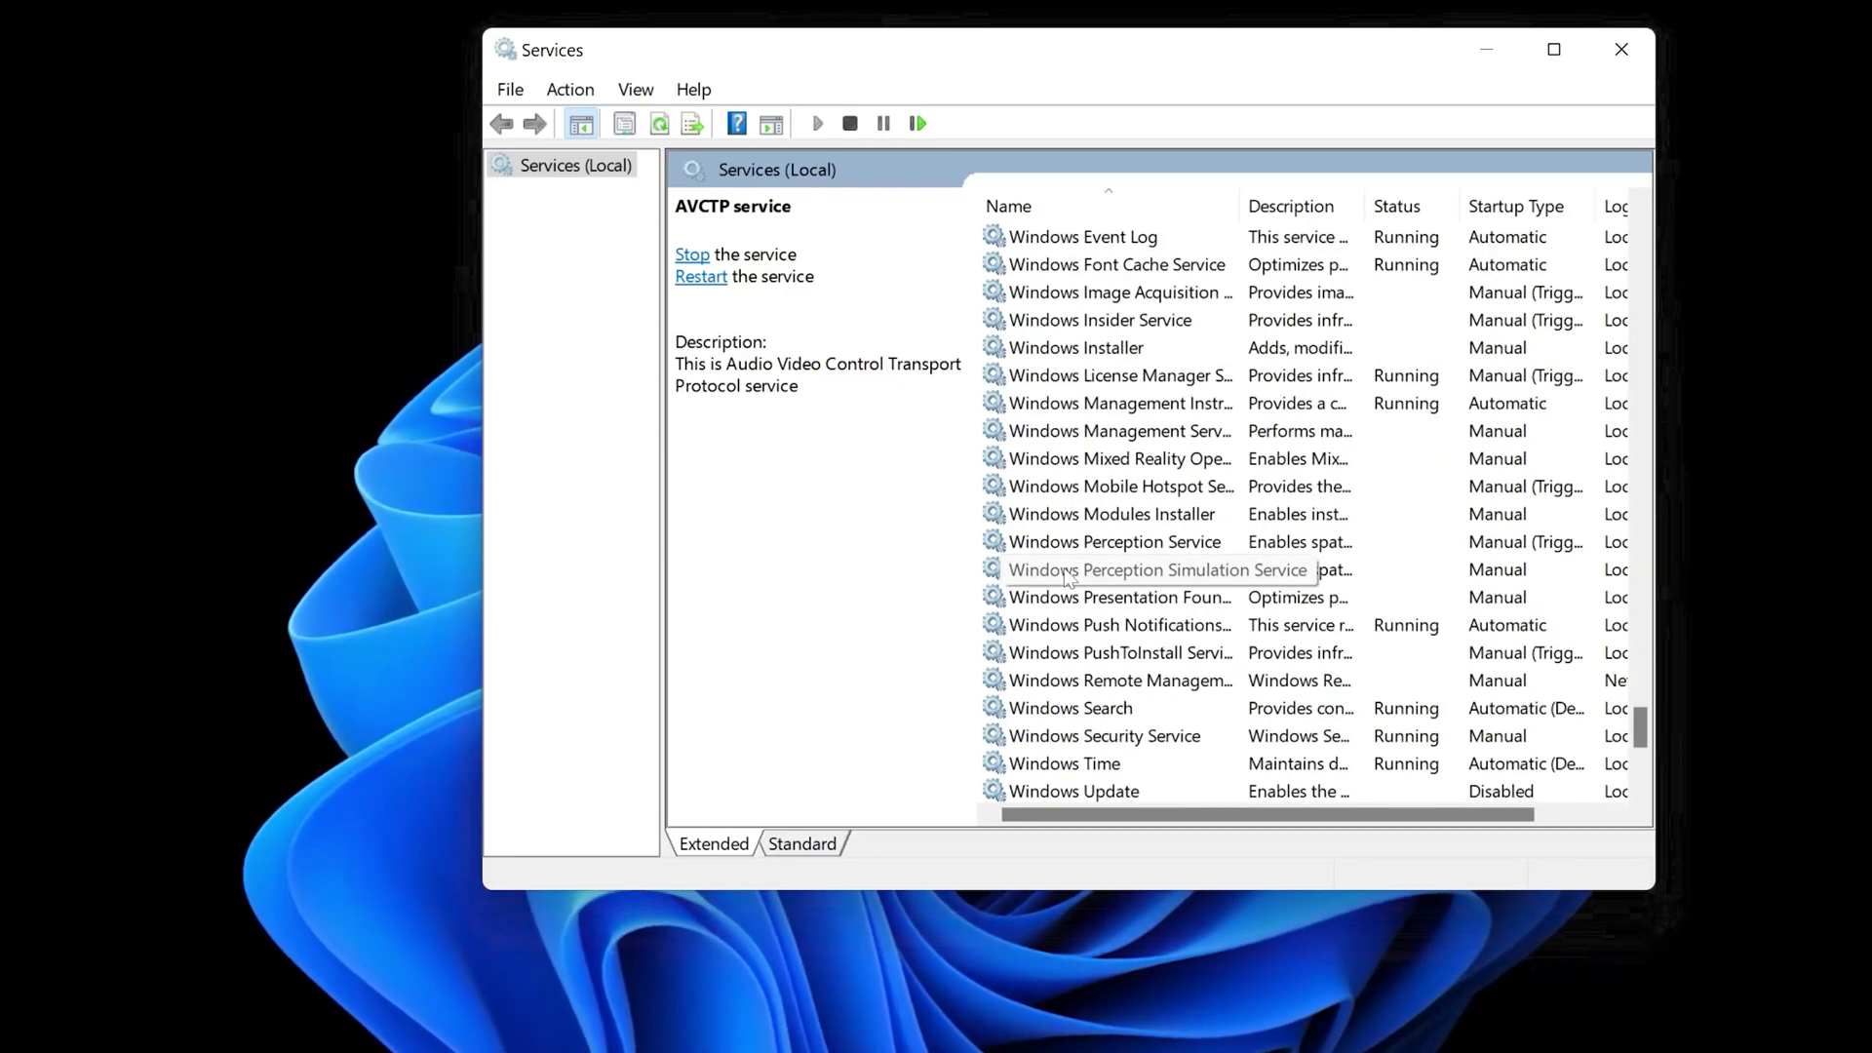
{"action": "left_click", "coordinate": [998, 709]}
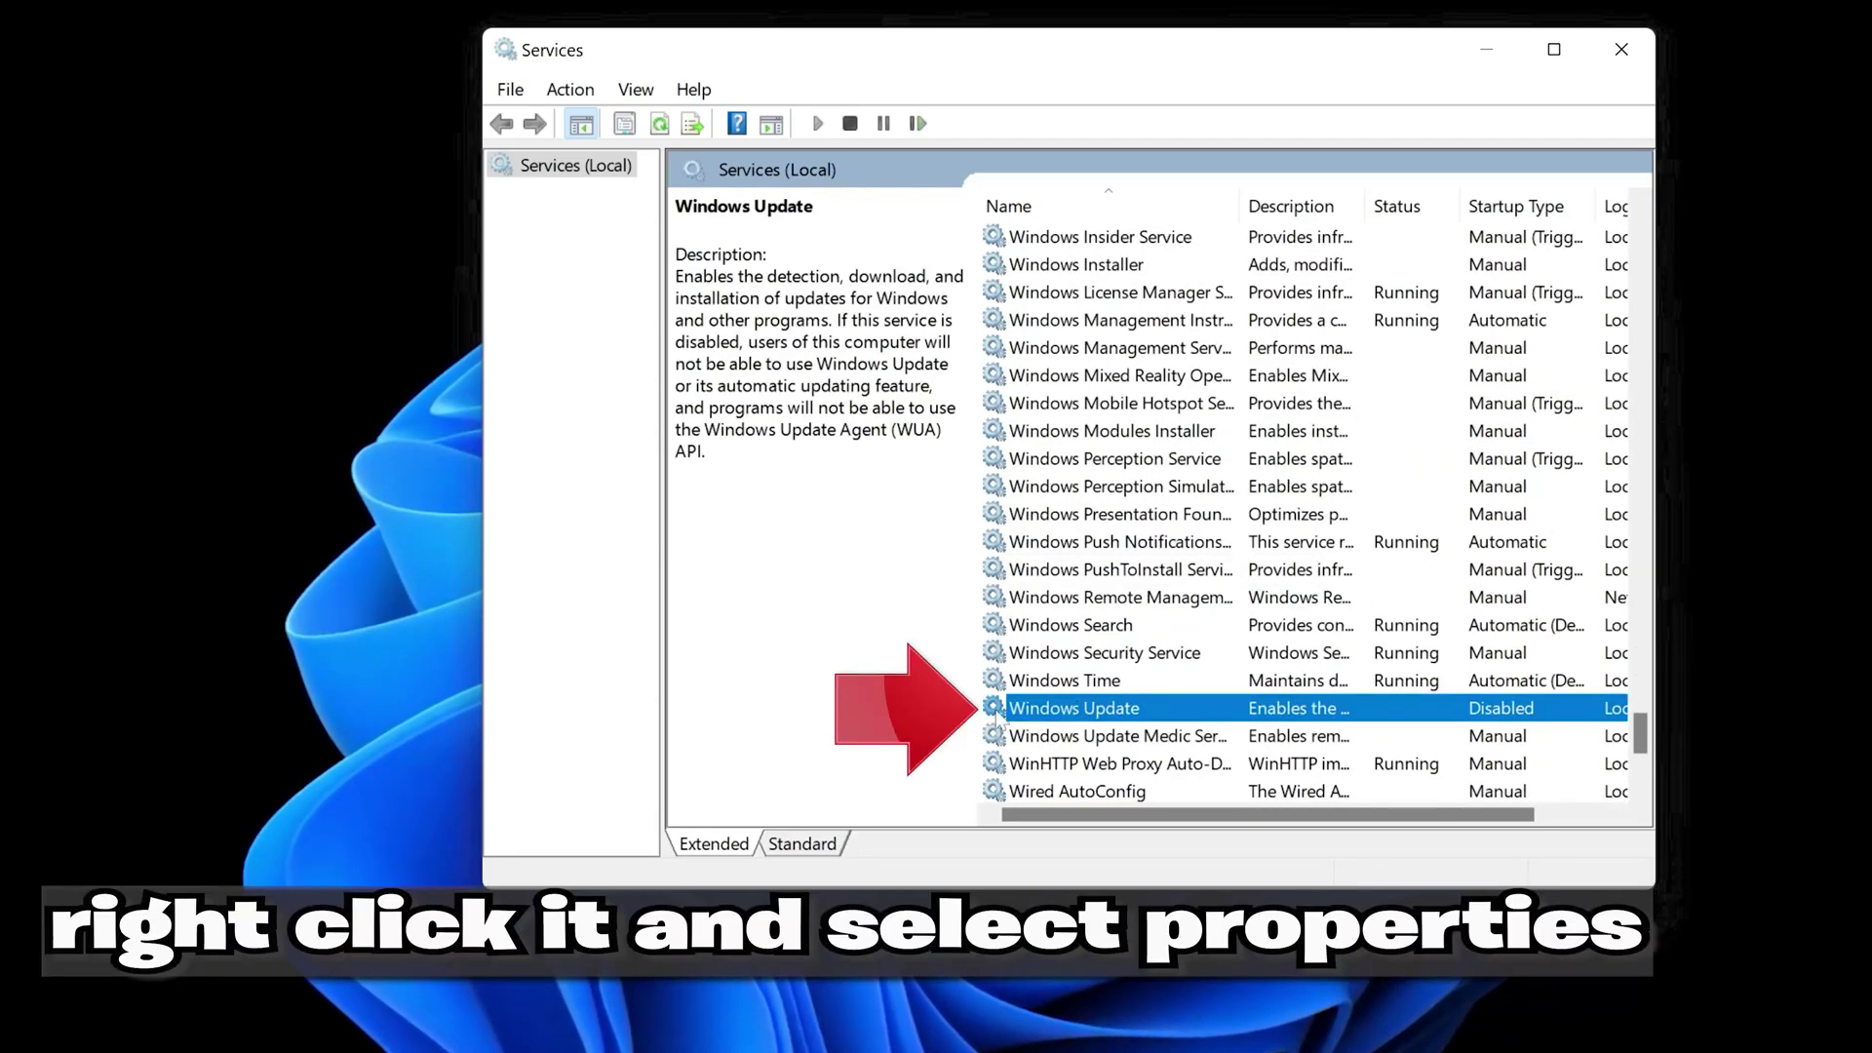
{"action": "right_click", "coordinate": [1142, 712]}
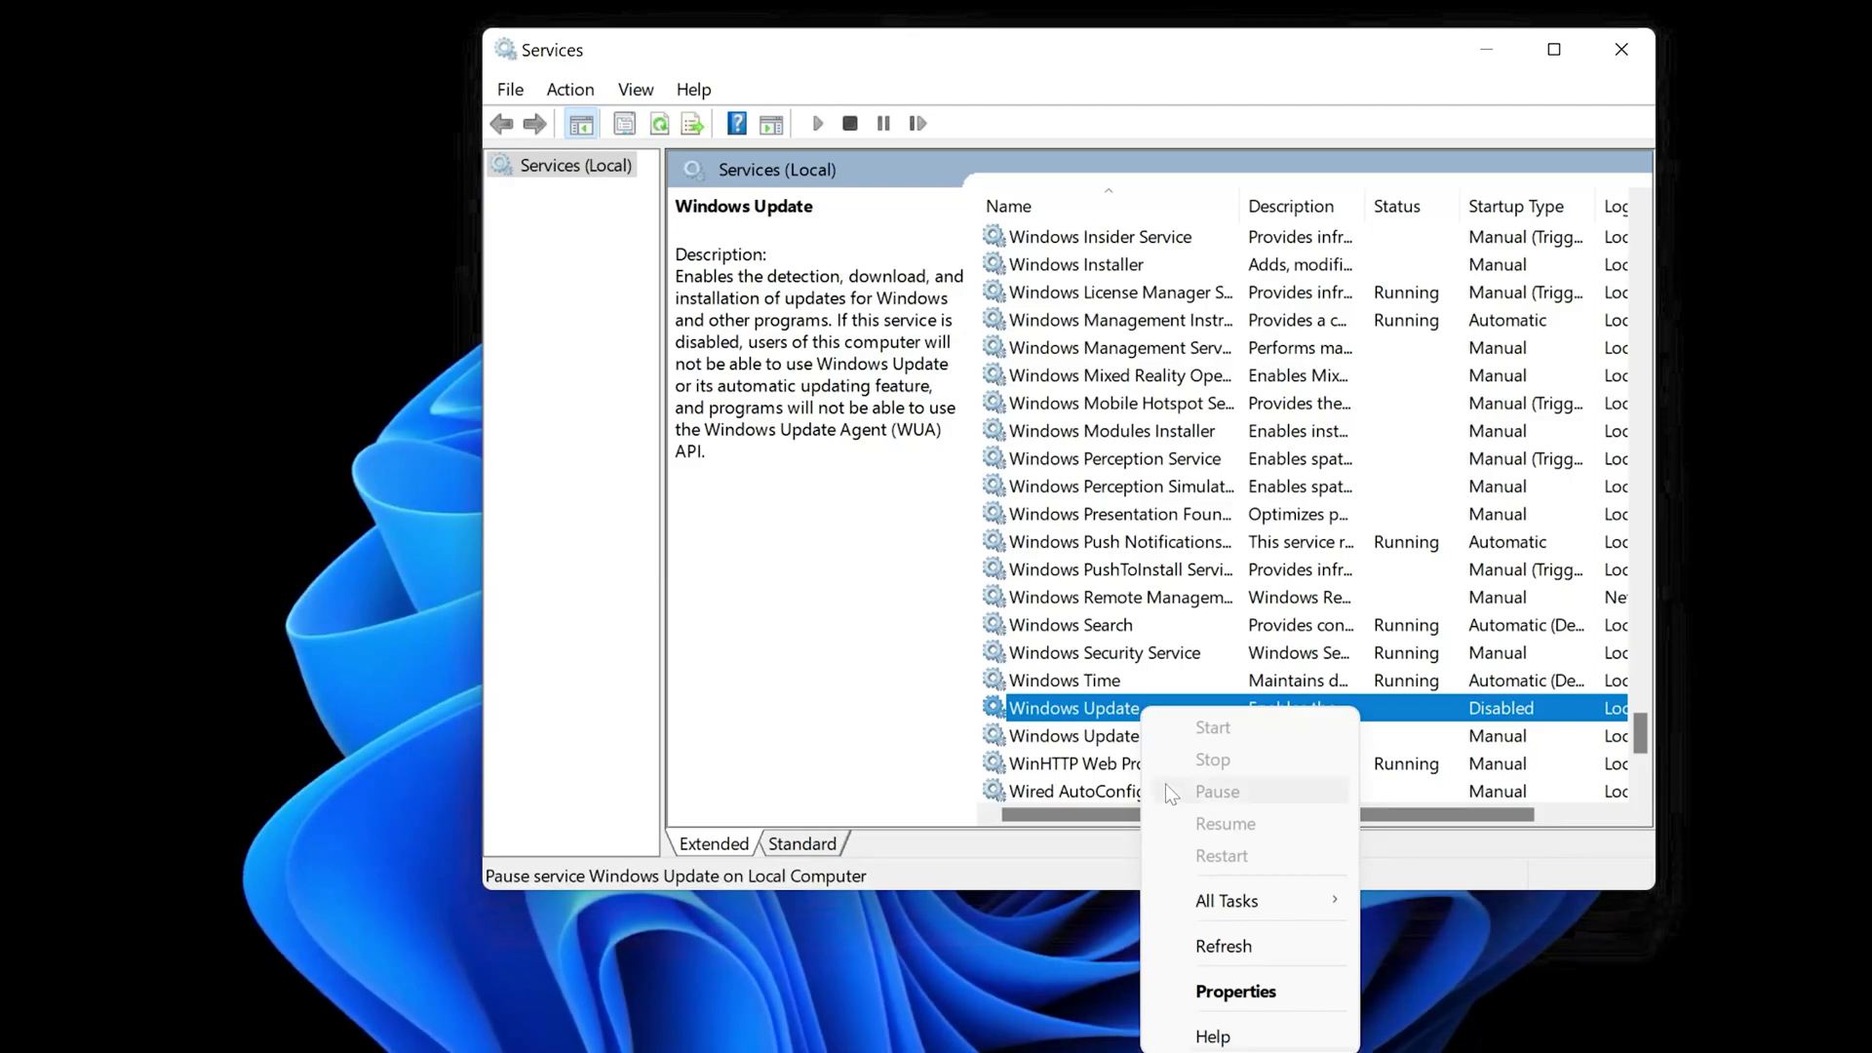
{"action": "left_click", "coordinate": [1283, 994]}
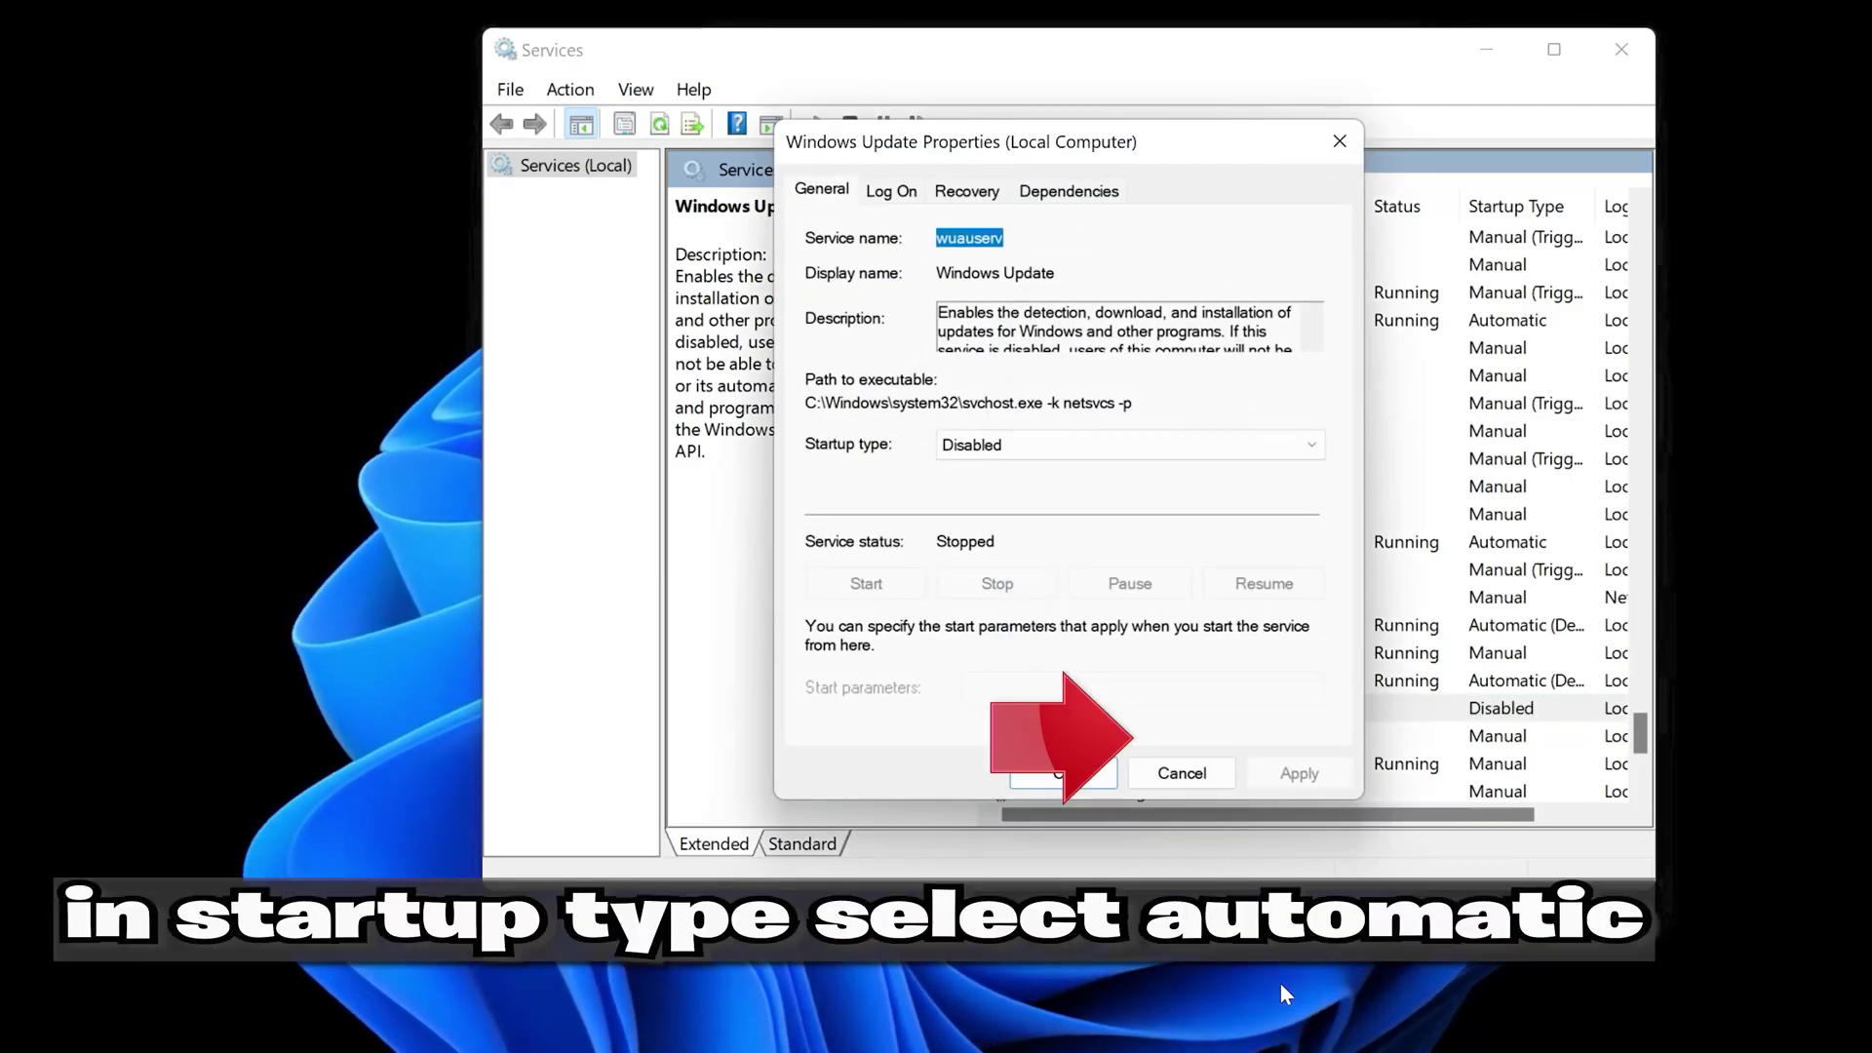
{"action": "left_click", "coordinate": [1046, 446]}
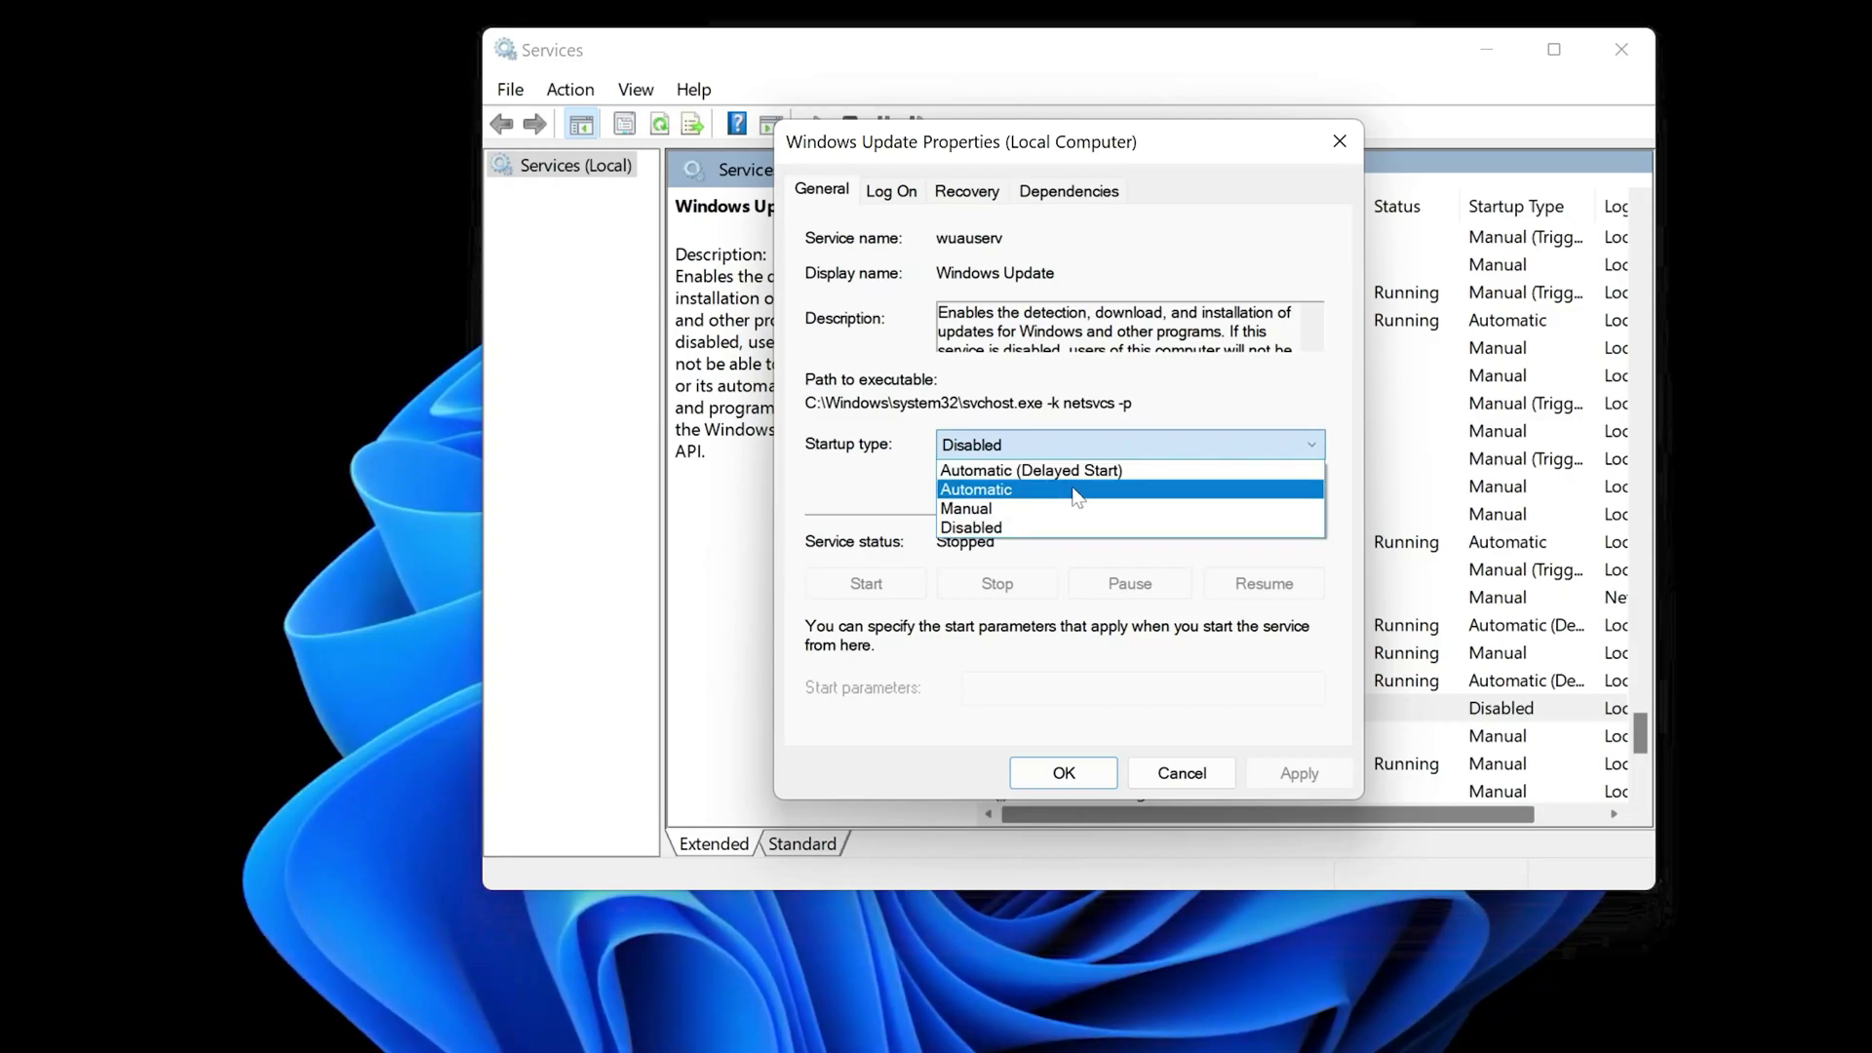
{"action": "left_click", "coordinate": [1076, 489]}
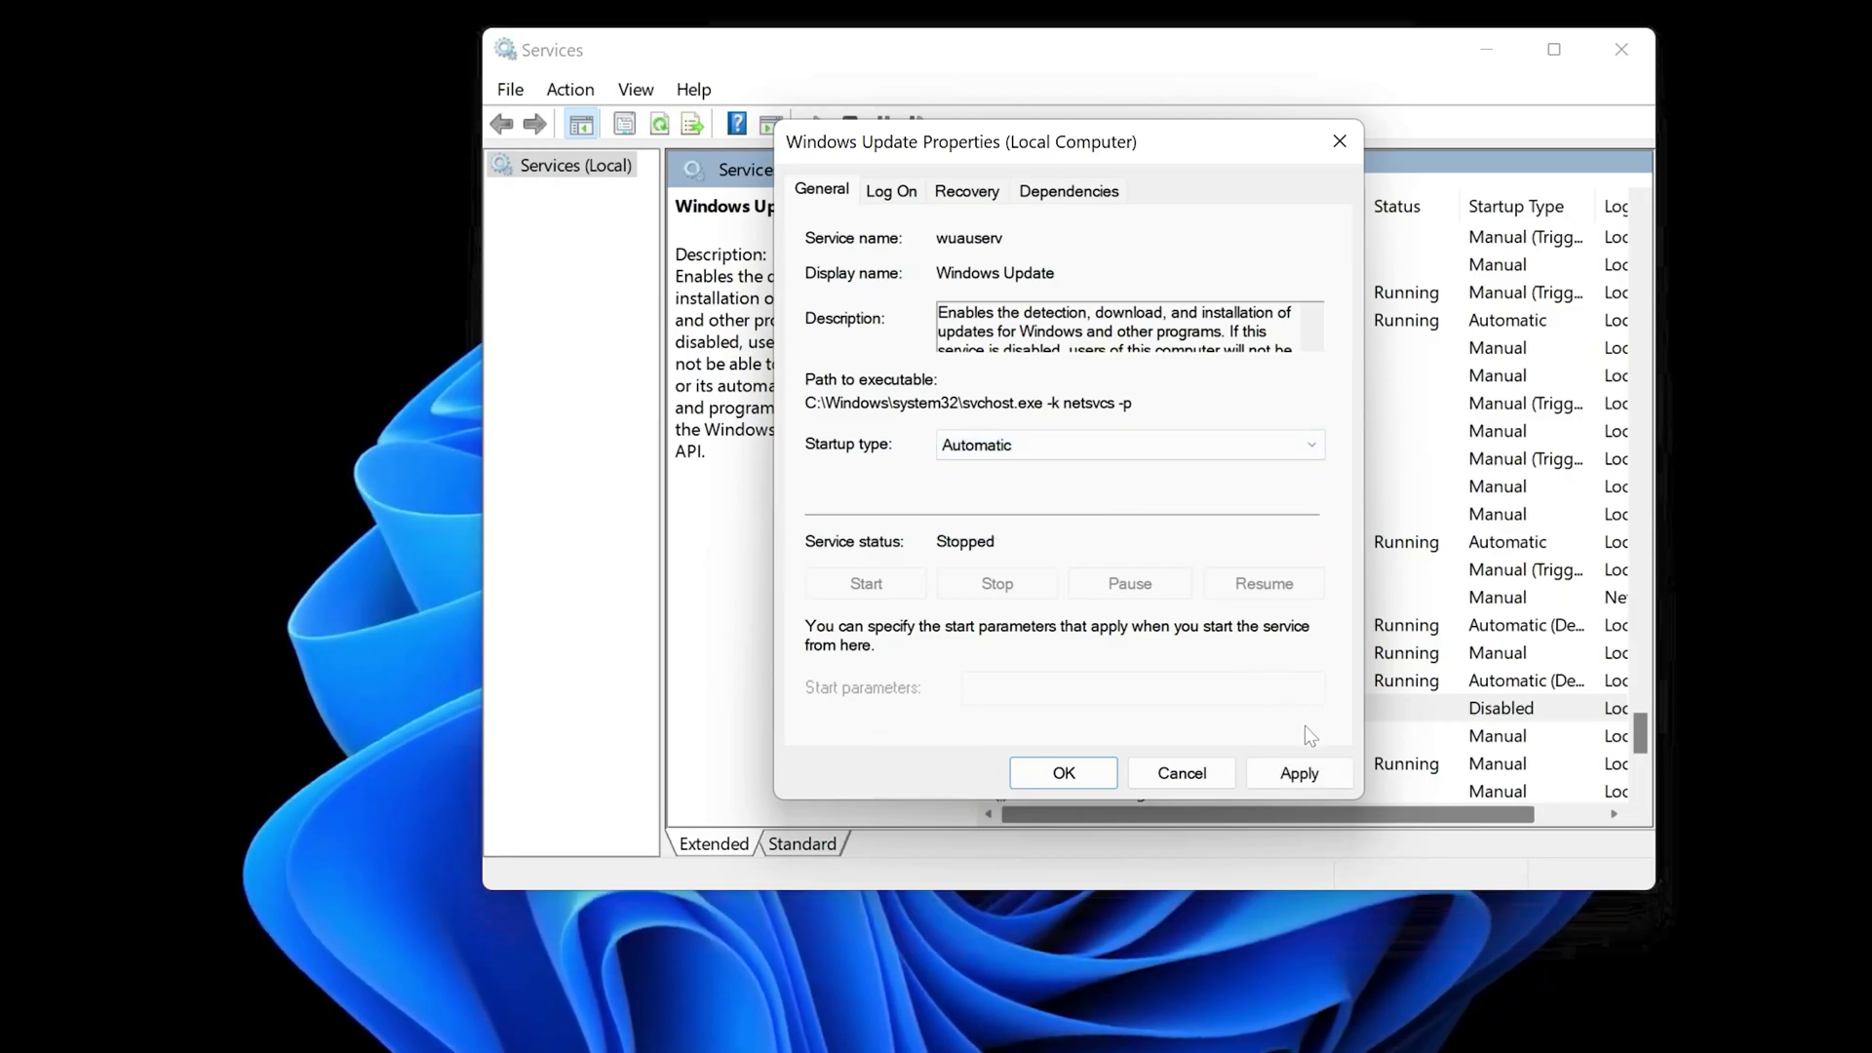
{"action": "left_click", "coordinate": [1290, 775]}
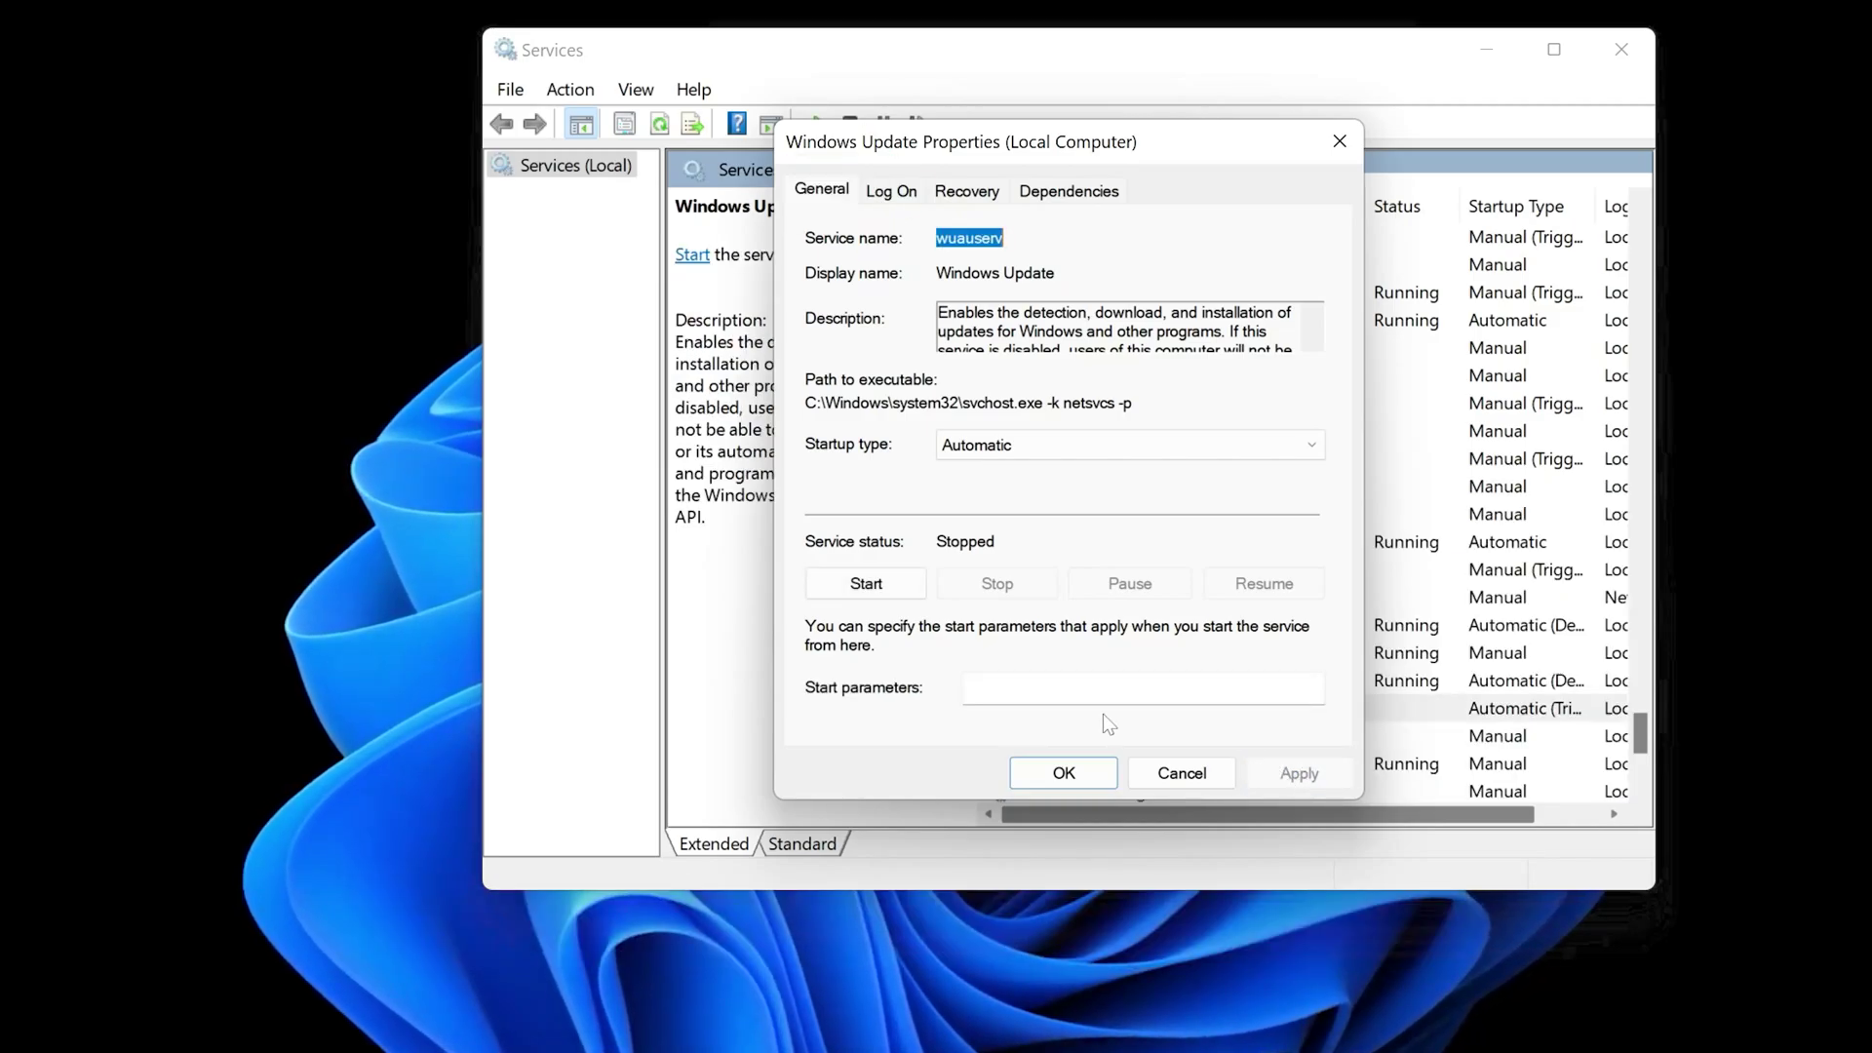
Set the Windows Update service's second failure response to Restart the Service, save the properties, and start the service.
{"action": "left_click", "coordinate": [990, 196]}
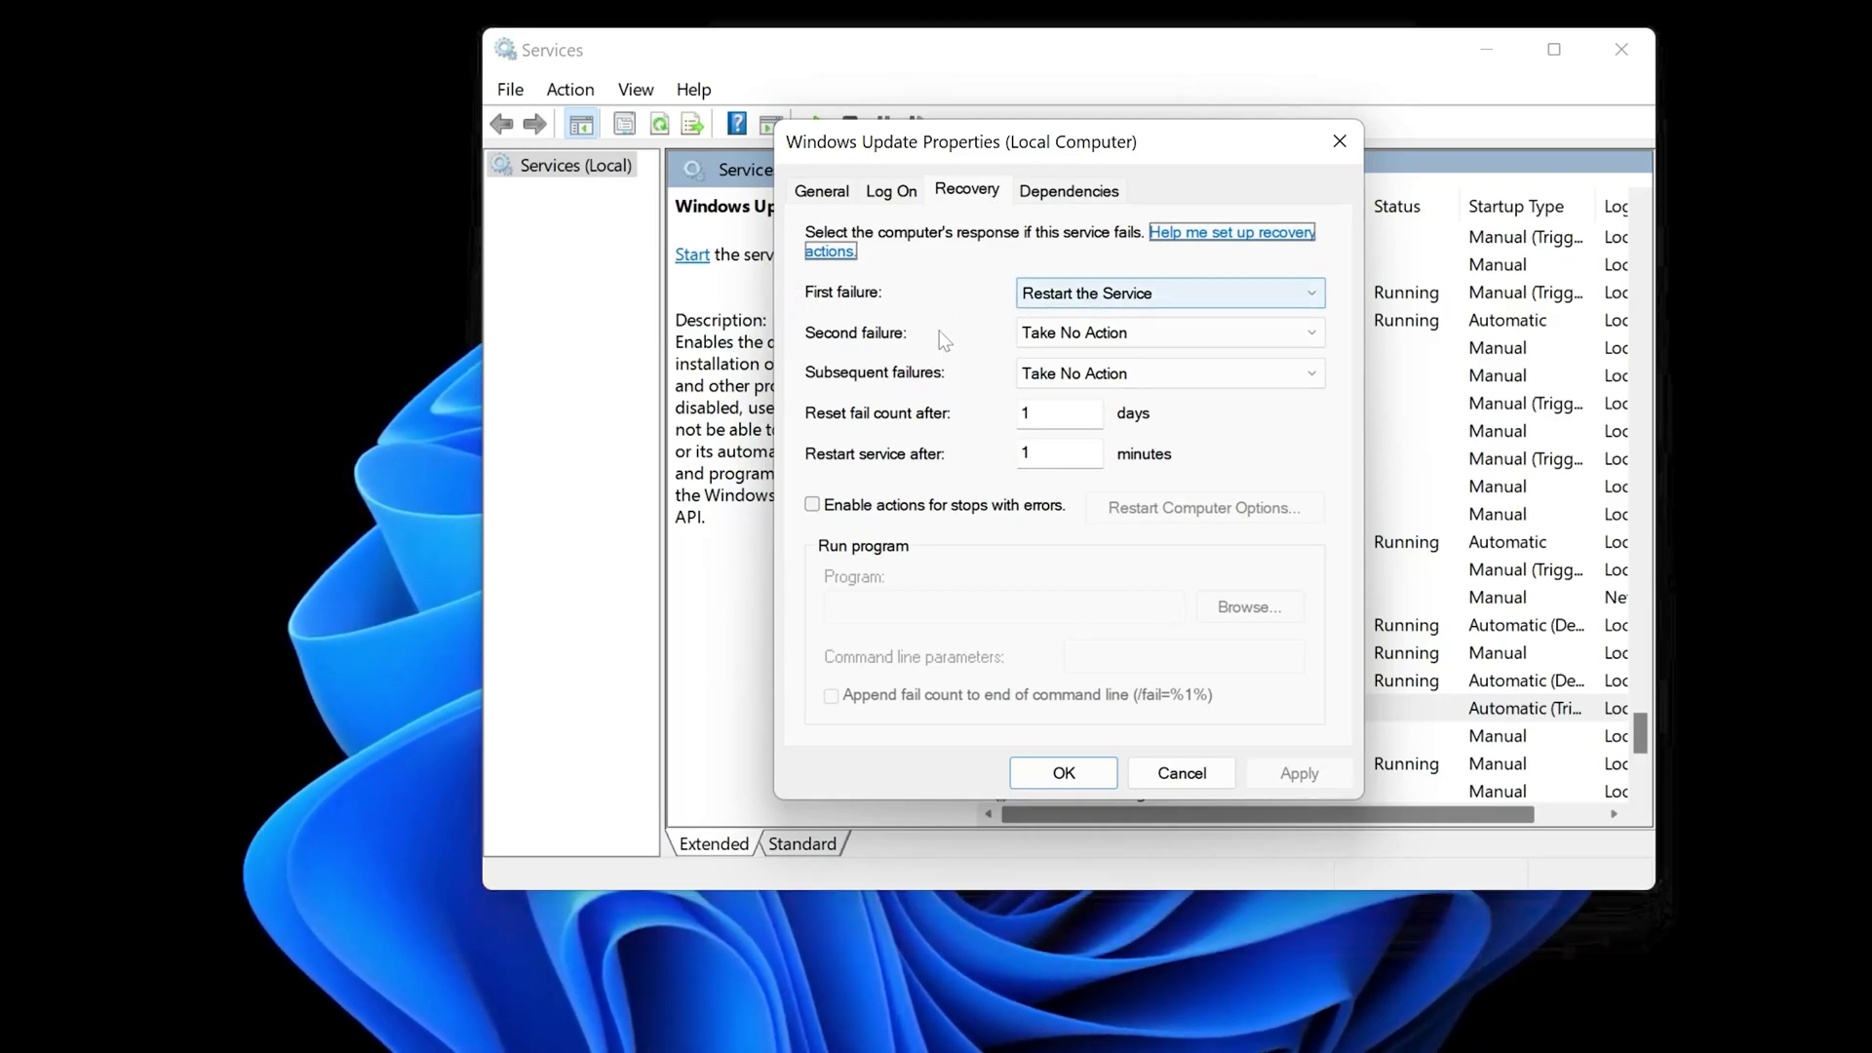
{"action": "left_click", "coordinate": [1052, 336]}
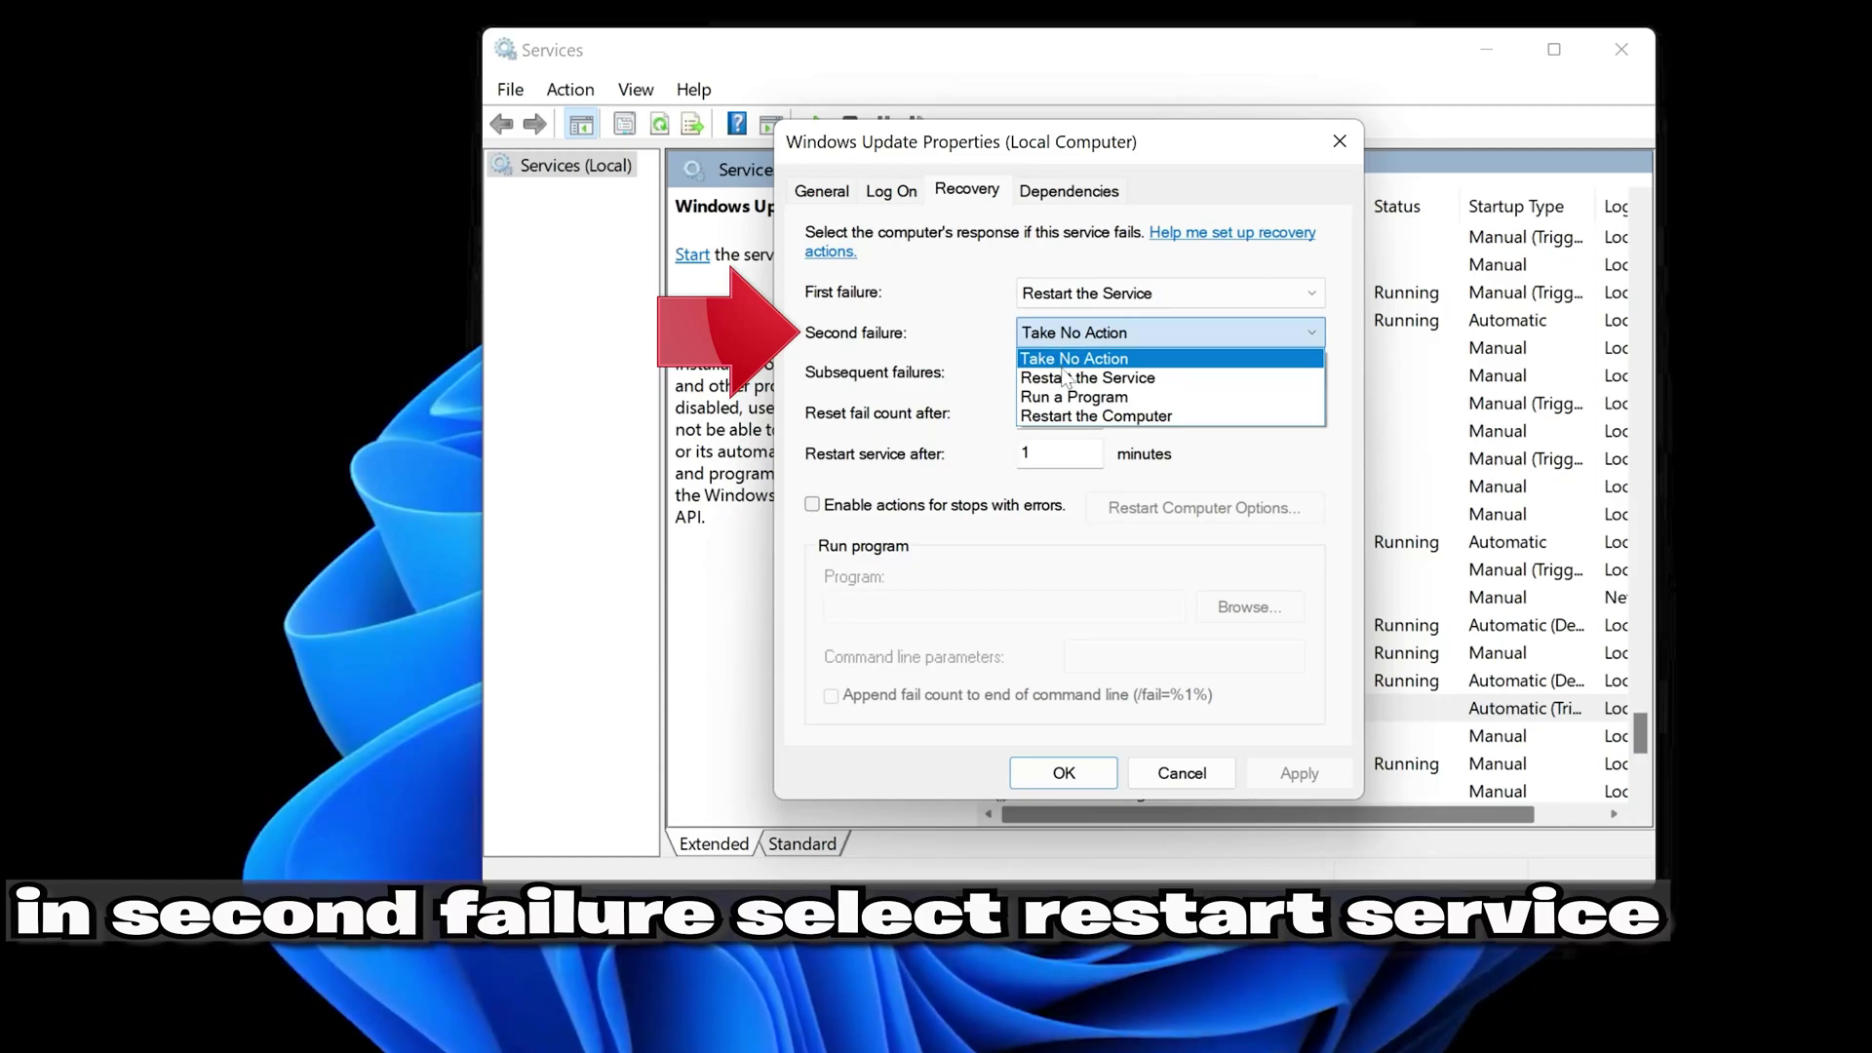
{"action": "left_click", "coordinate": [1092, 377]}
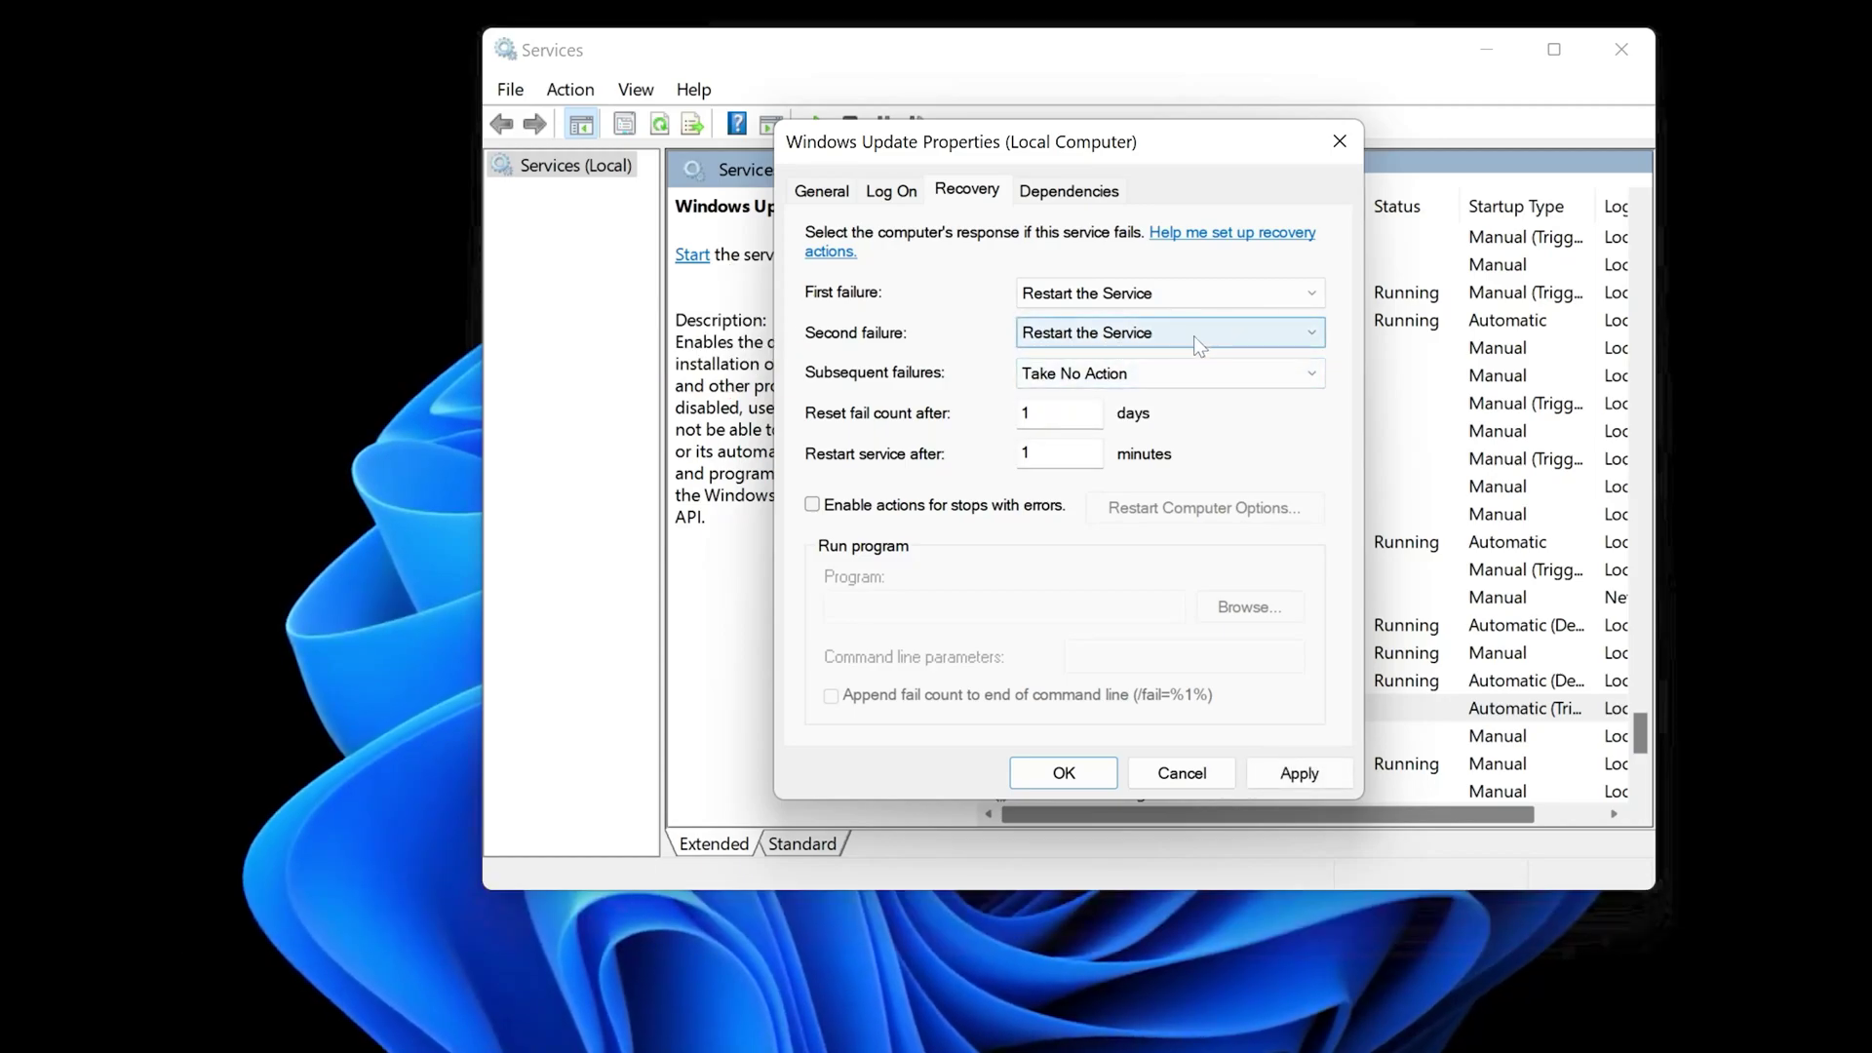
{"action": "left_click", "coordinate": [1287, 774]}
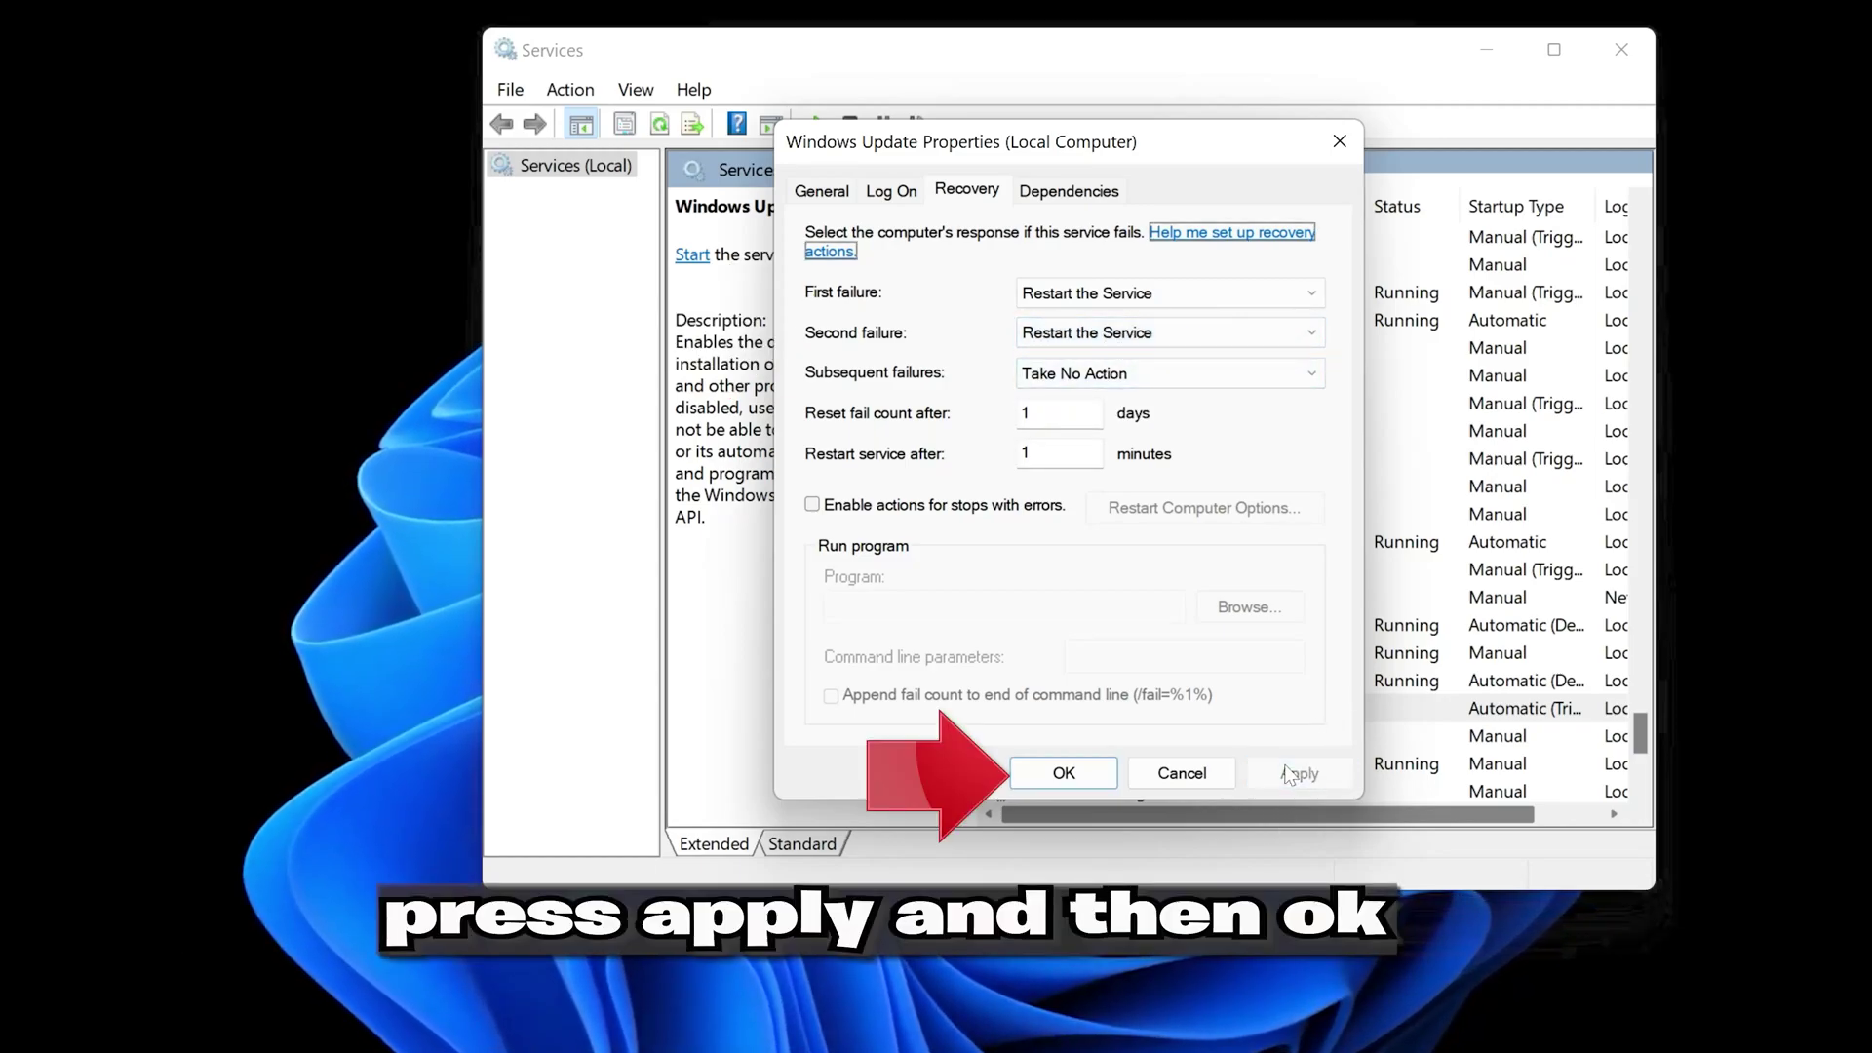
{"action": "left_click", "coordinate": [1063, 772]}
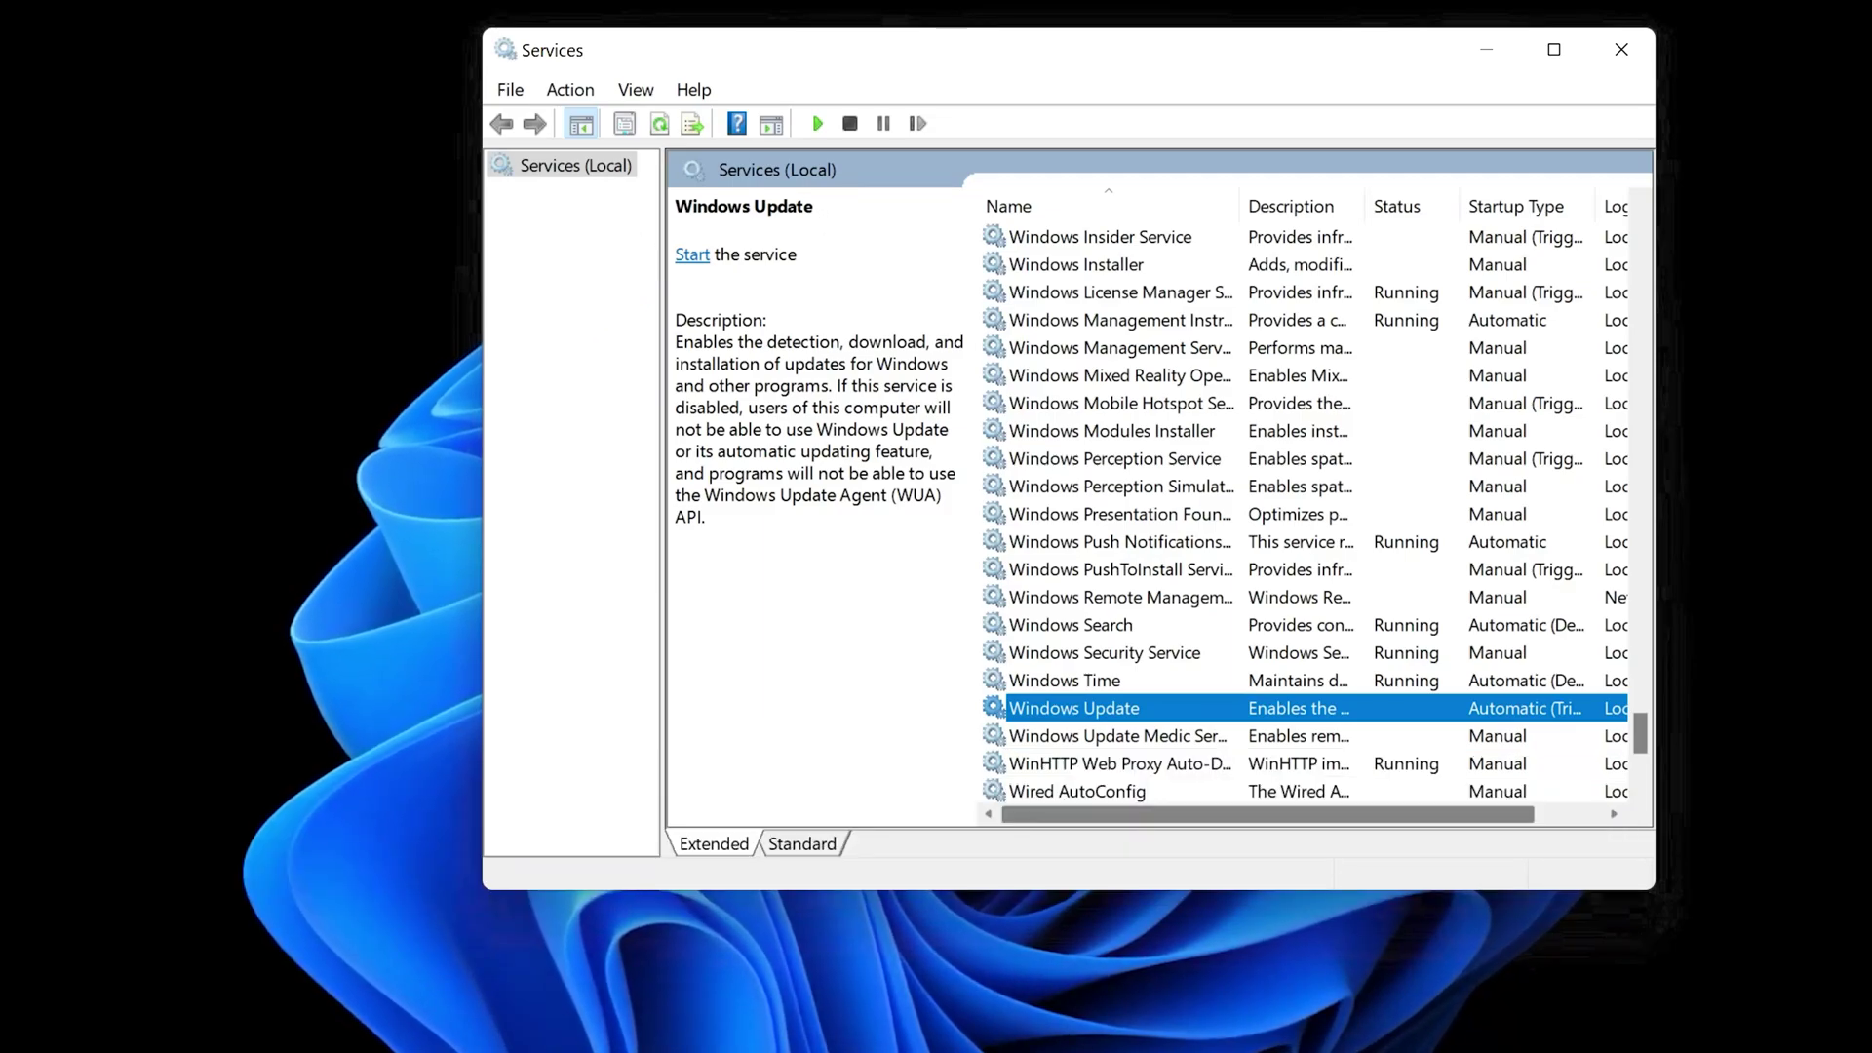
{"action": "left_click", "coordinate": [693, 259]}
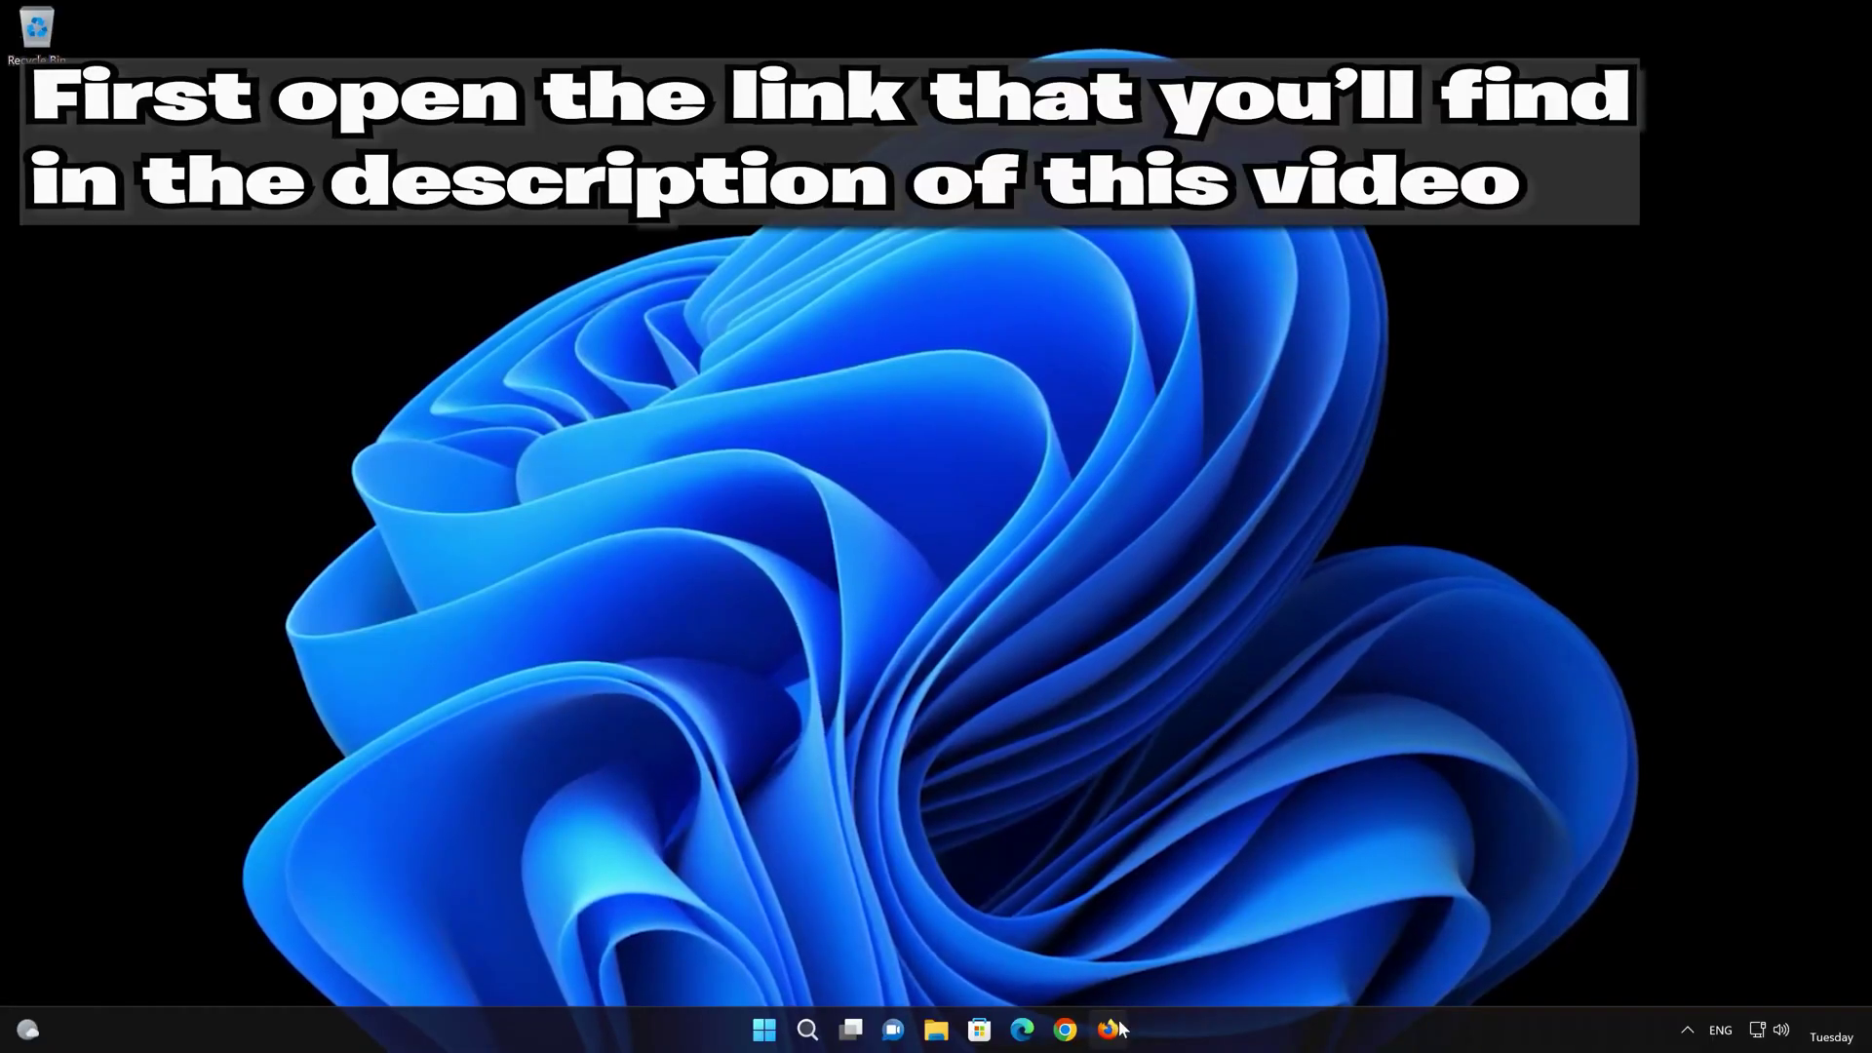
In Firefox, open the copied Download Windows 11 link, download the installation media creation tool, and close the browser.
{"action": "left_click", "coordinate": [1111, 1029]}
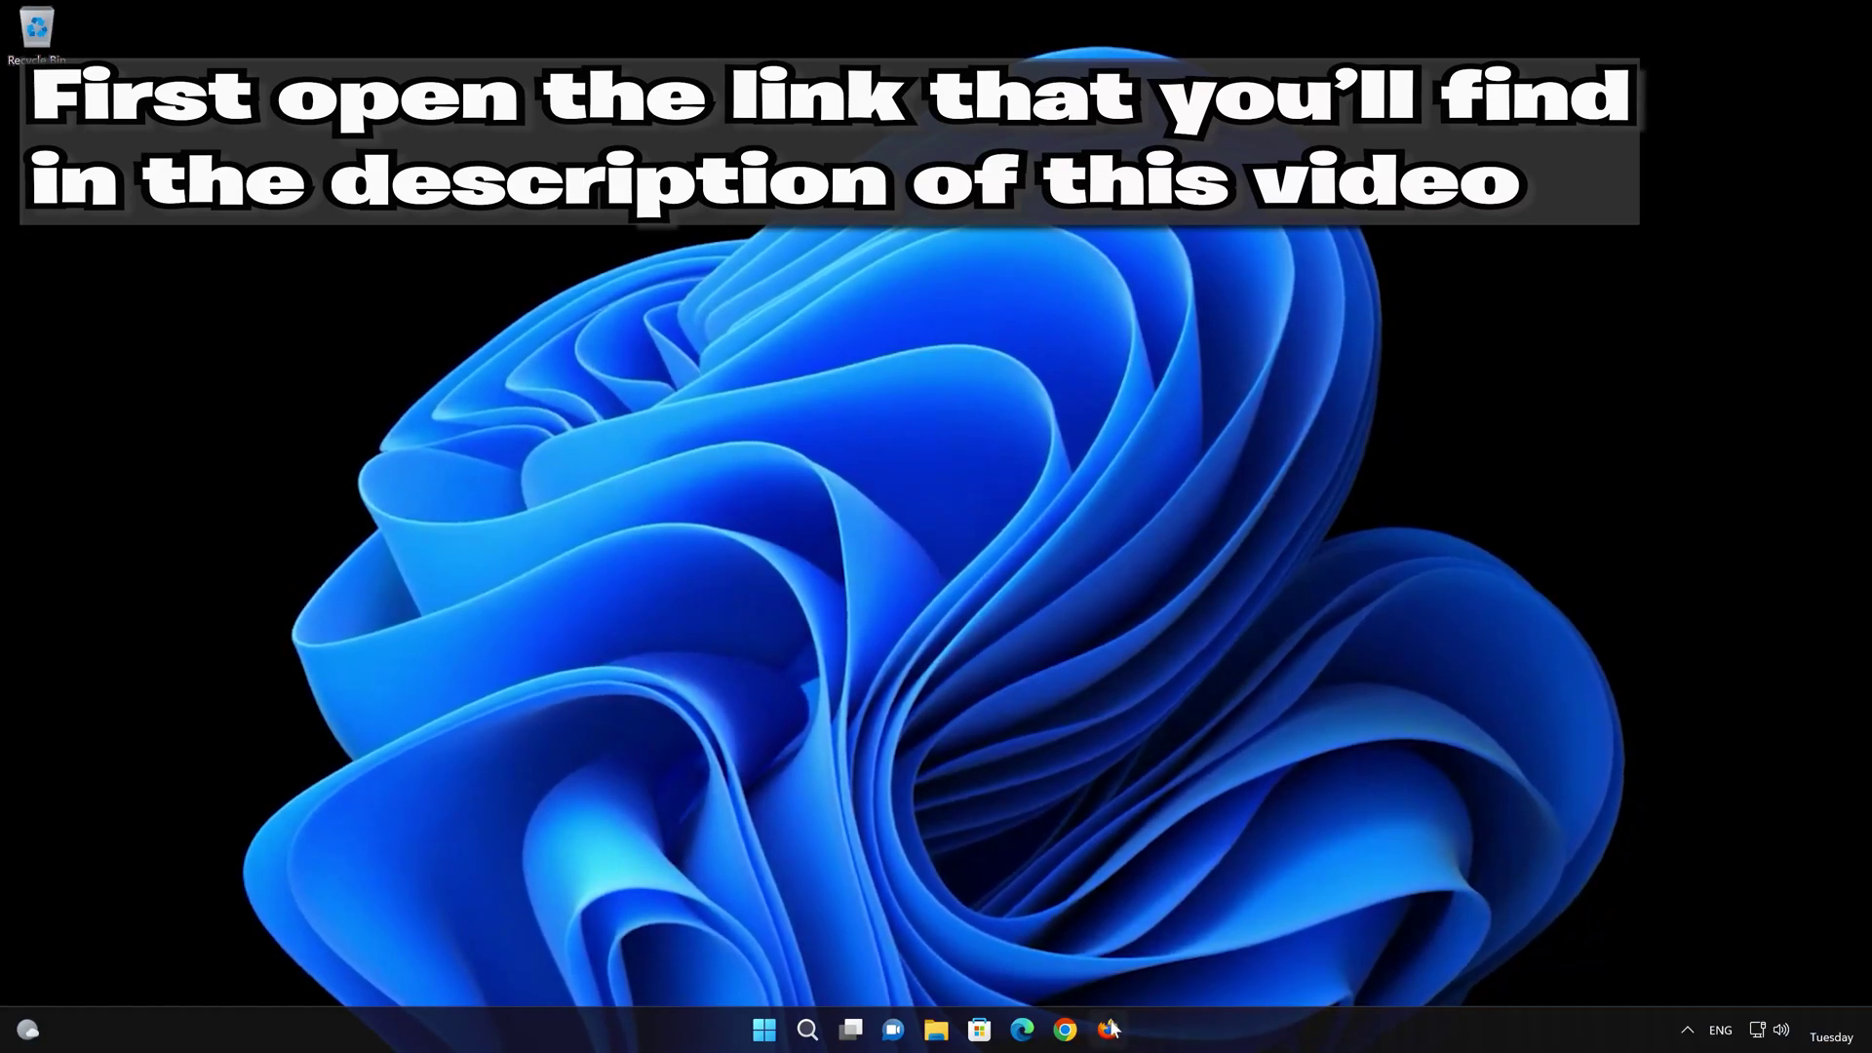
{"action": "right_click", "coordinate": [880, 252]}
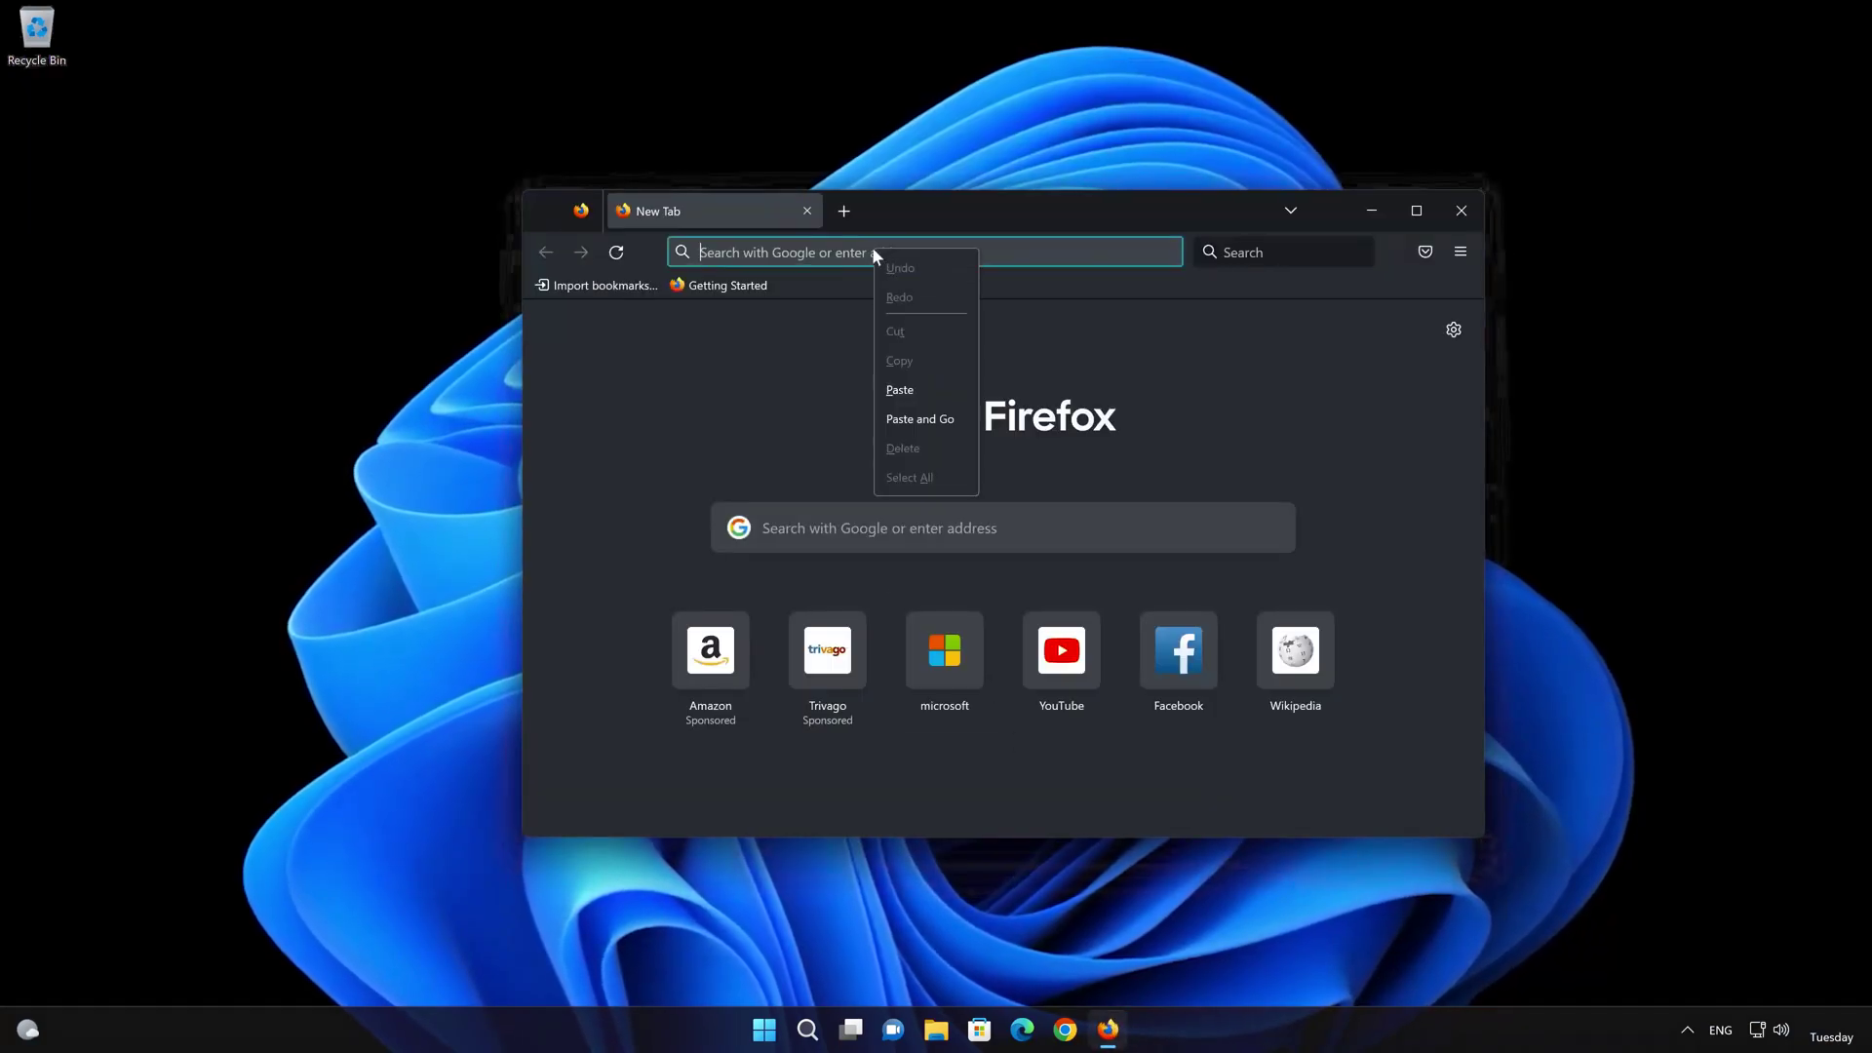
{"action": "left_click", "coordinate": [917, 418]}
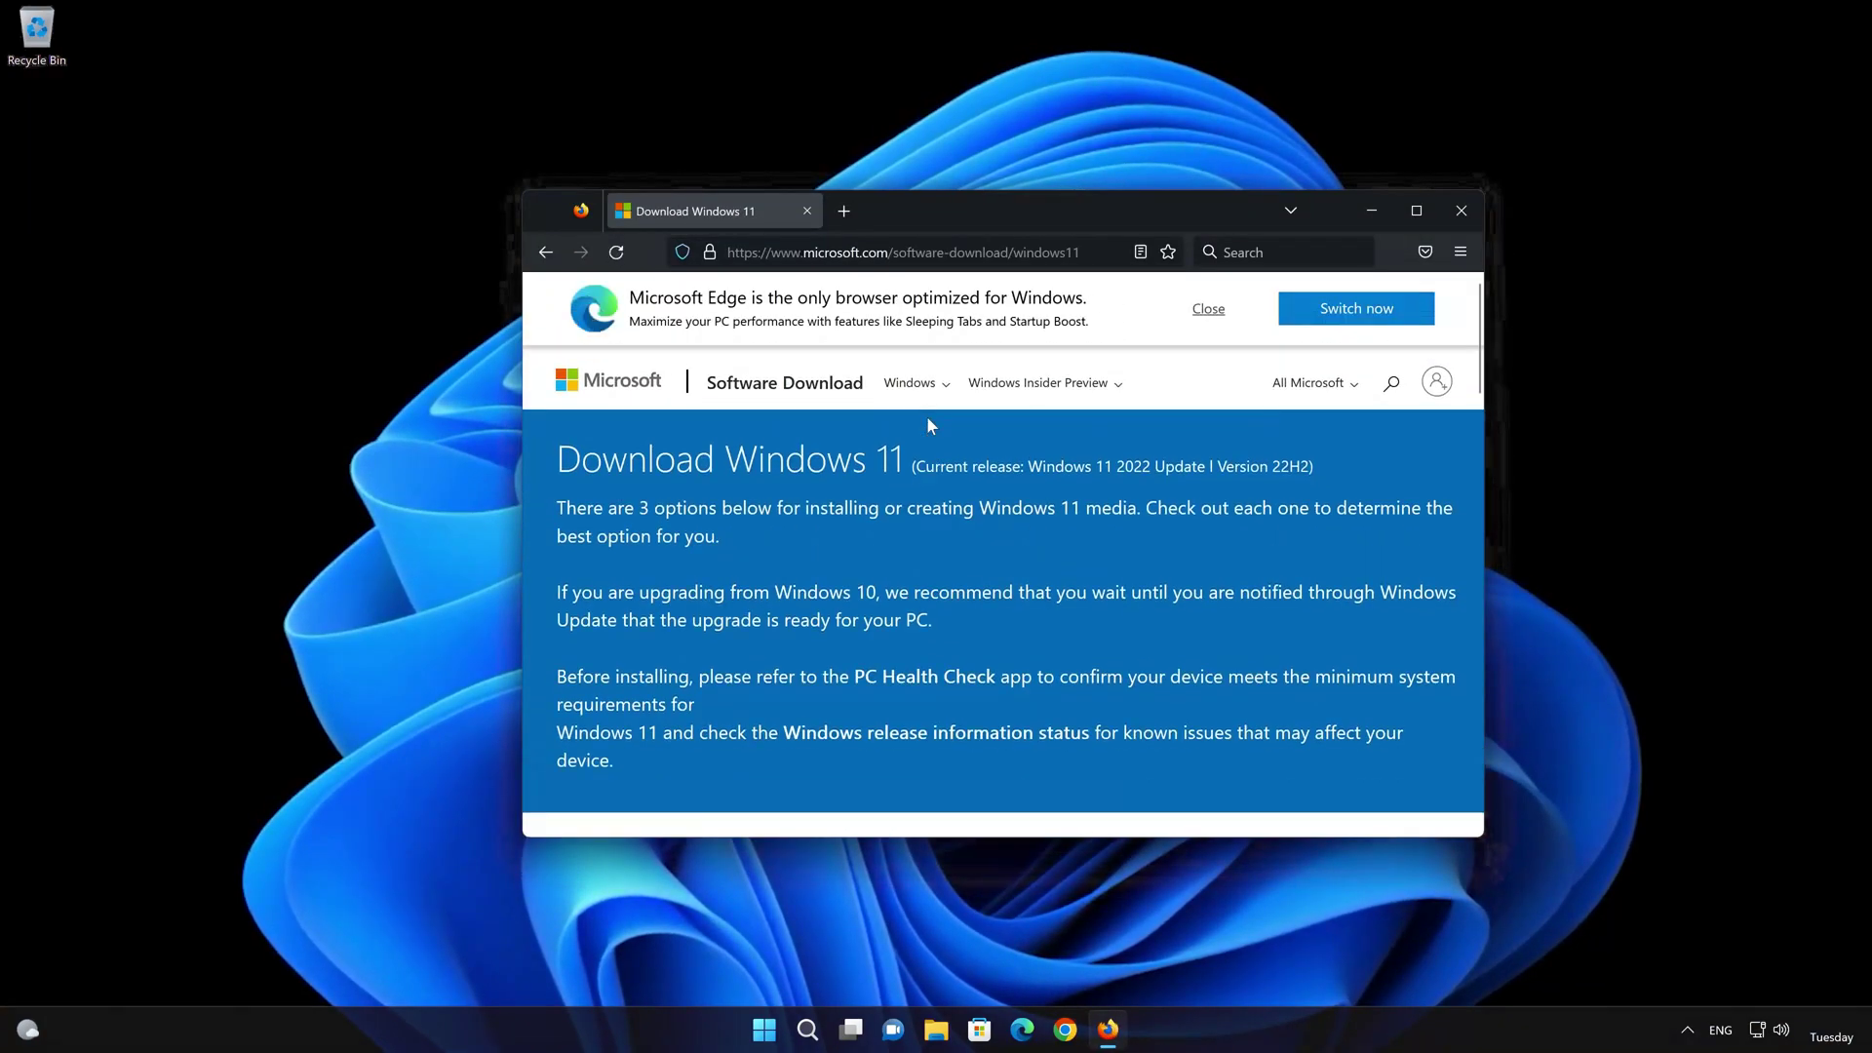
{"action": "scroll", "coordinate": [927, 415], "scroll_direction": "down", "scroll_amount": 7}
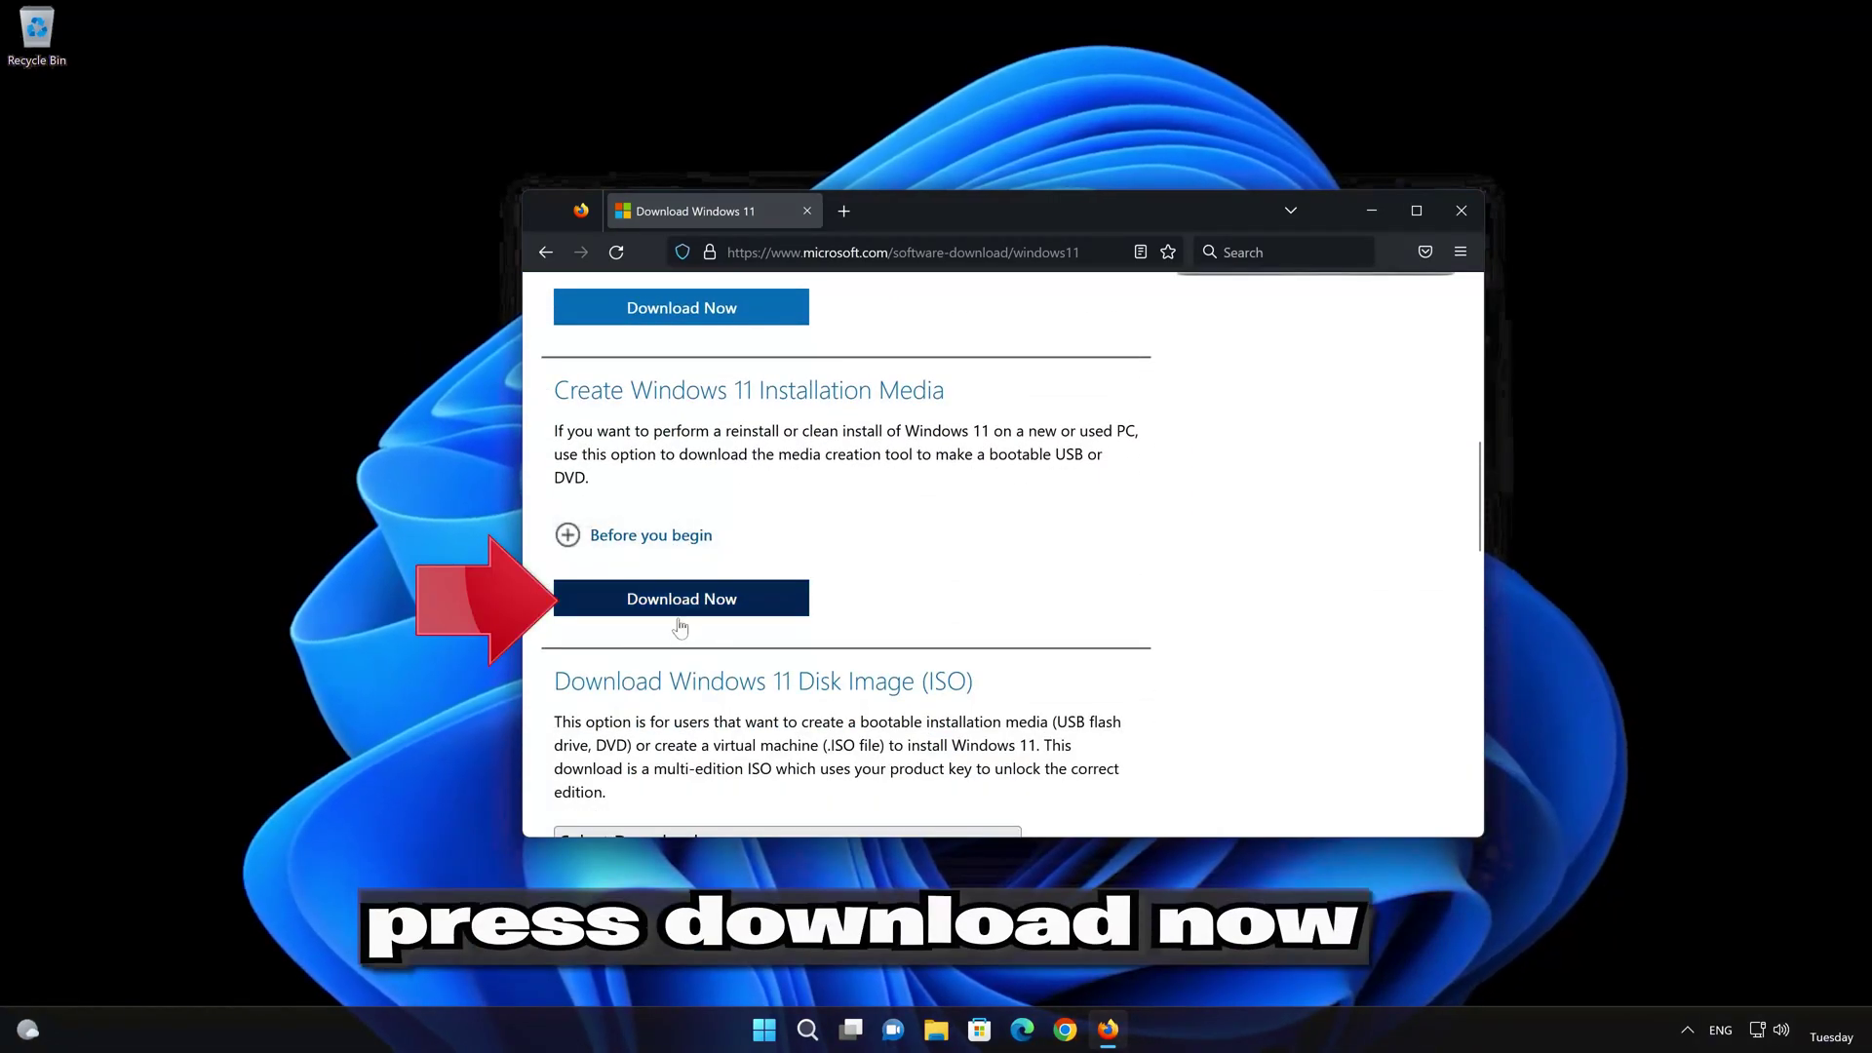
{"action": "left_click", "coordinate": [716, 611]}
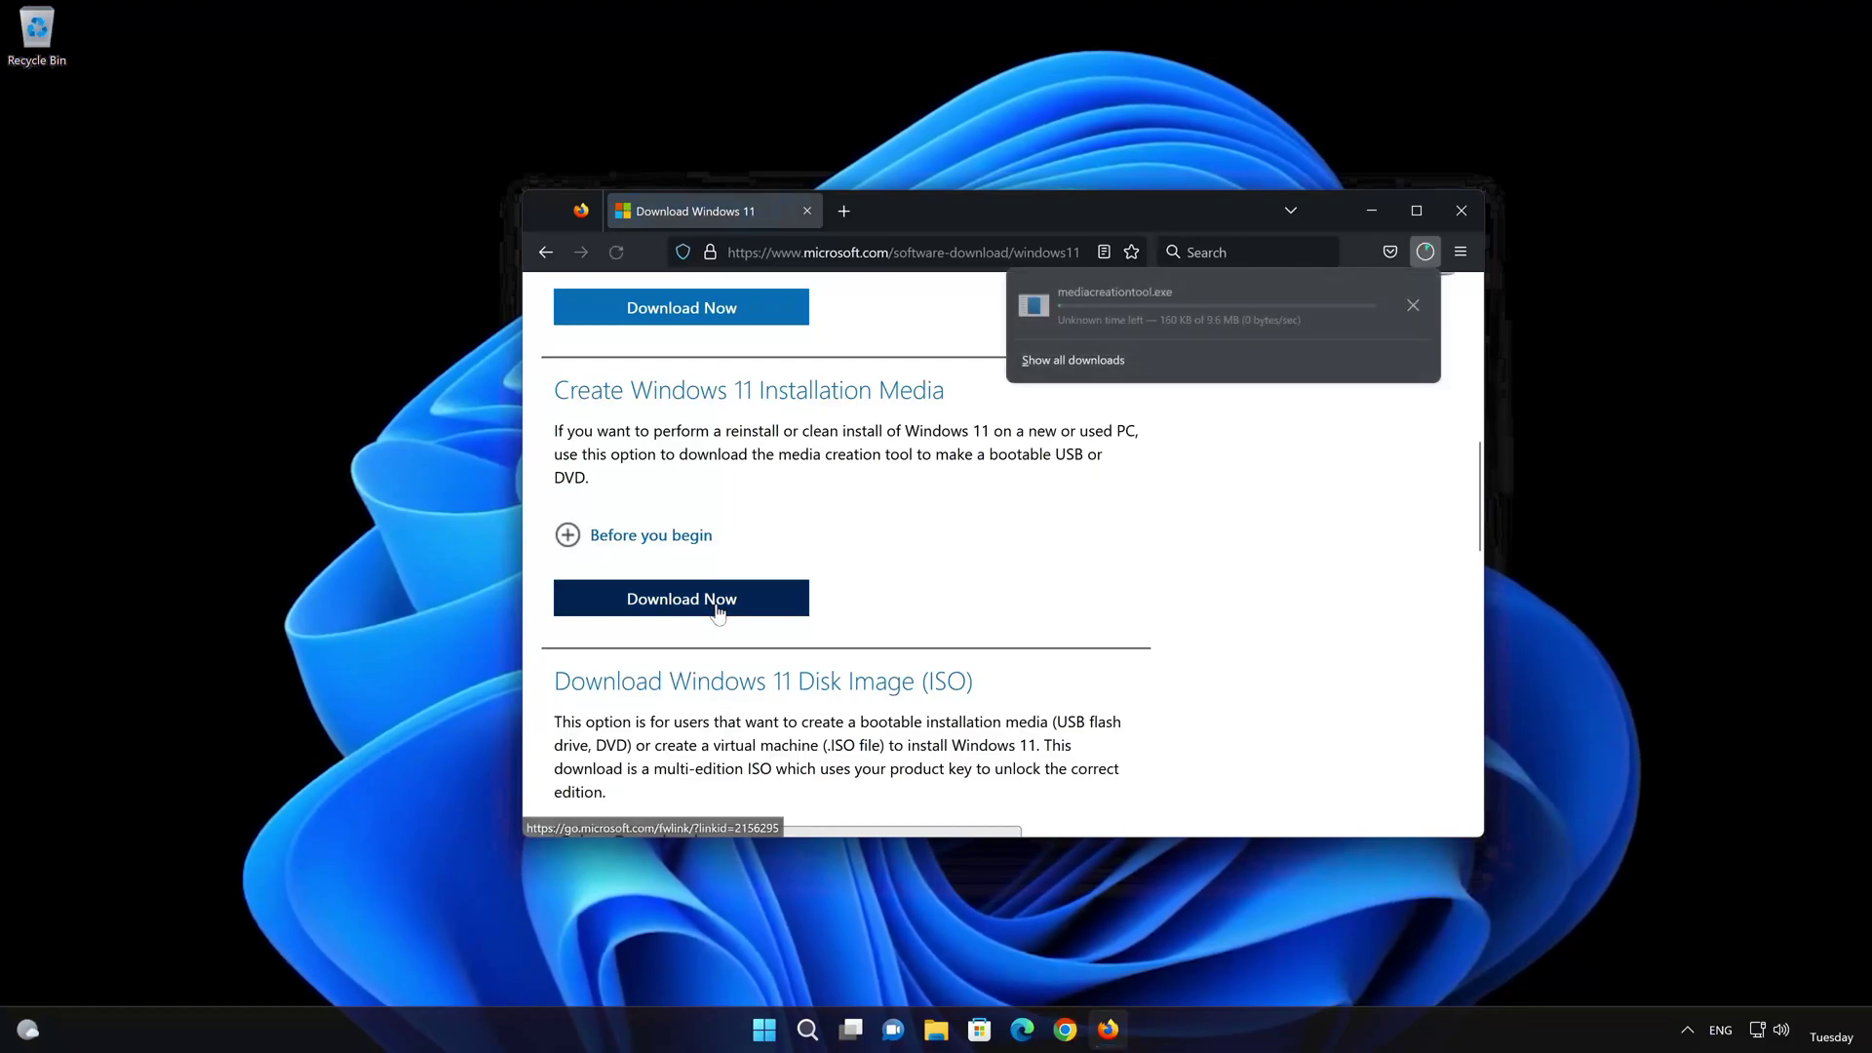
{"action": "left_click", "coordinate": [1459, 212]}
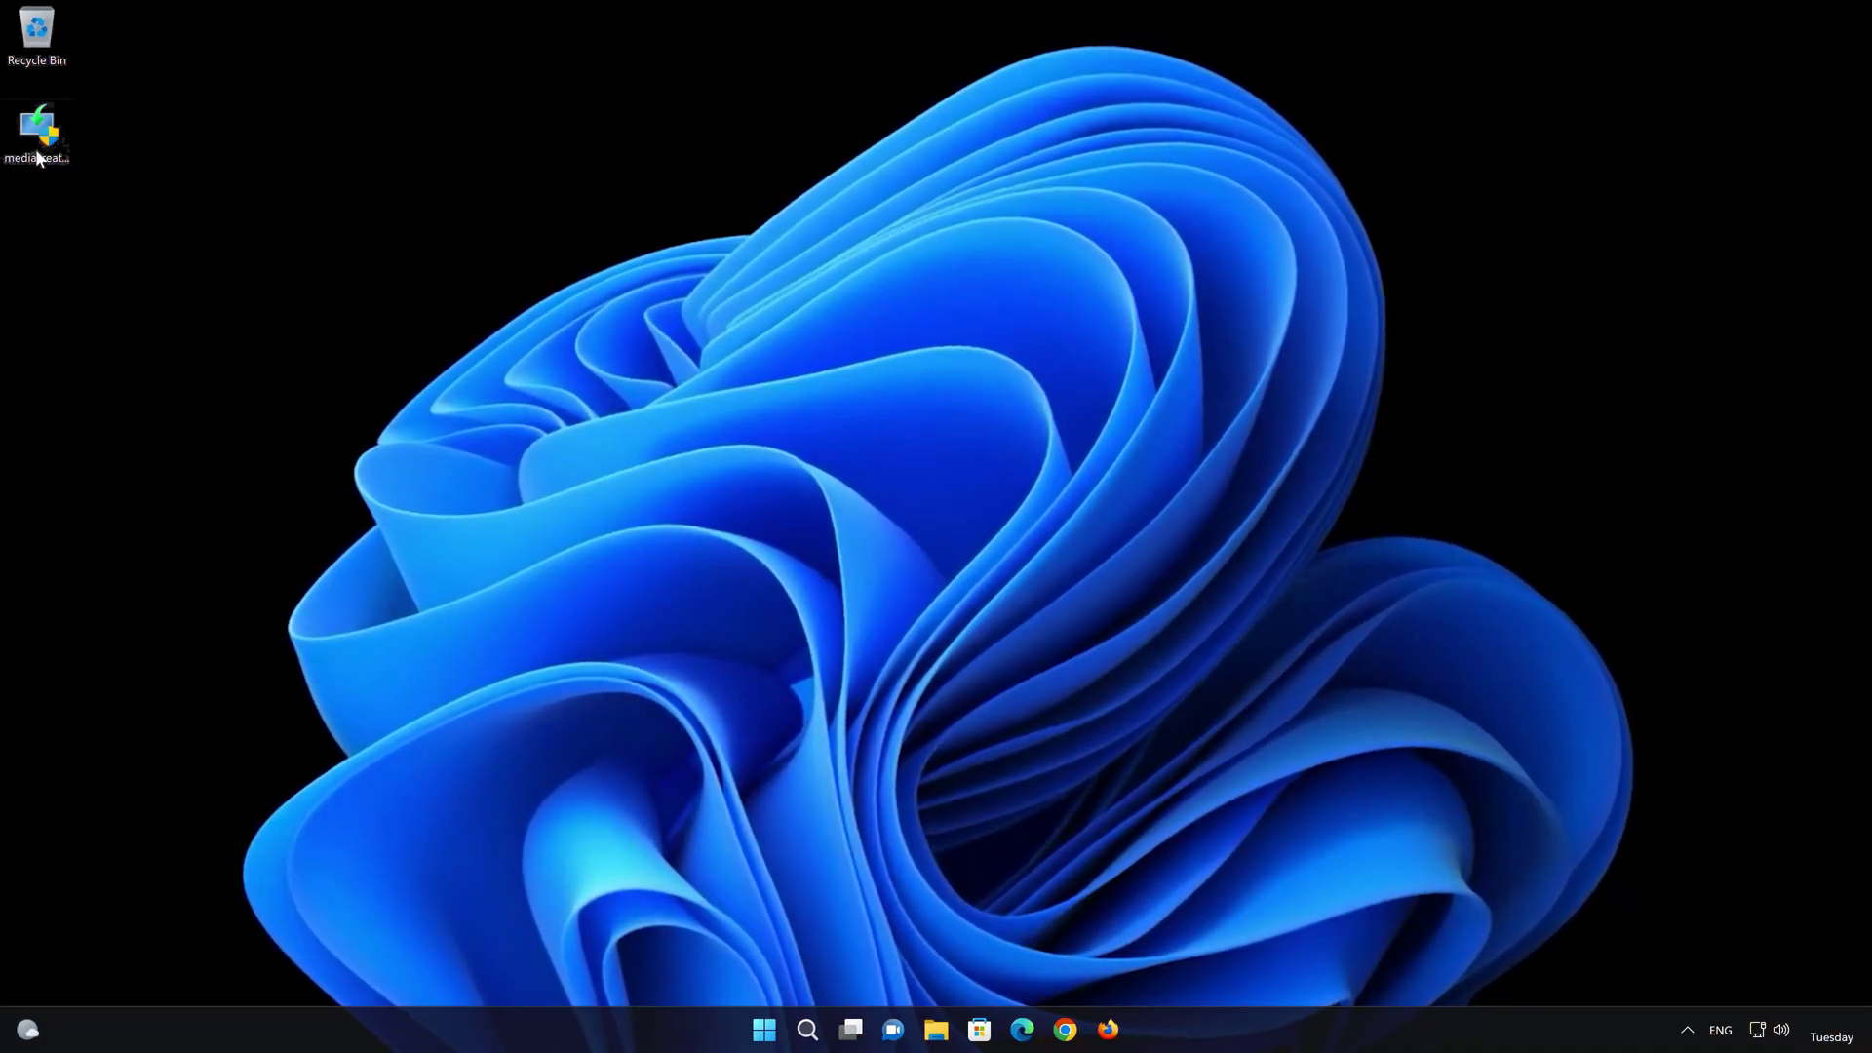
Run the media creation tool with administrator approval, accept the license terms, and keep the recommended language and edition.
{"action": "double_click", "coordinate": [37, 154]}
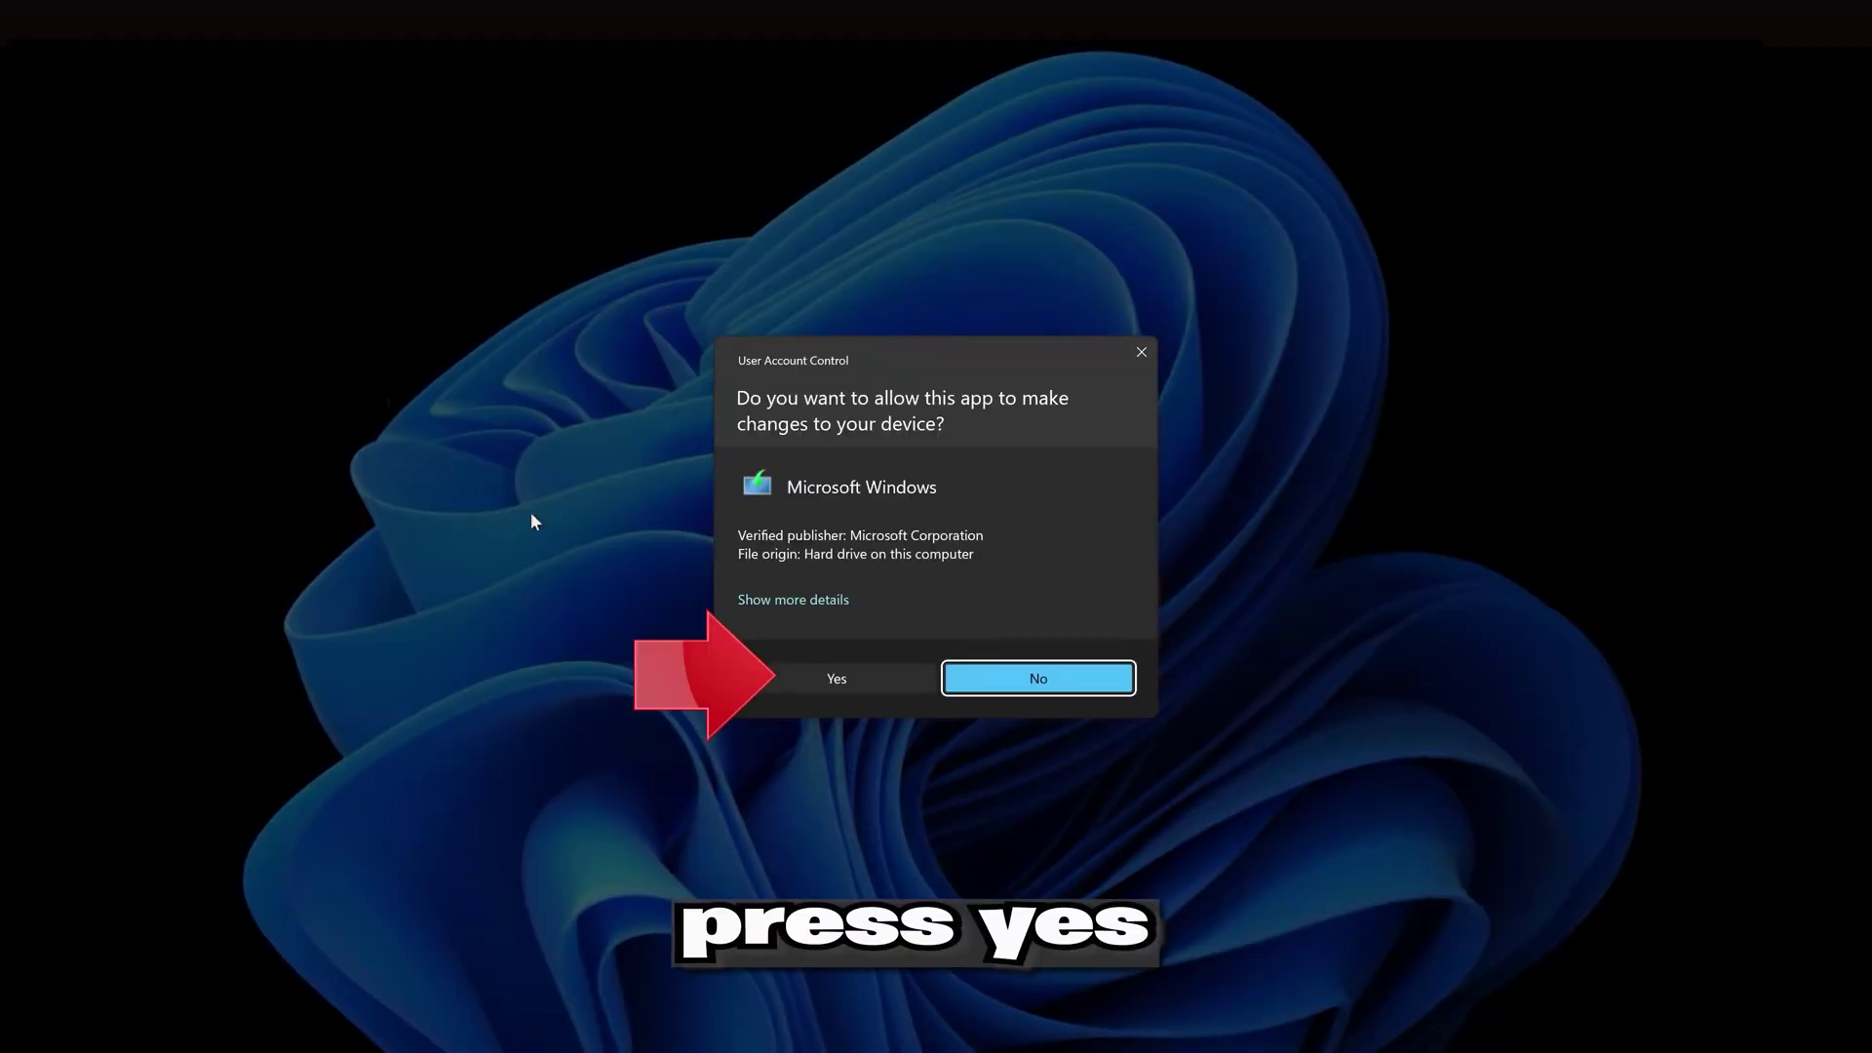
{"action": "left_click", "coordinate": [824, 682]}
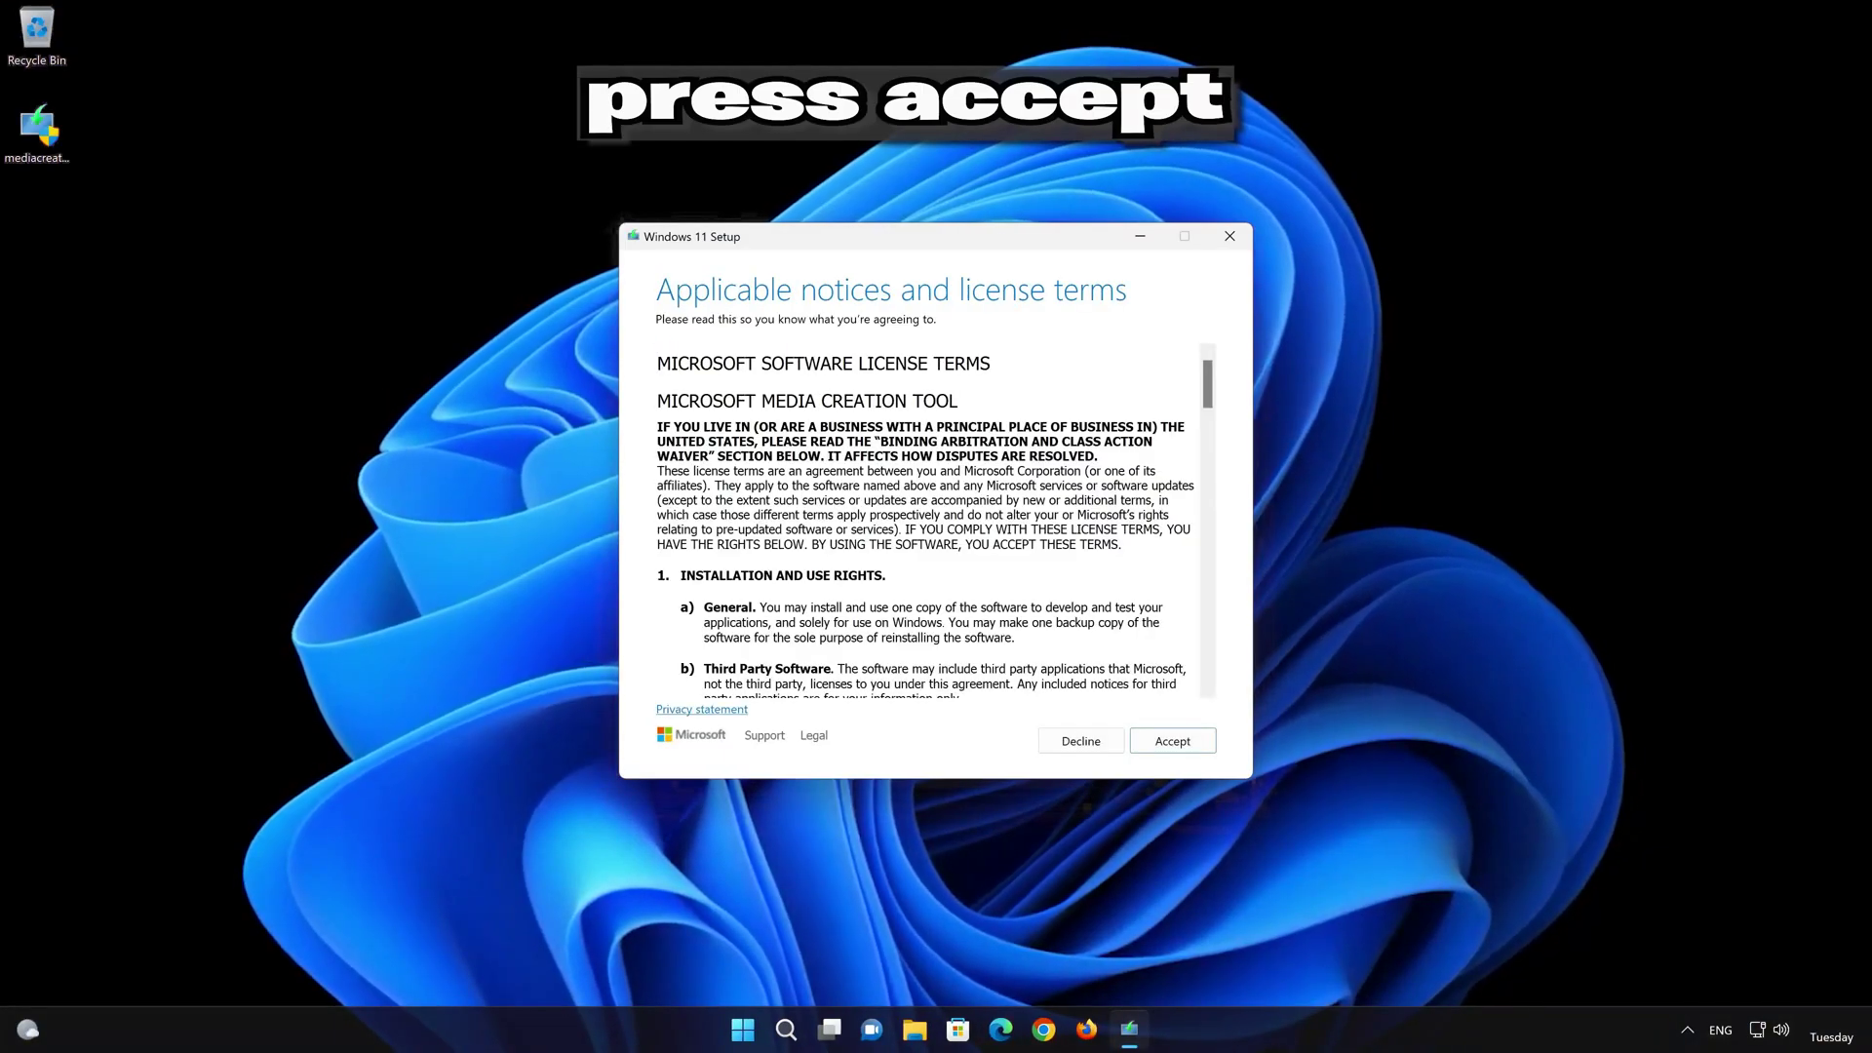
{"action": "left_click", "coordinate": [1175, 743]}
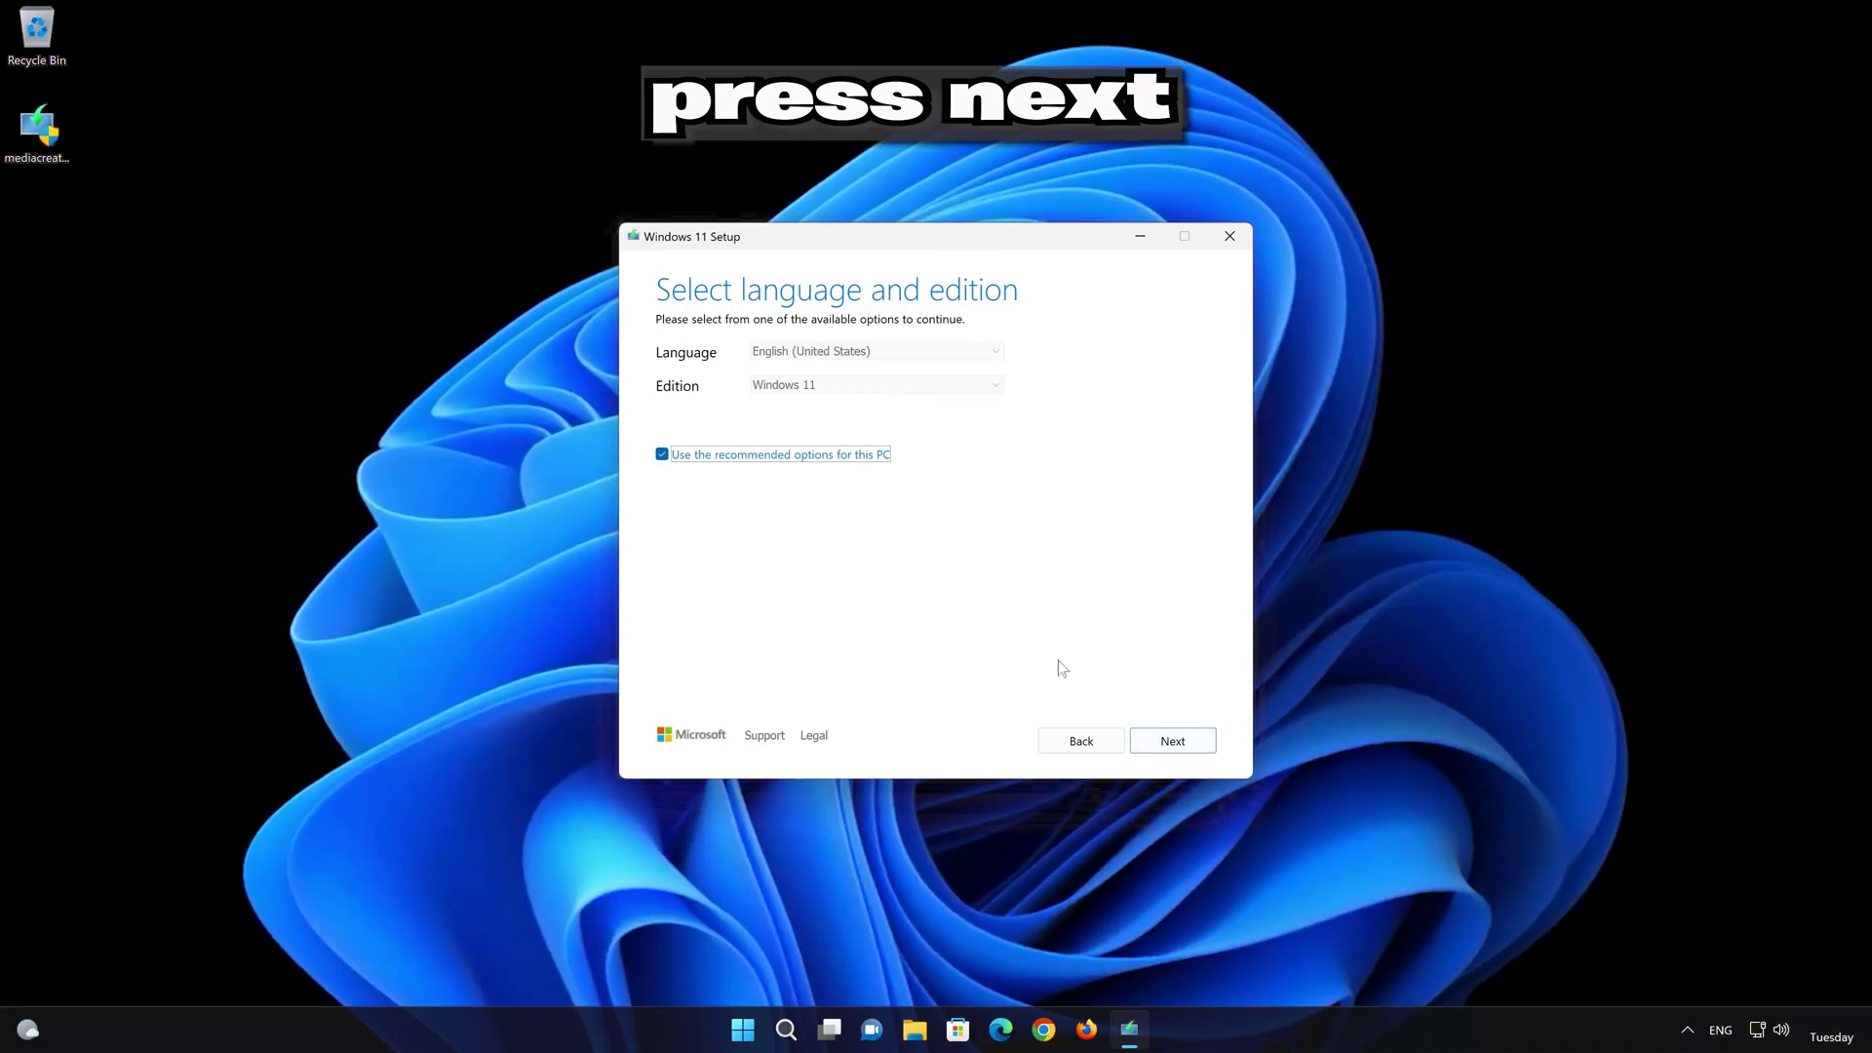
{"action": "left_click", "coordinate": [1195, 747]}
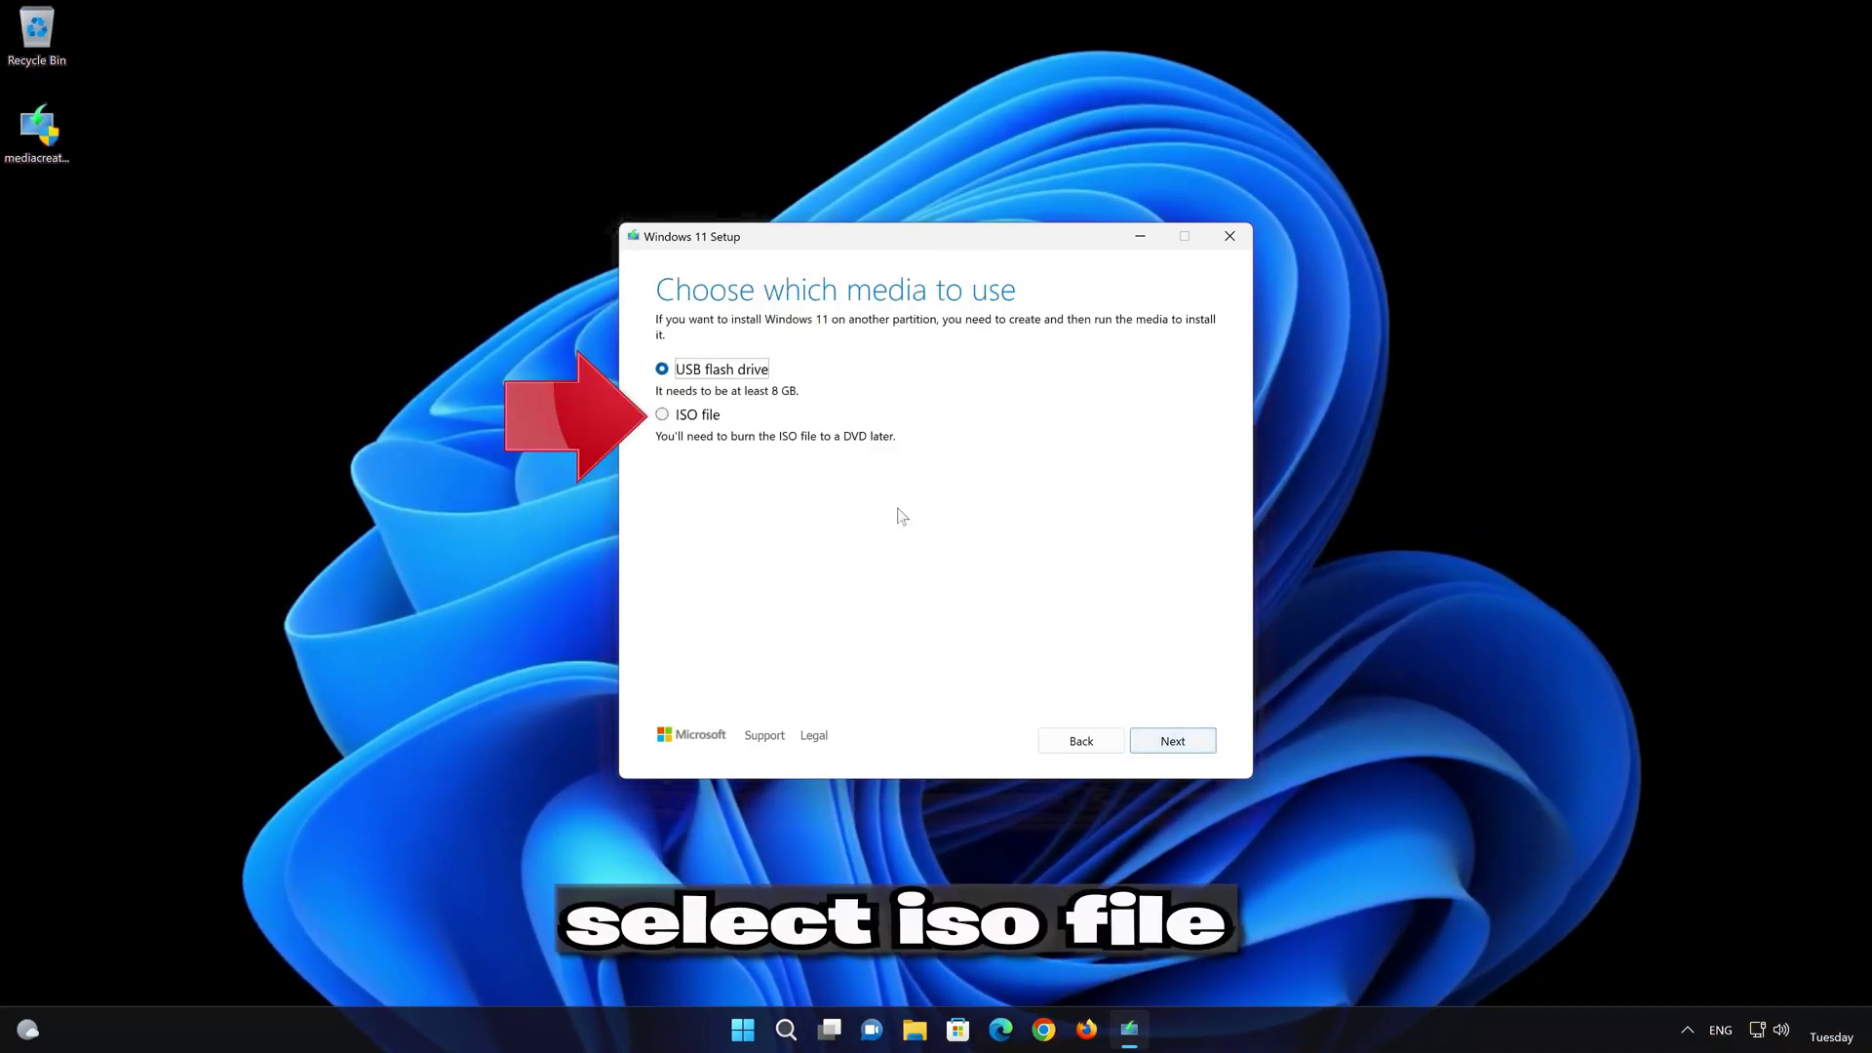
Choose ISO file as the media, save it to the Desktop as "Windows 11", and finish the setup wizard.
{"action": "left_click", "coordinate": [688, 417]}
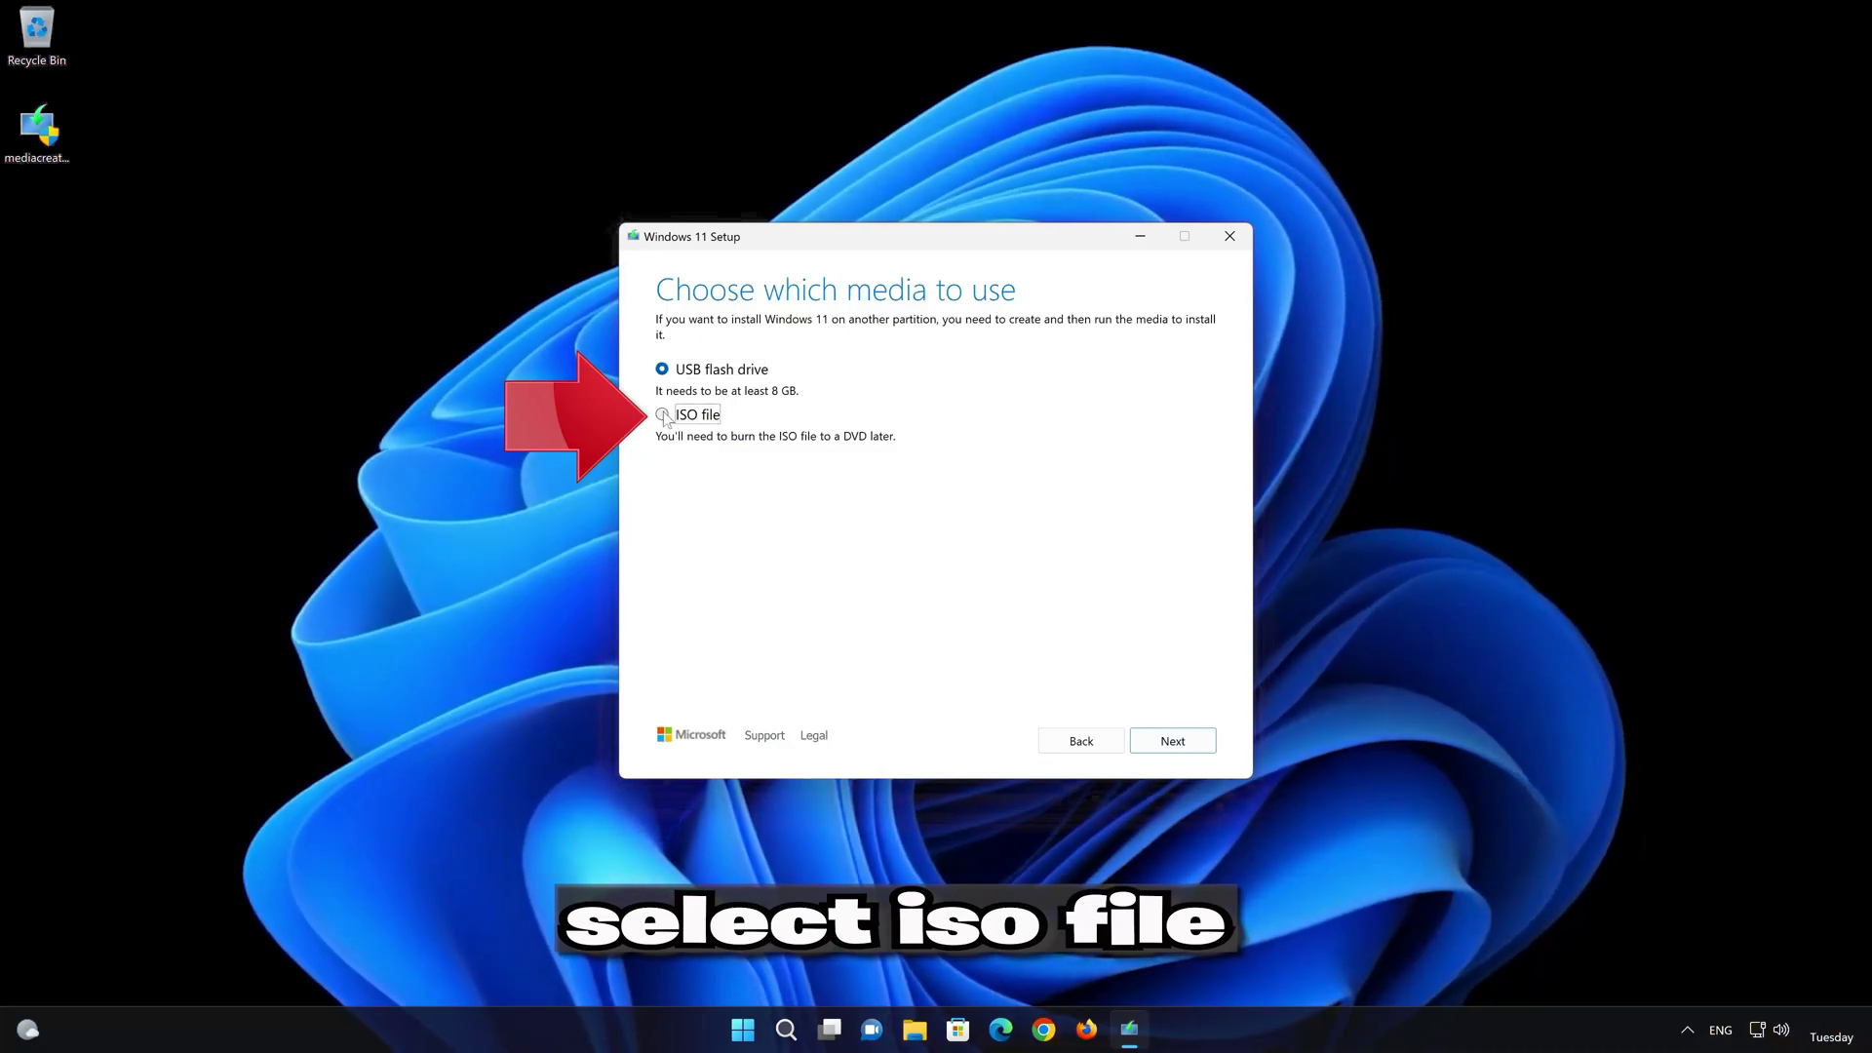
{"action": "left_click", "coordinate": [1175, 743]}
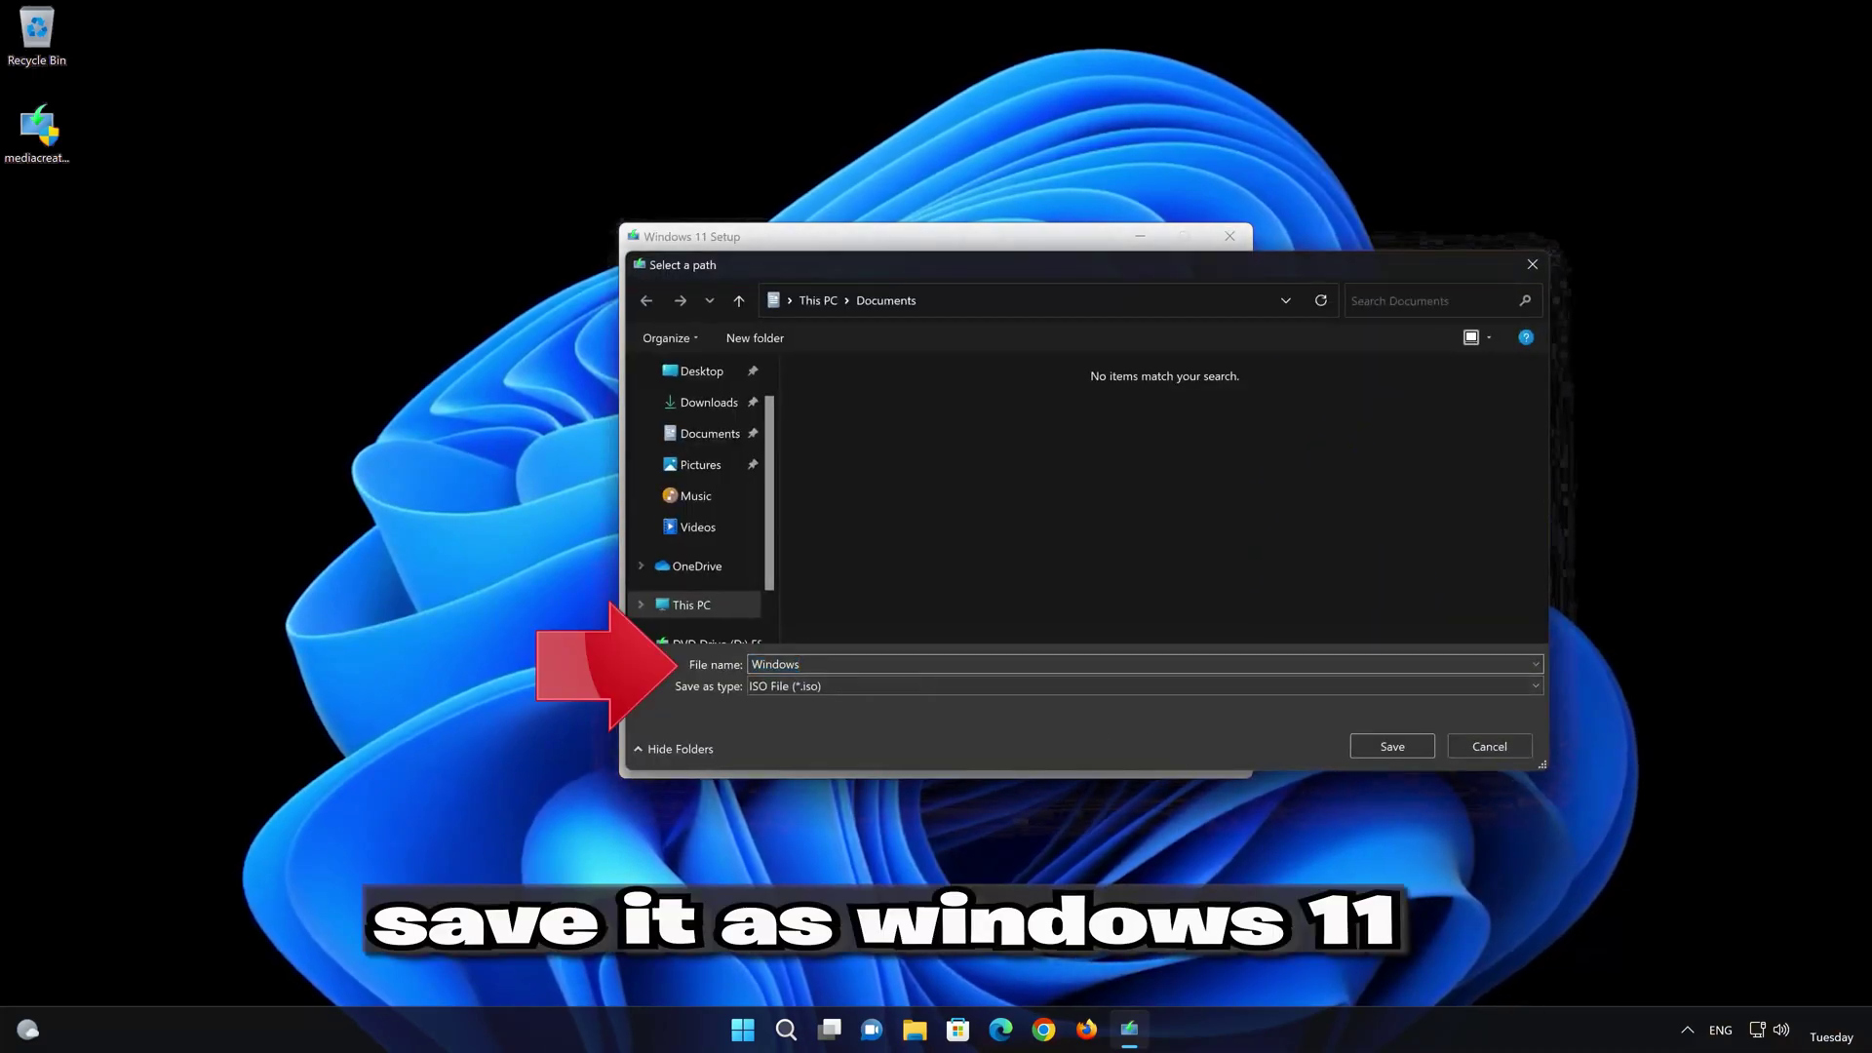
{"action": "type", "text": "11"}
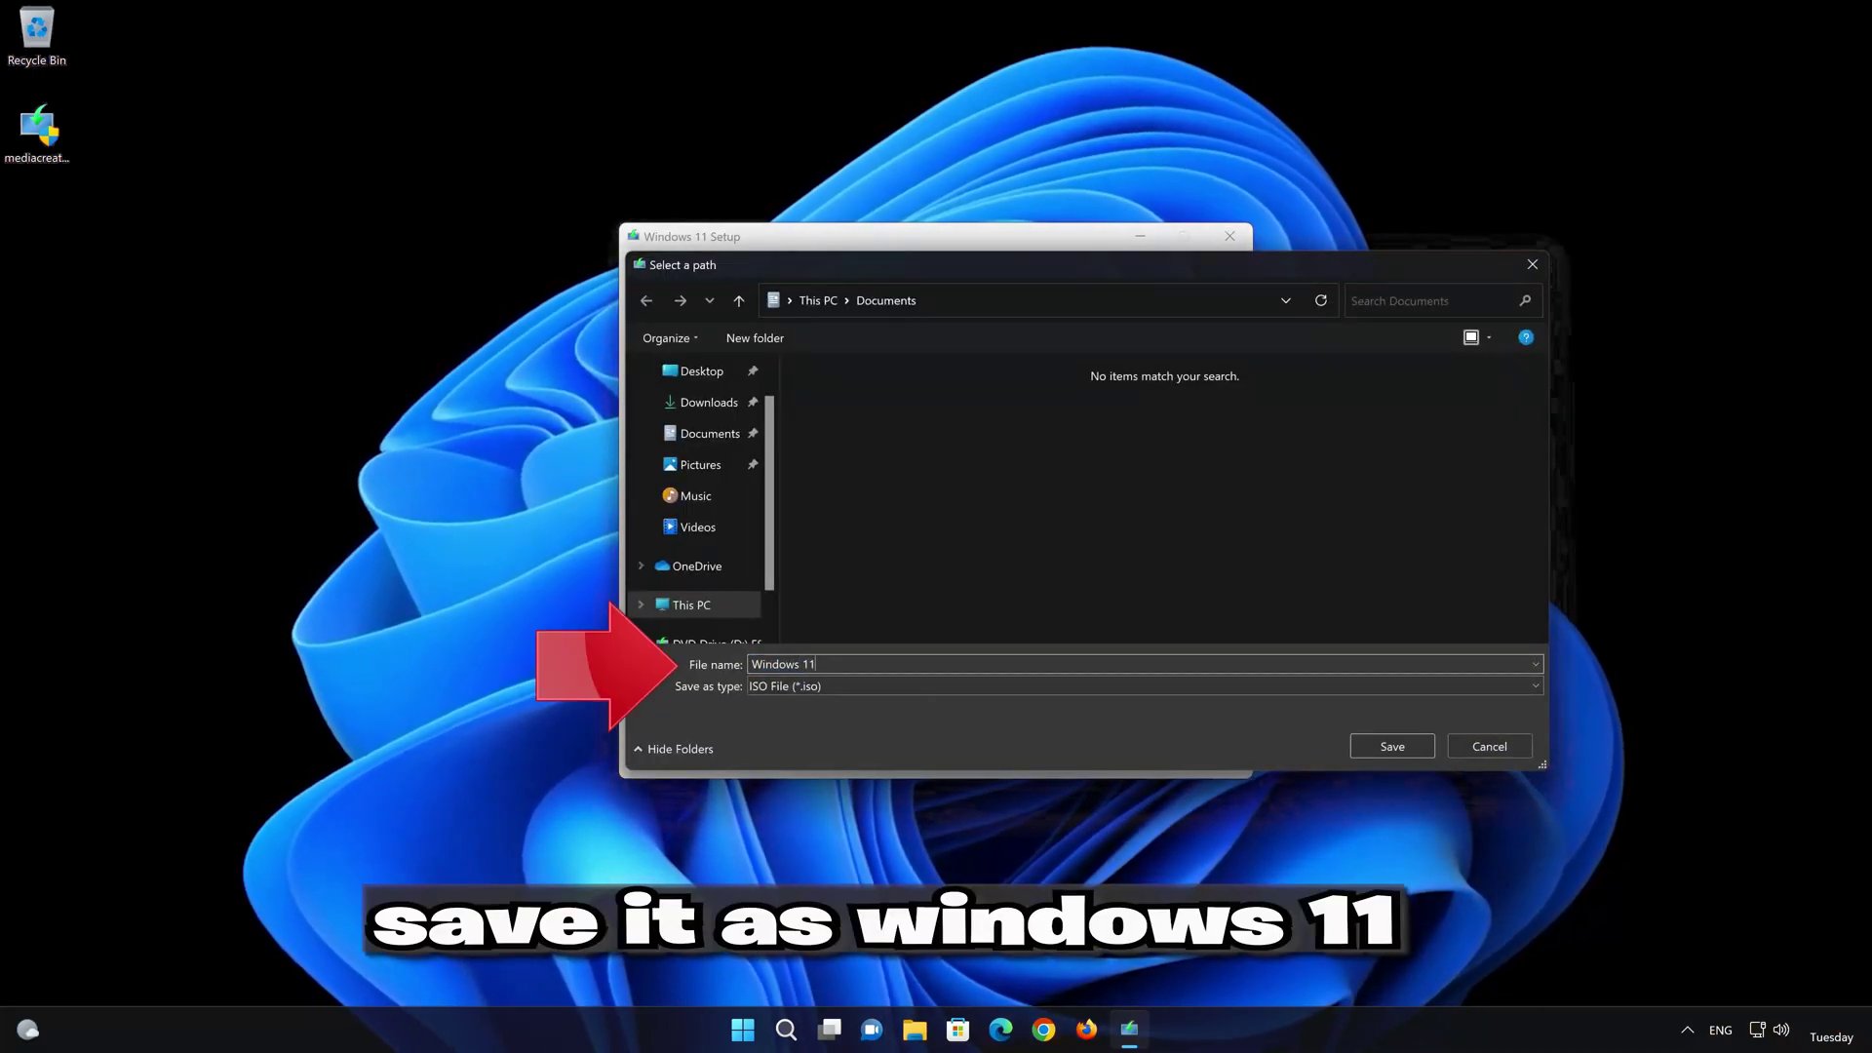
{"action": "left_click", "coordinate": [700, 372]}
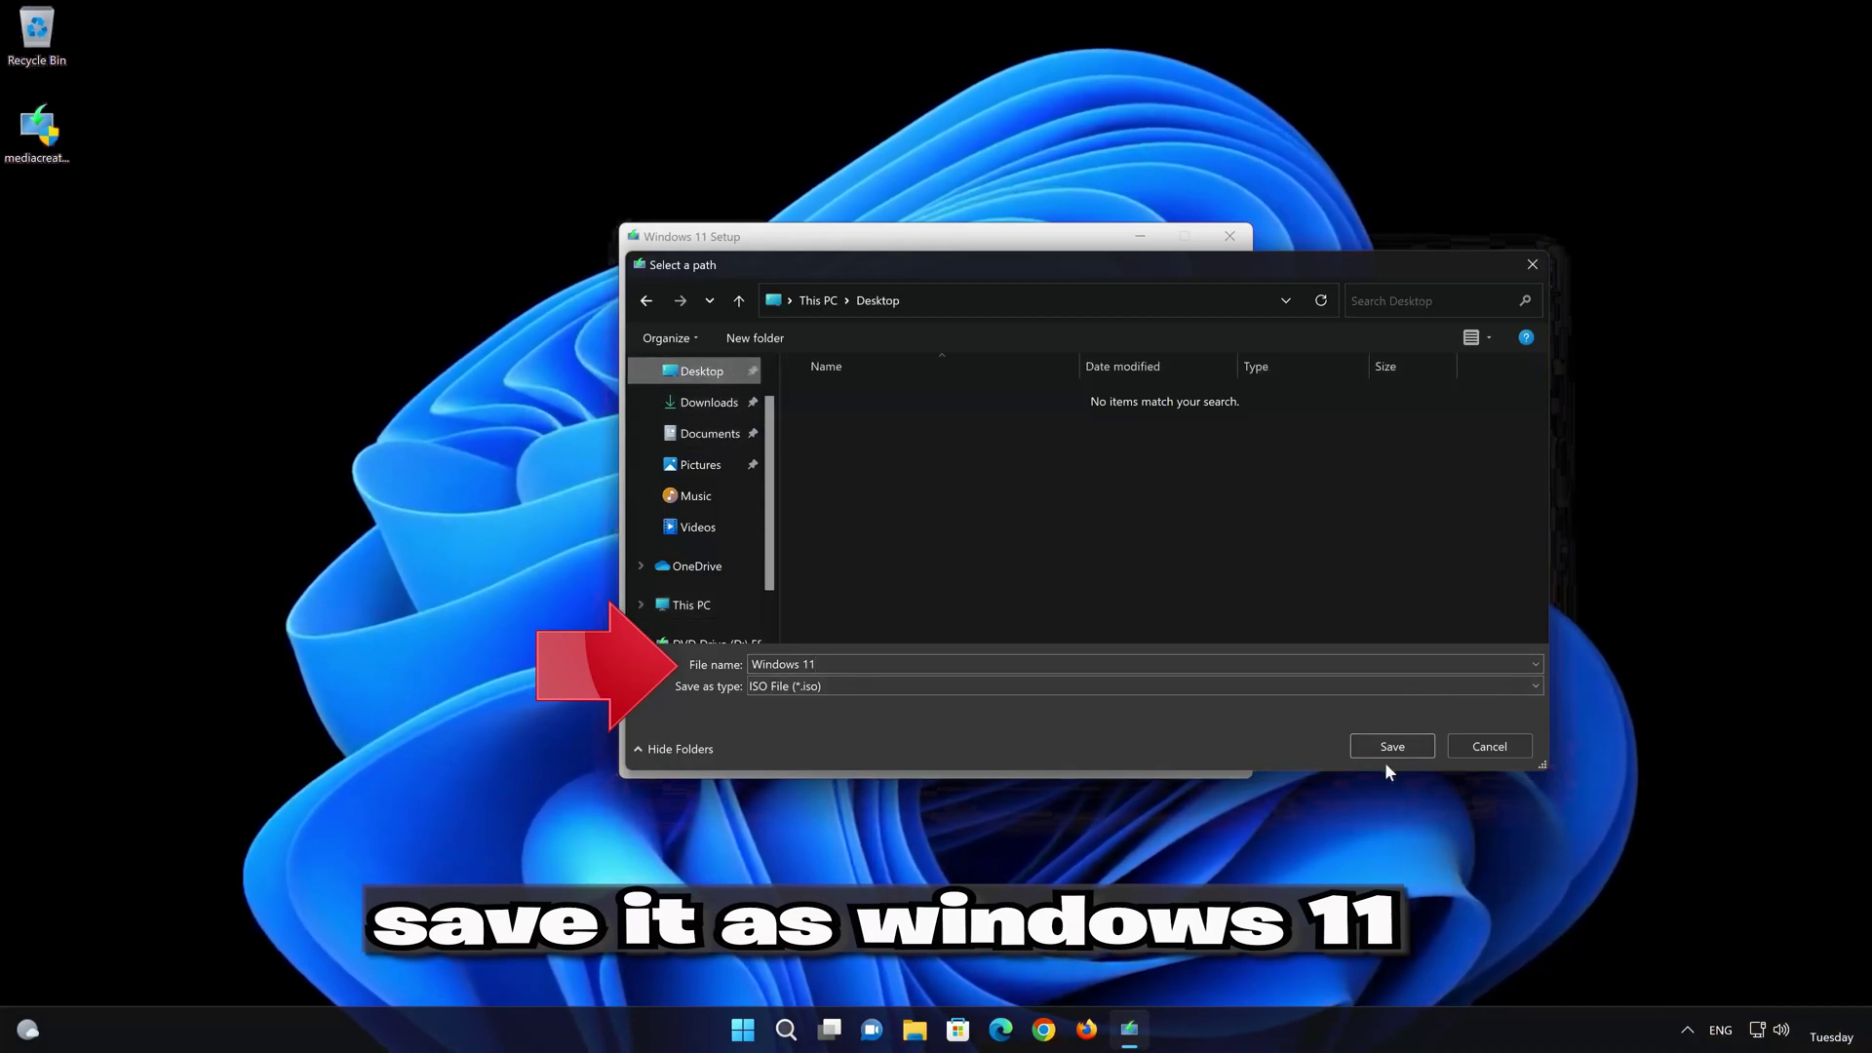
{"action": "left_click", "coordinate": [1409, 743]}
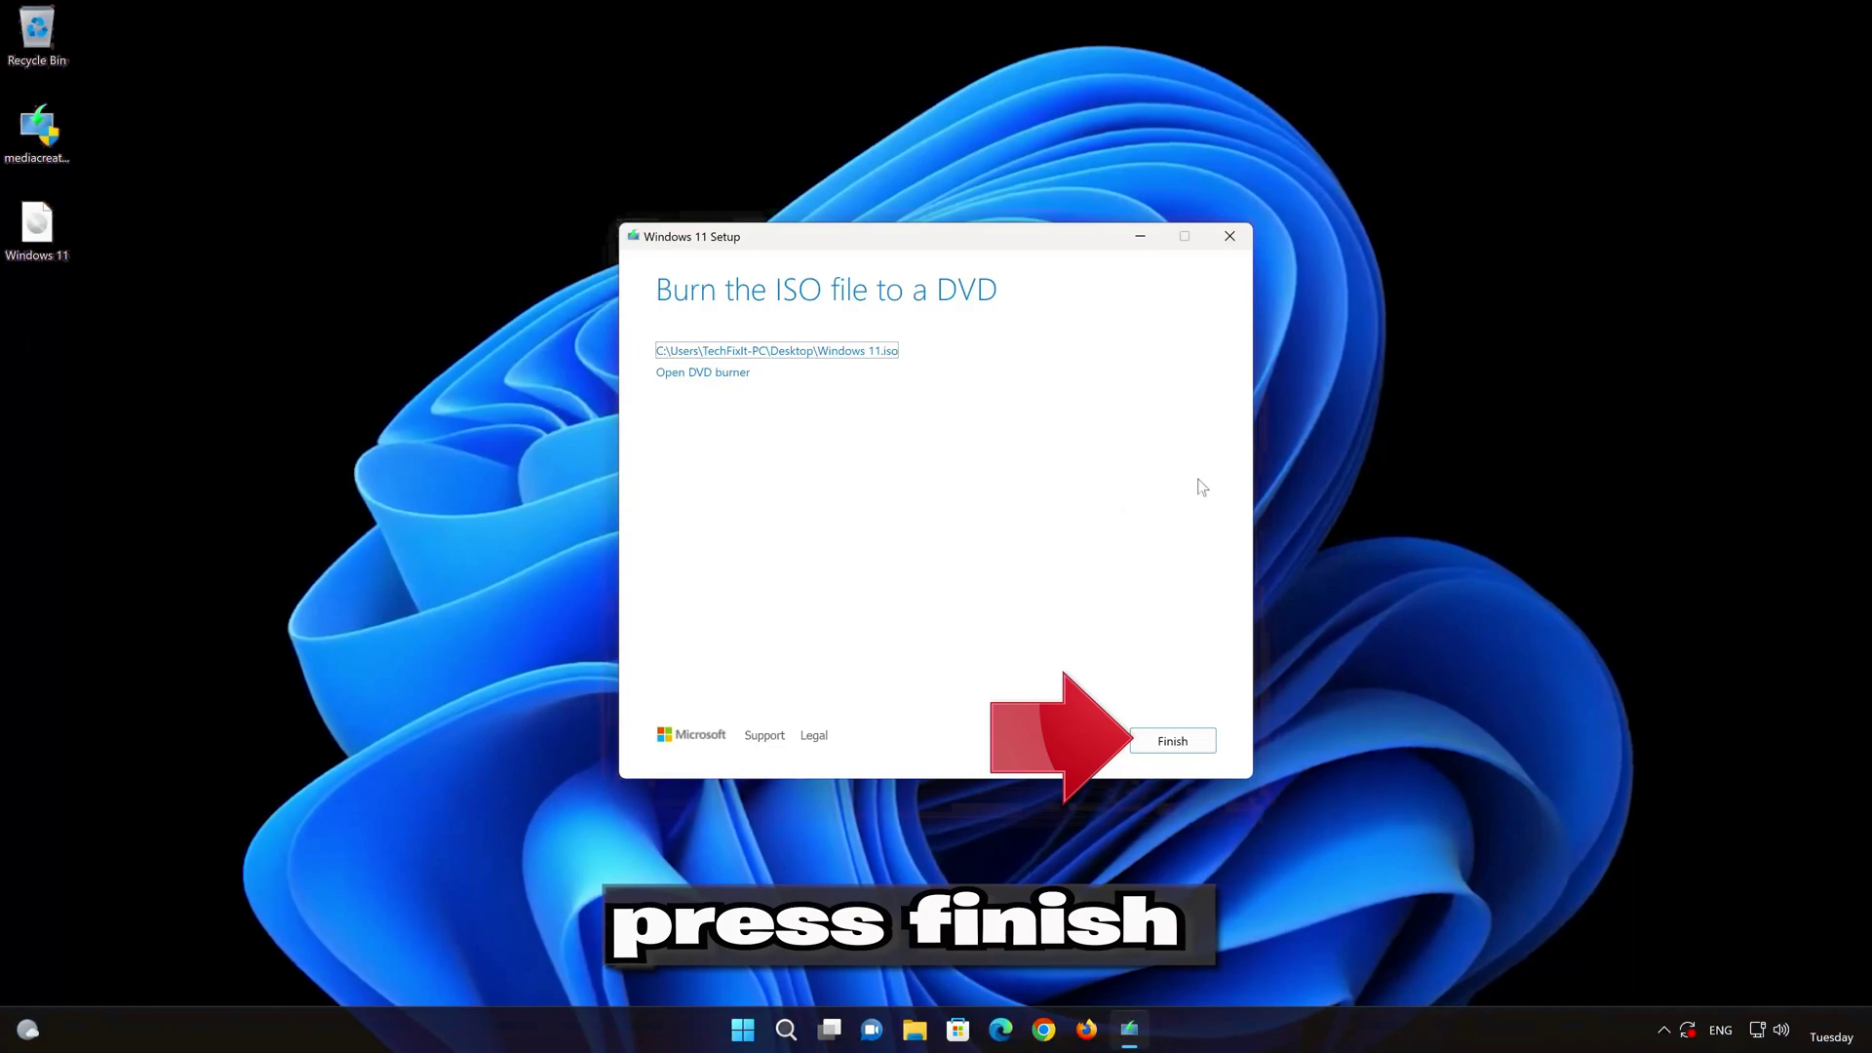
{"action": "left_click", "coordinate": [1168, 740]}
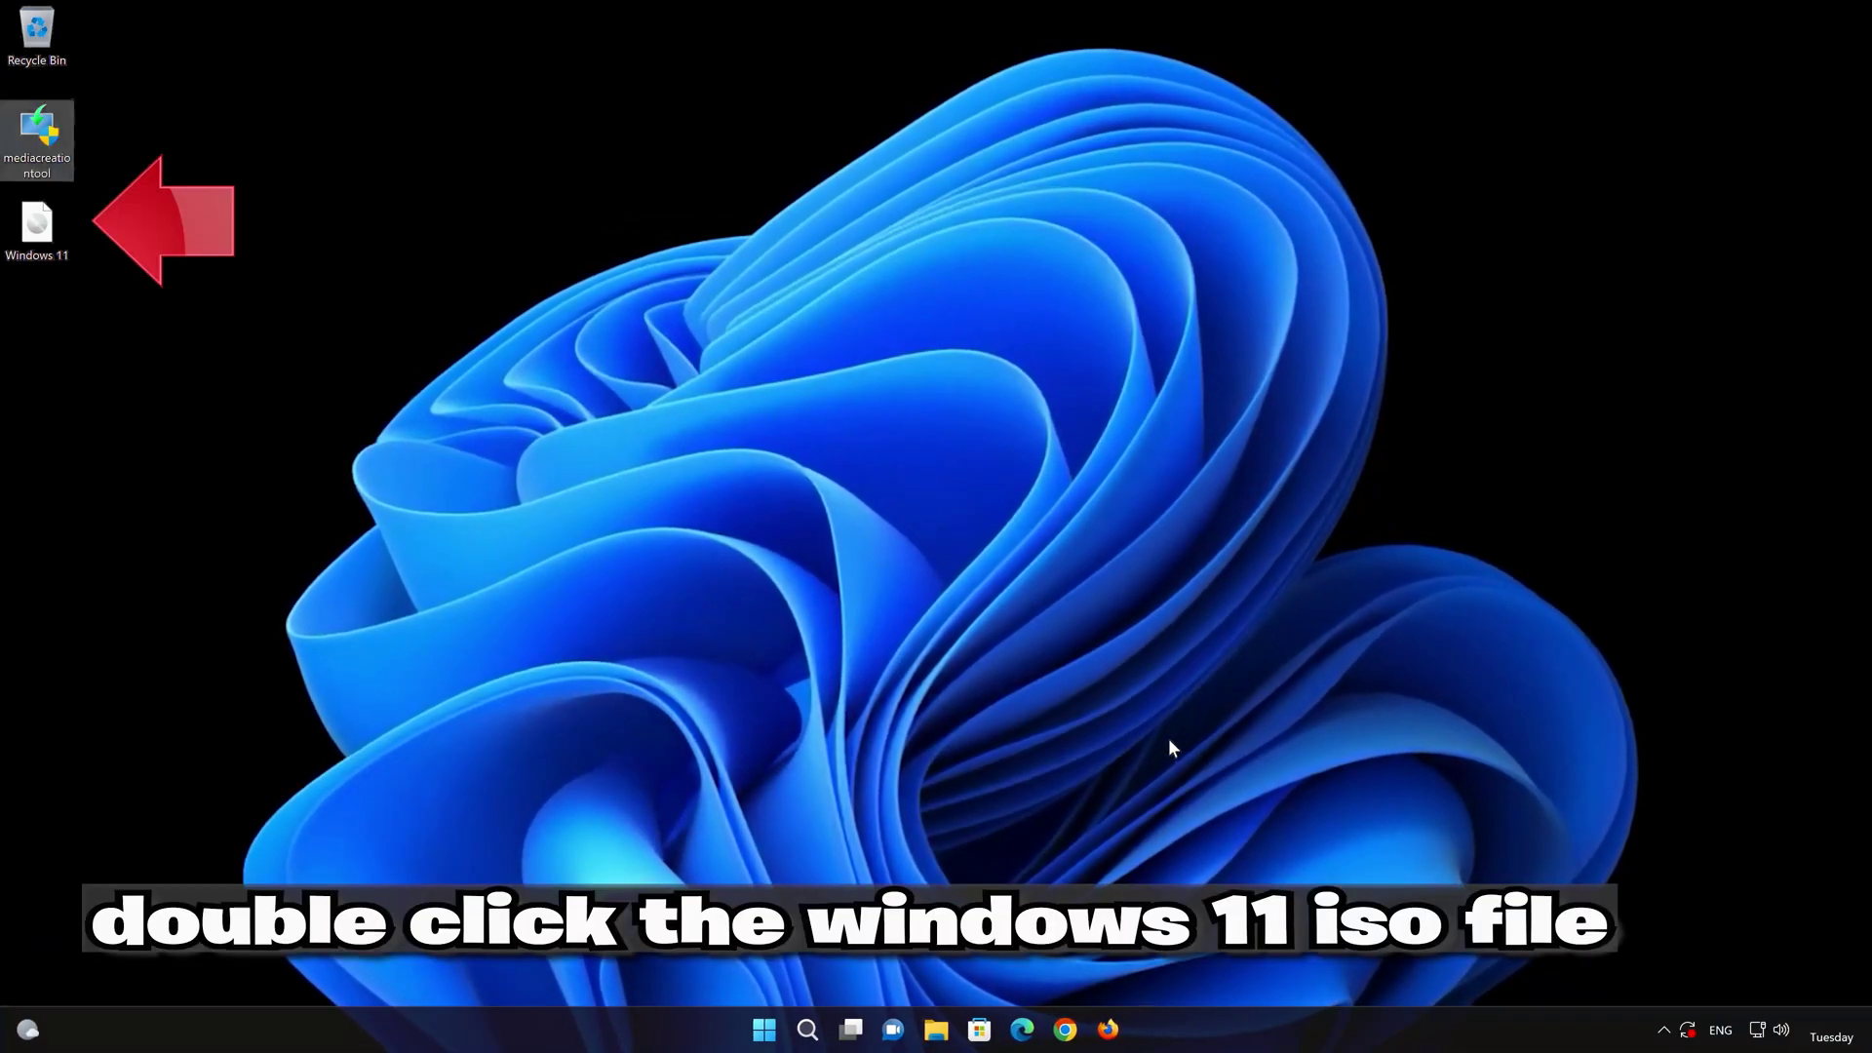
Mount the Windows 11 ISO from the desktop, run its setup application with administrator approval, and close the drive's folder window.
{"action": "double_click", "coordinate": [33, 241]}
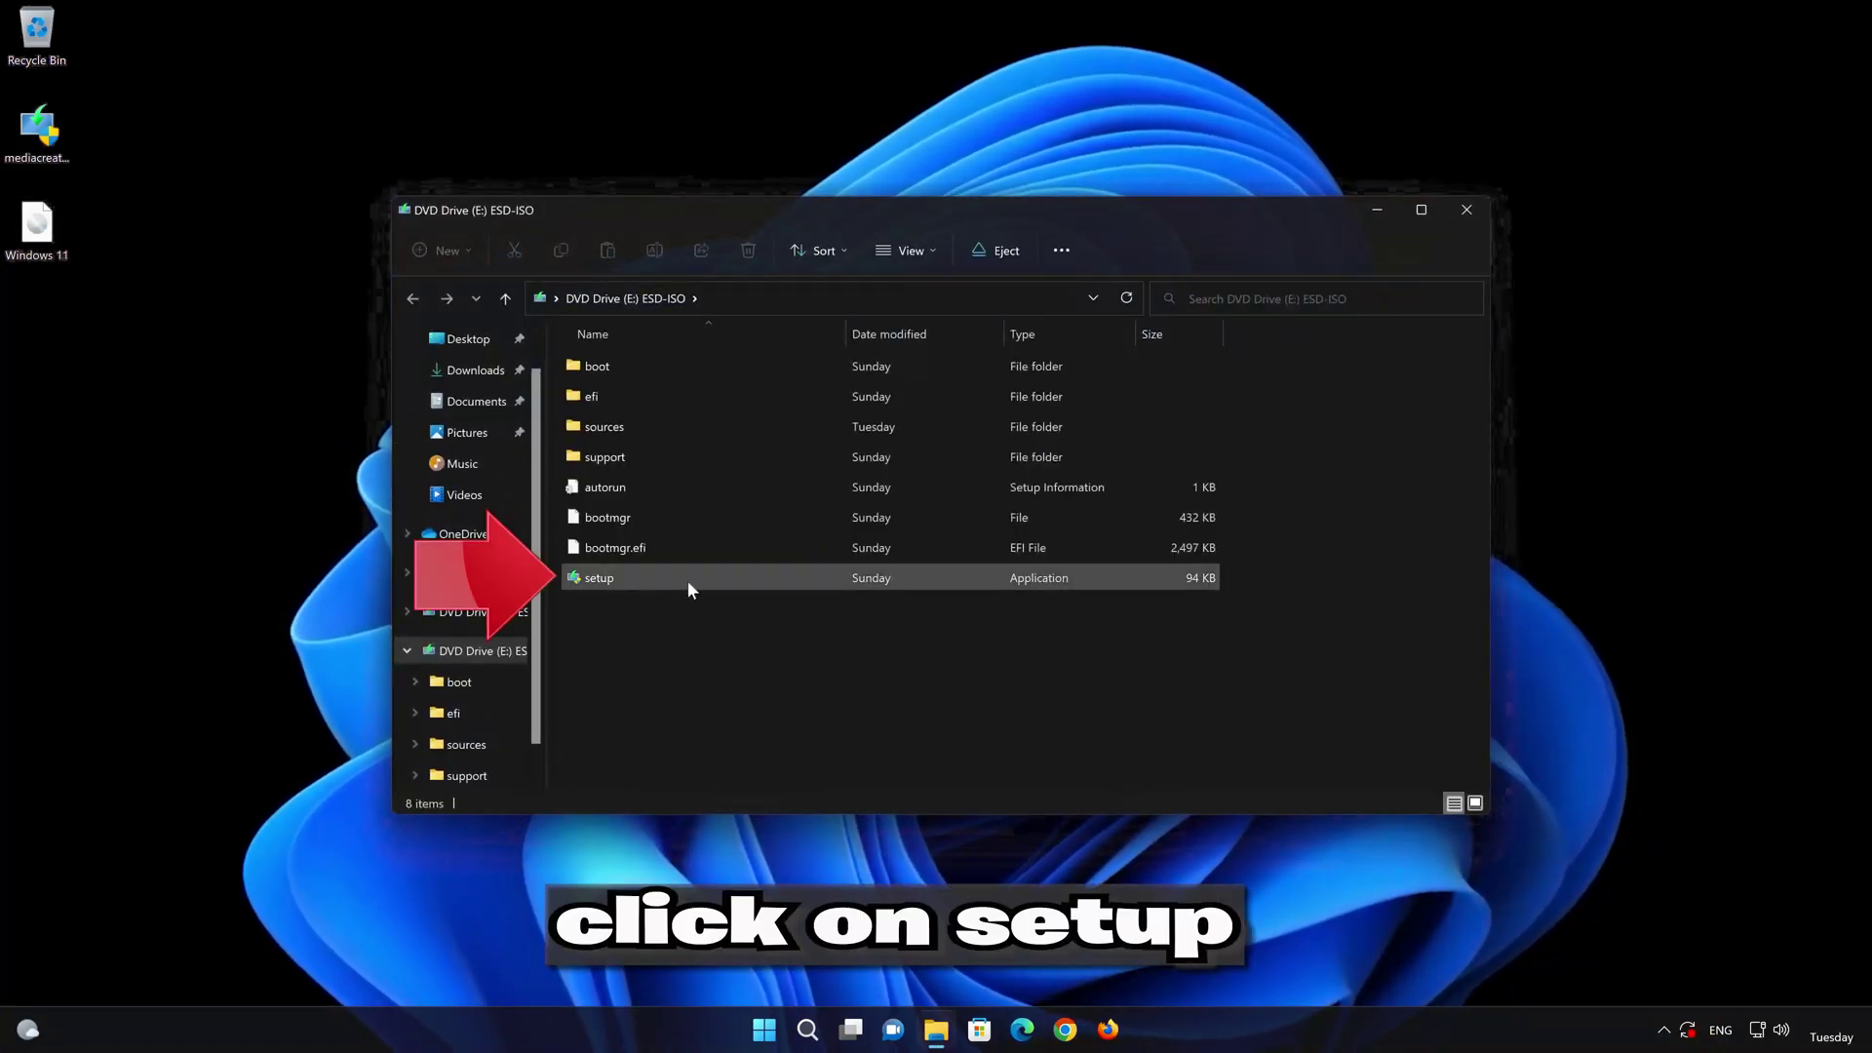
{"action": "double_click", "coordinate": [702, 581]}
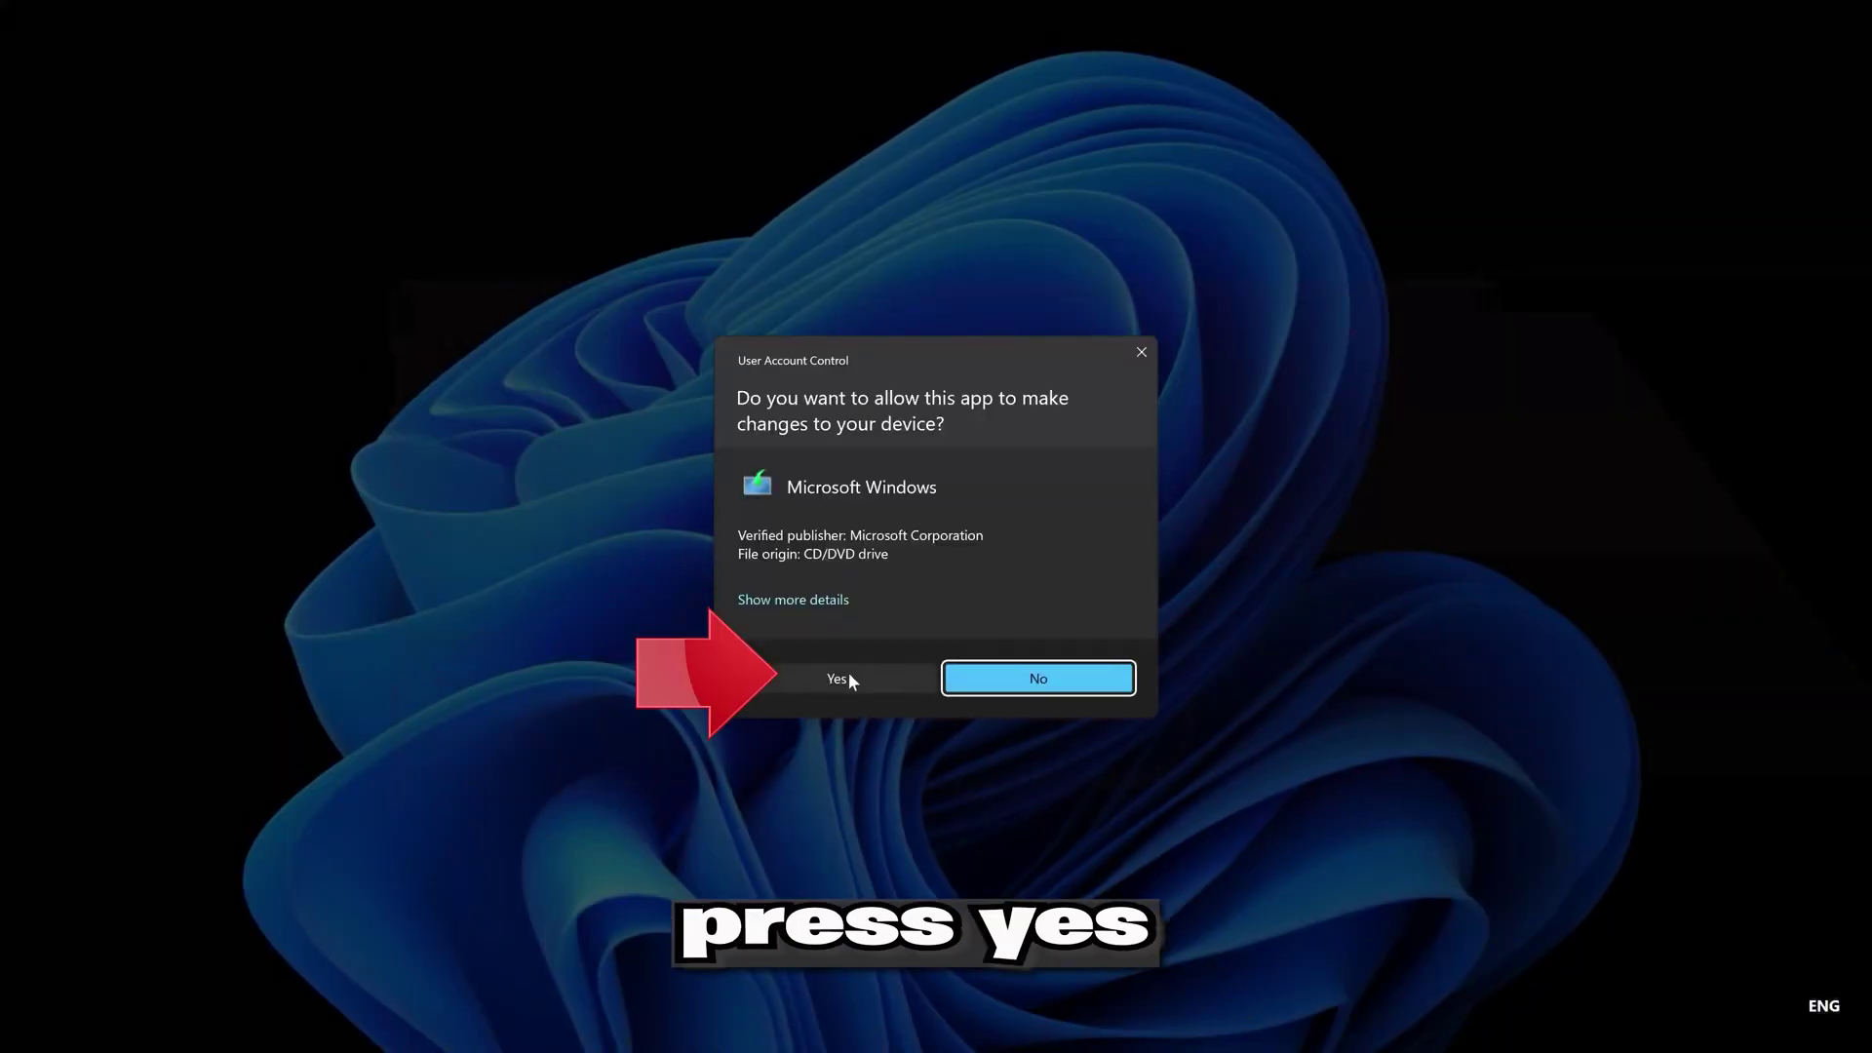
{"action": "left_click", "coordinate": [830, 679]}
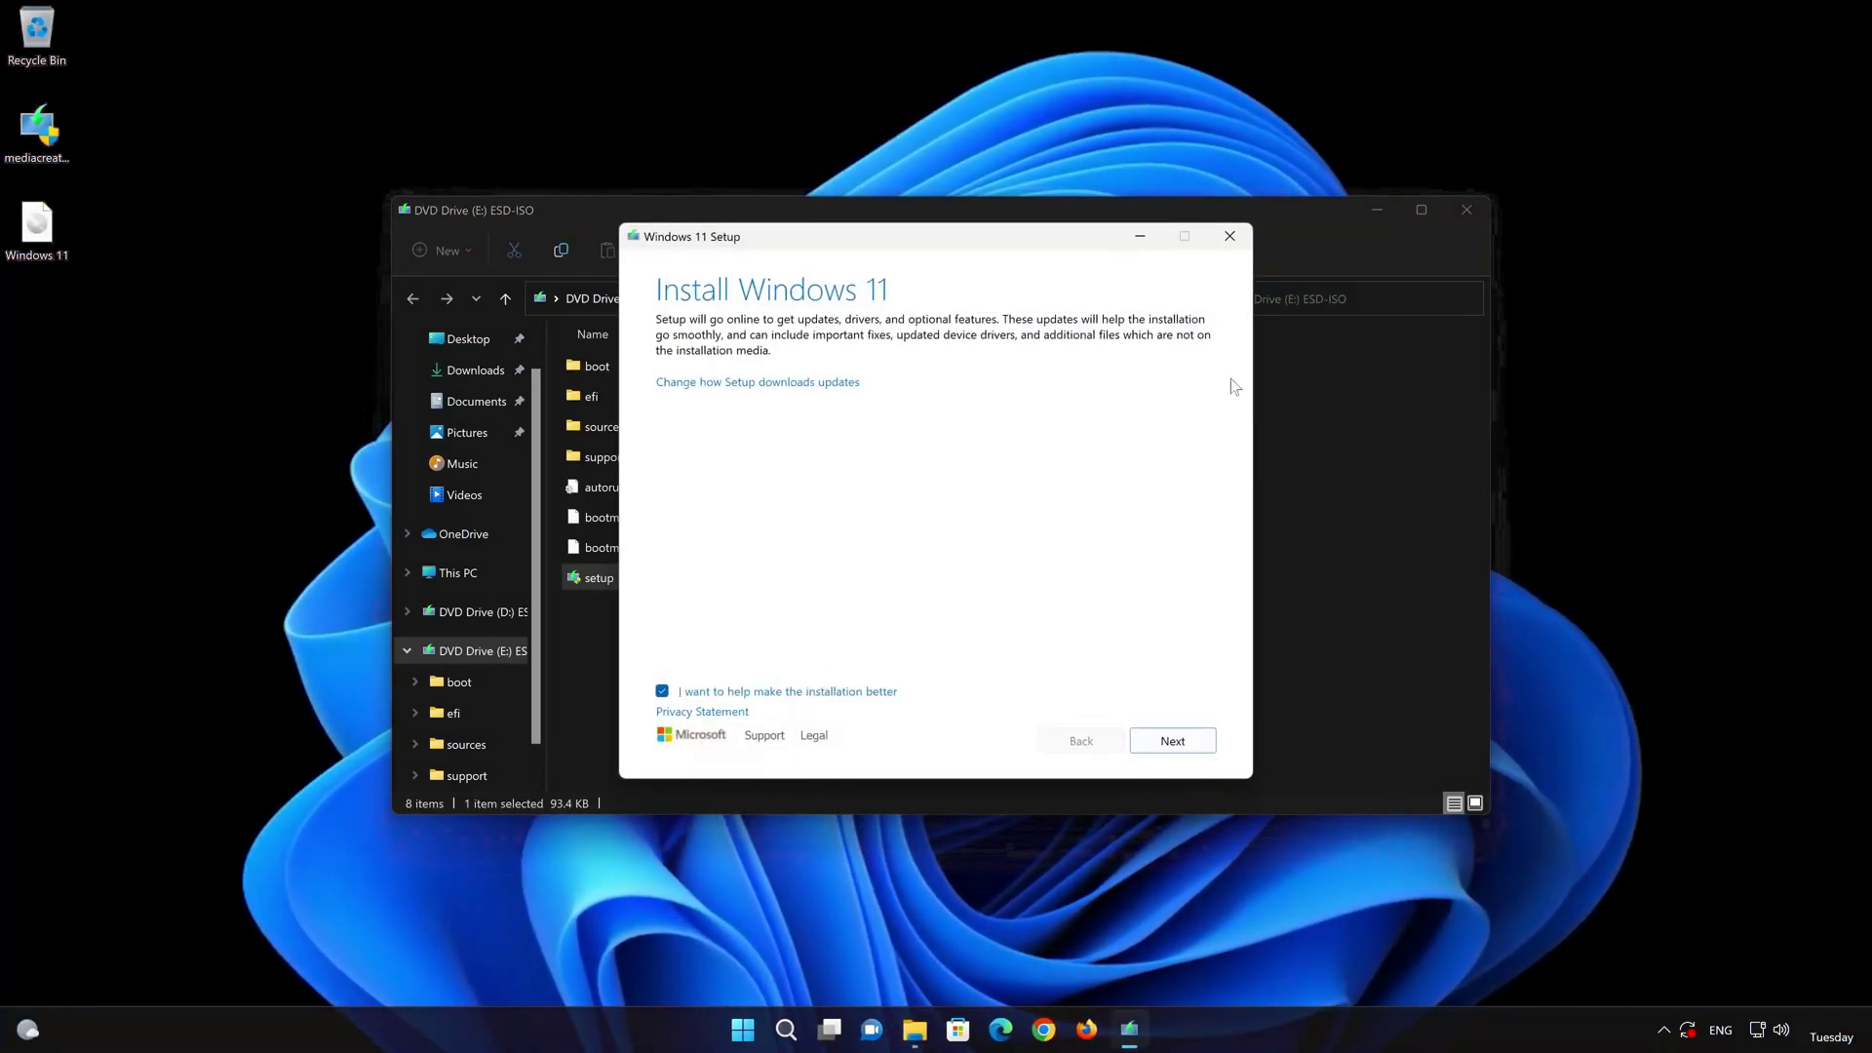
{"action": "left_click", "coordinate": [1462, 211]}
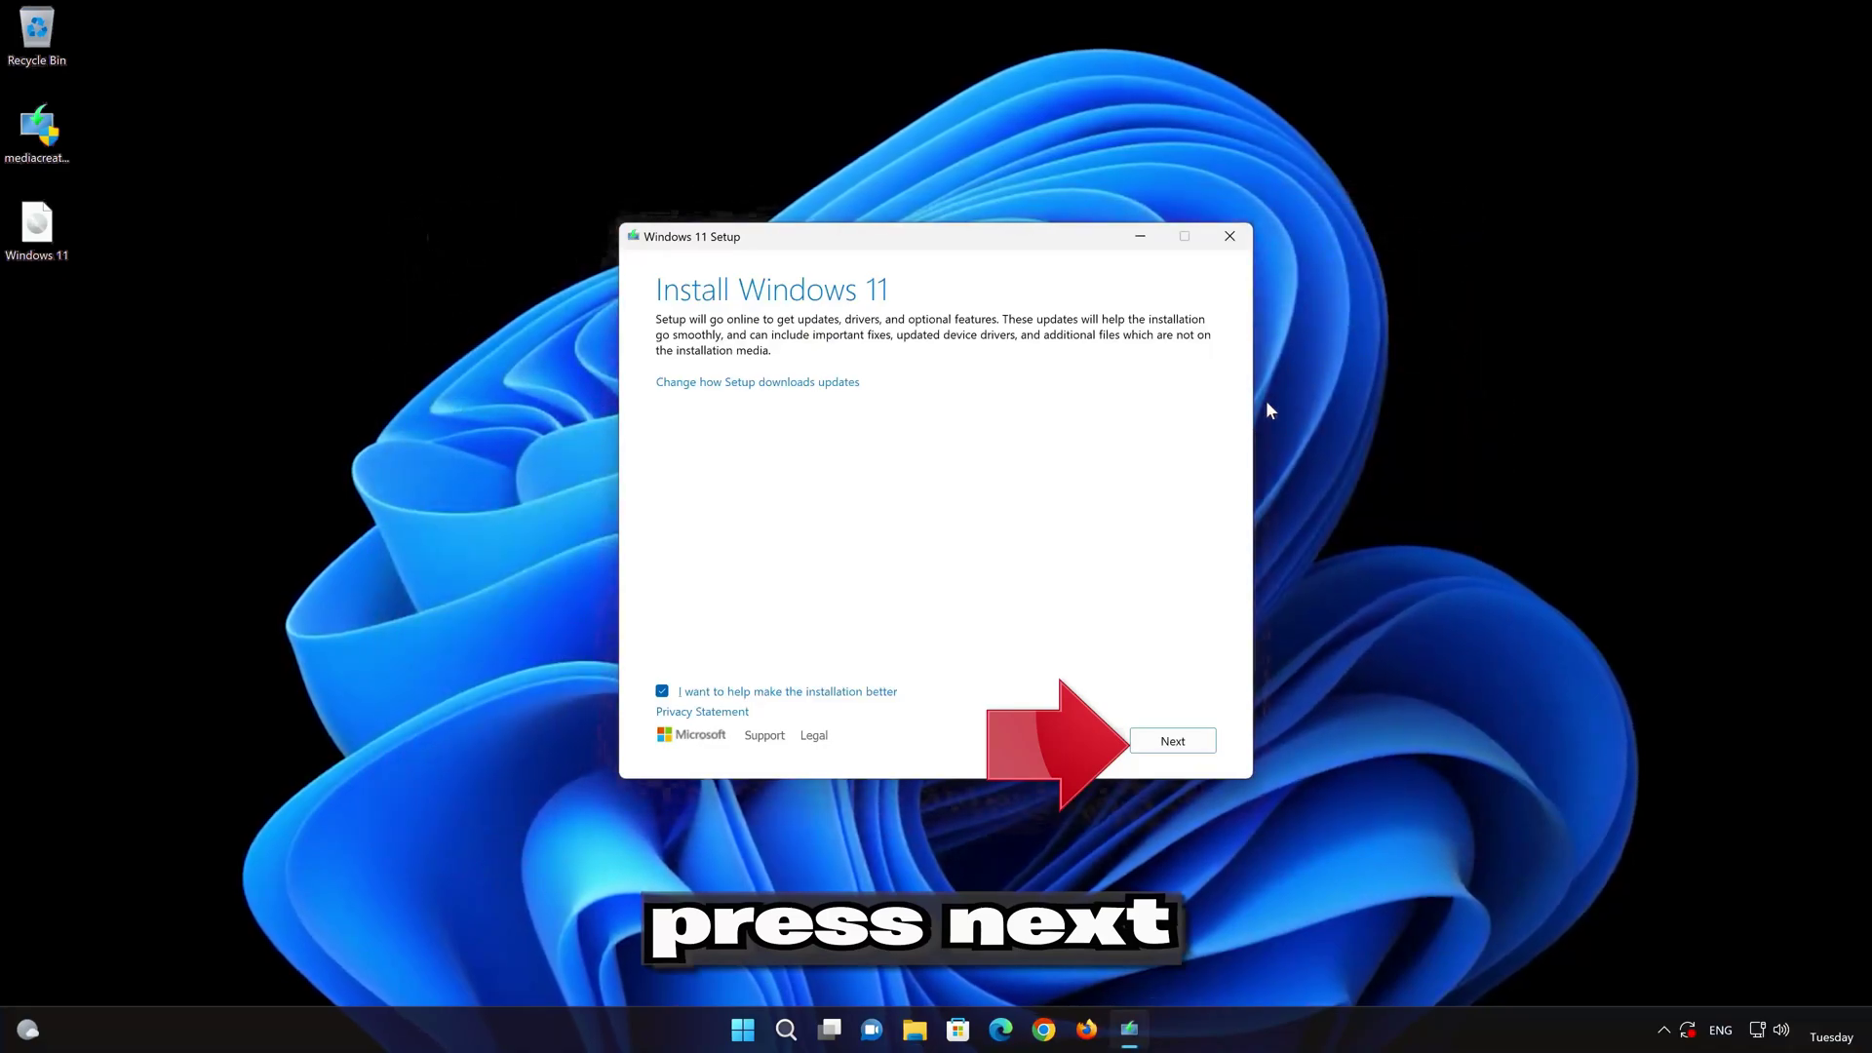
Proceed through Windows 11 Setup with the default options and start installing Windows 11 Pro, keeping personal files and apps.
{"action": "left_click", "coordinate": [1177, 744]}
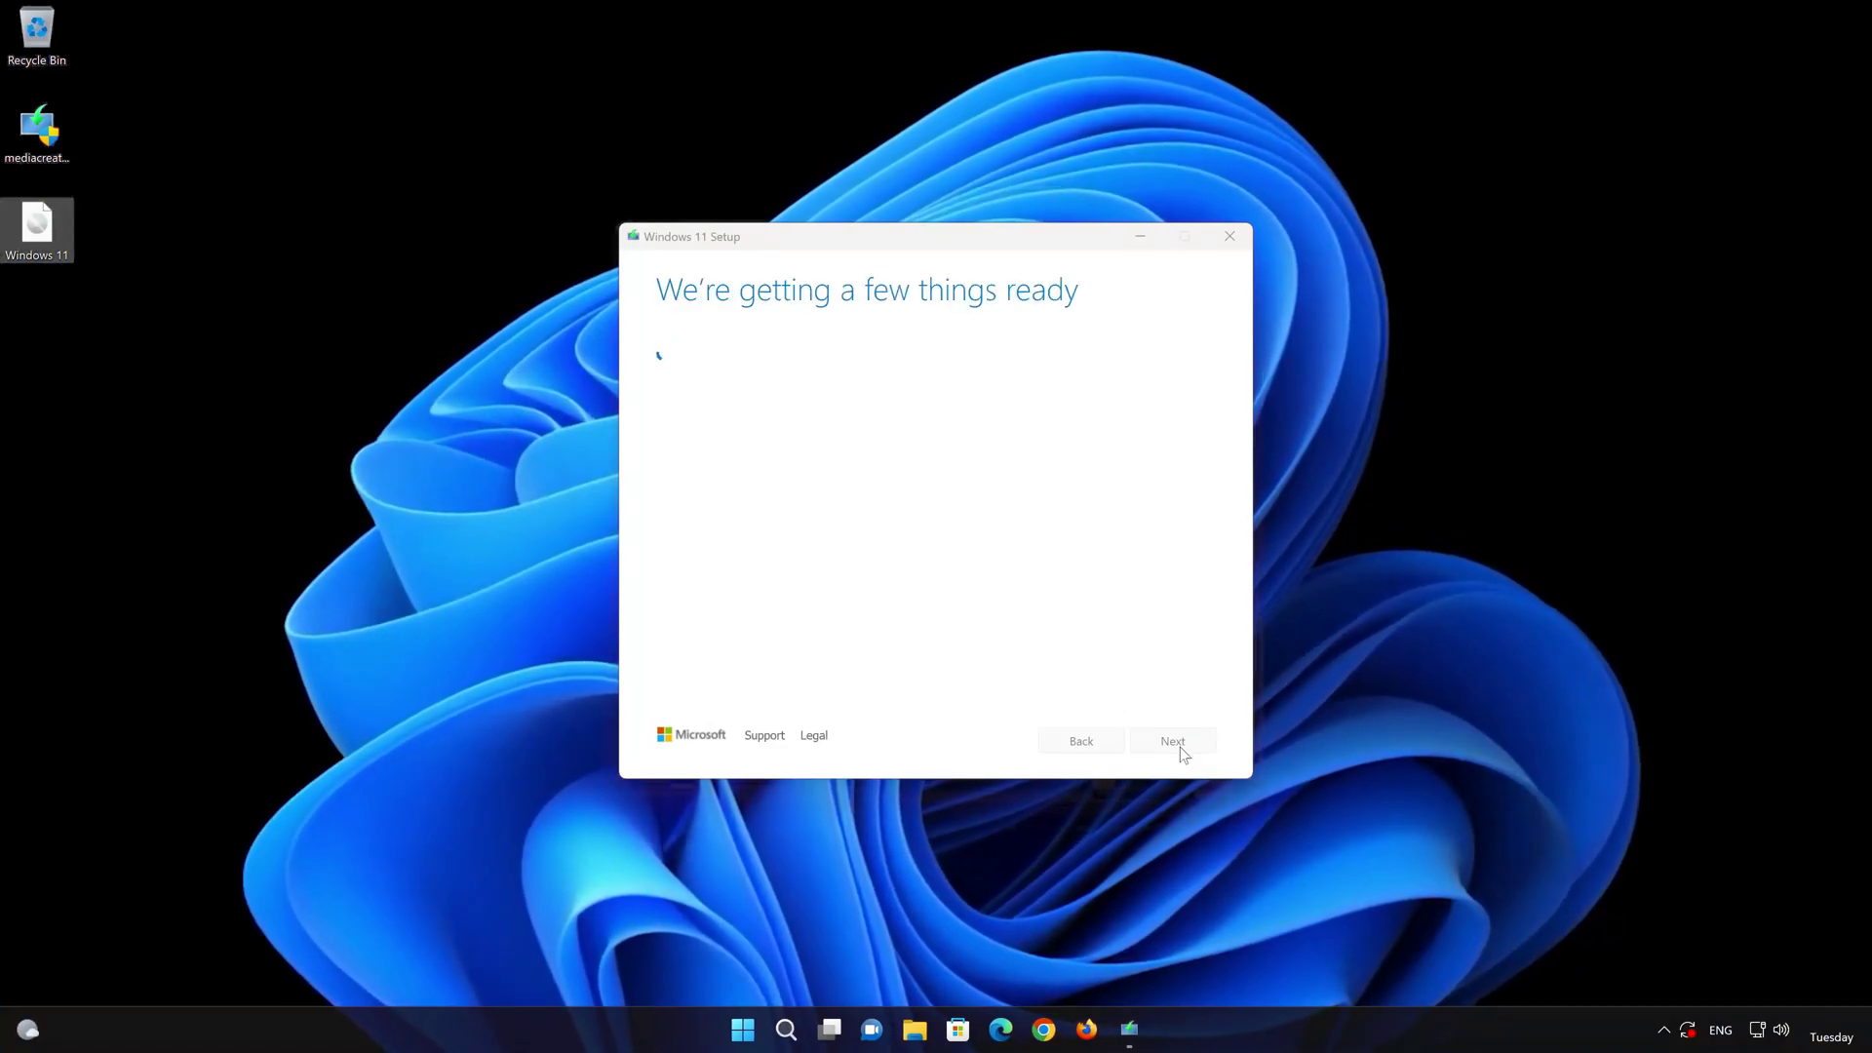
{"action": "left_click", "coordinate": [1175, 744]}
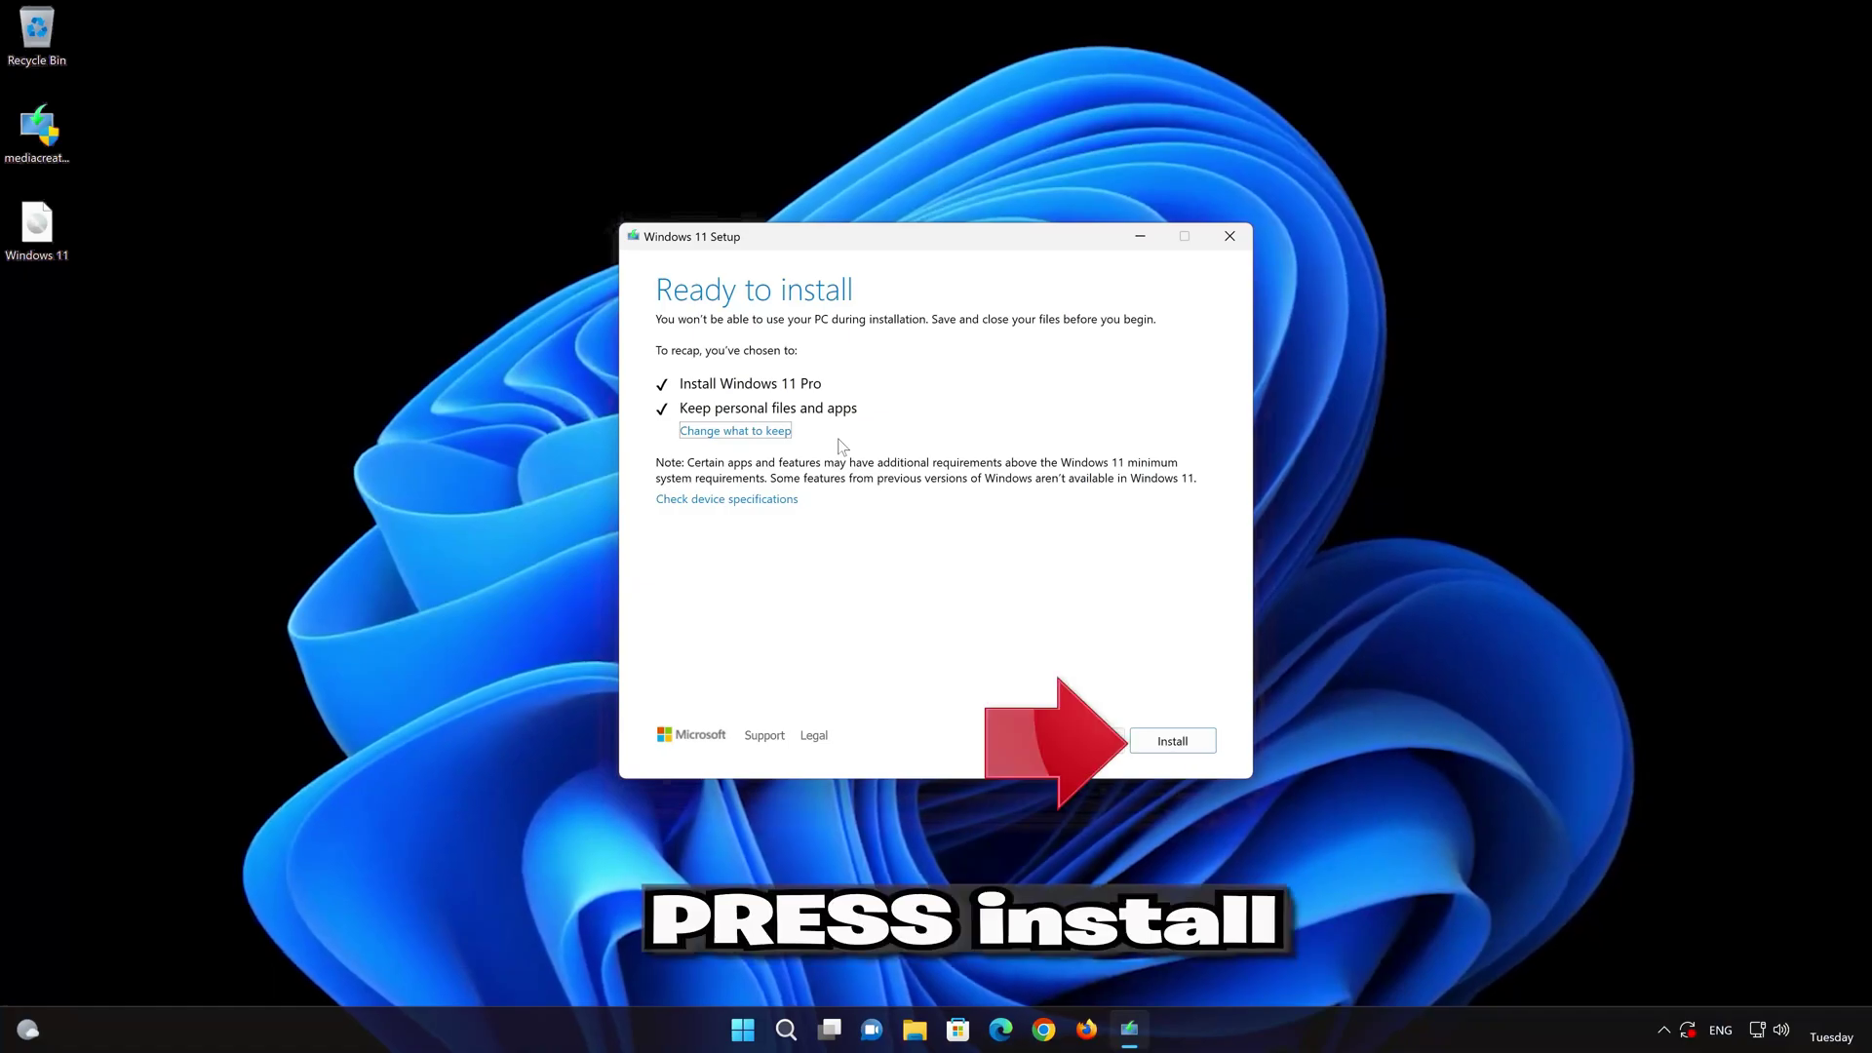
{"action": "left_click", "coordinate": [1196, 746]}
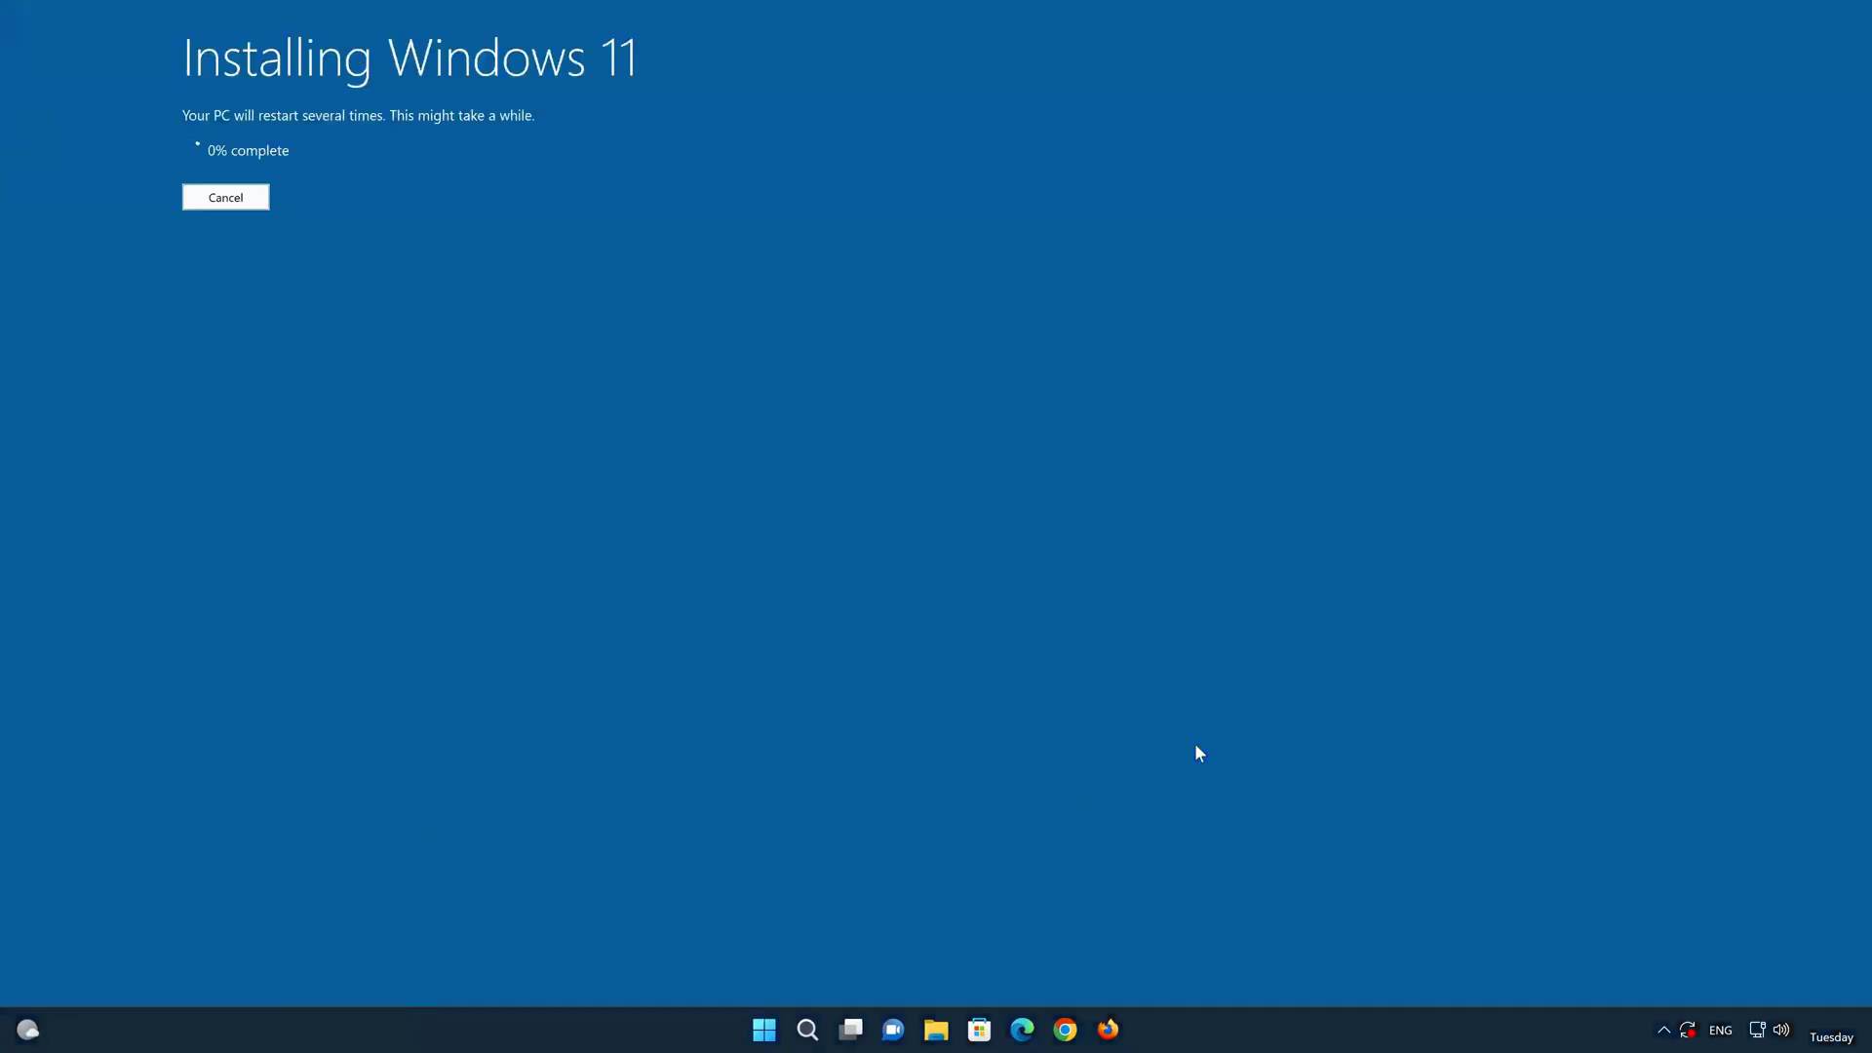